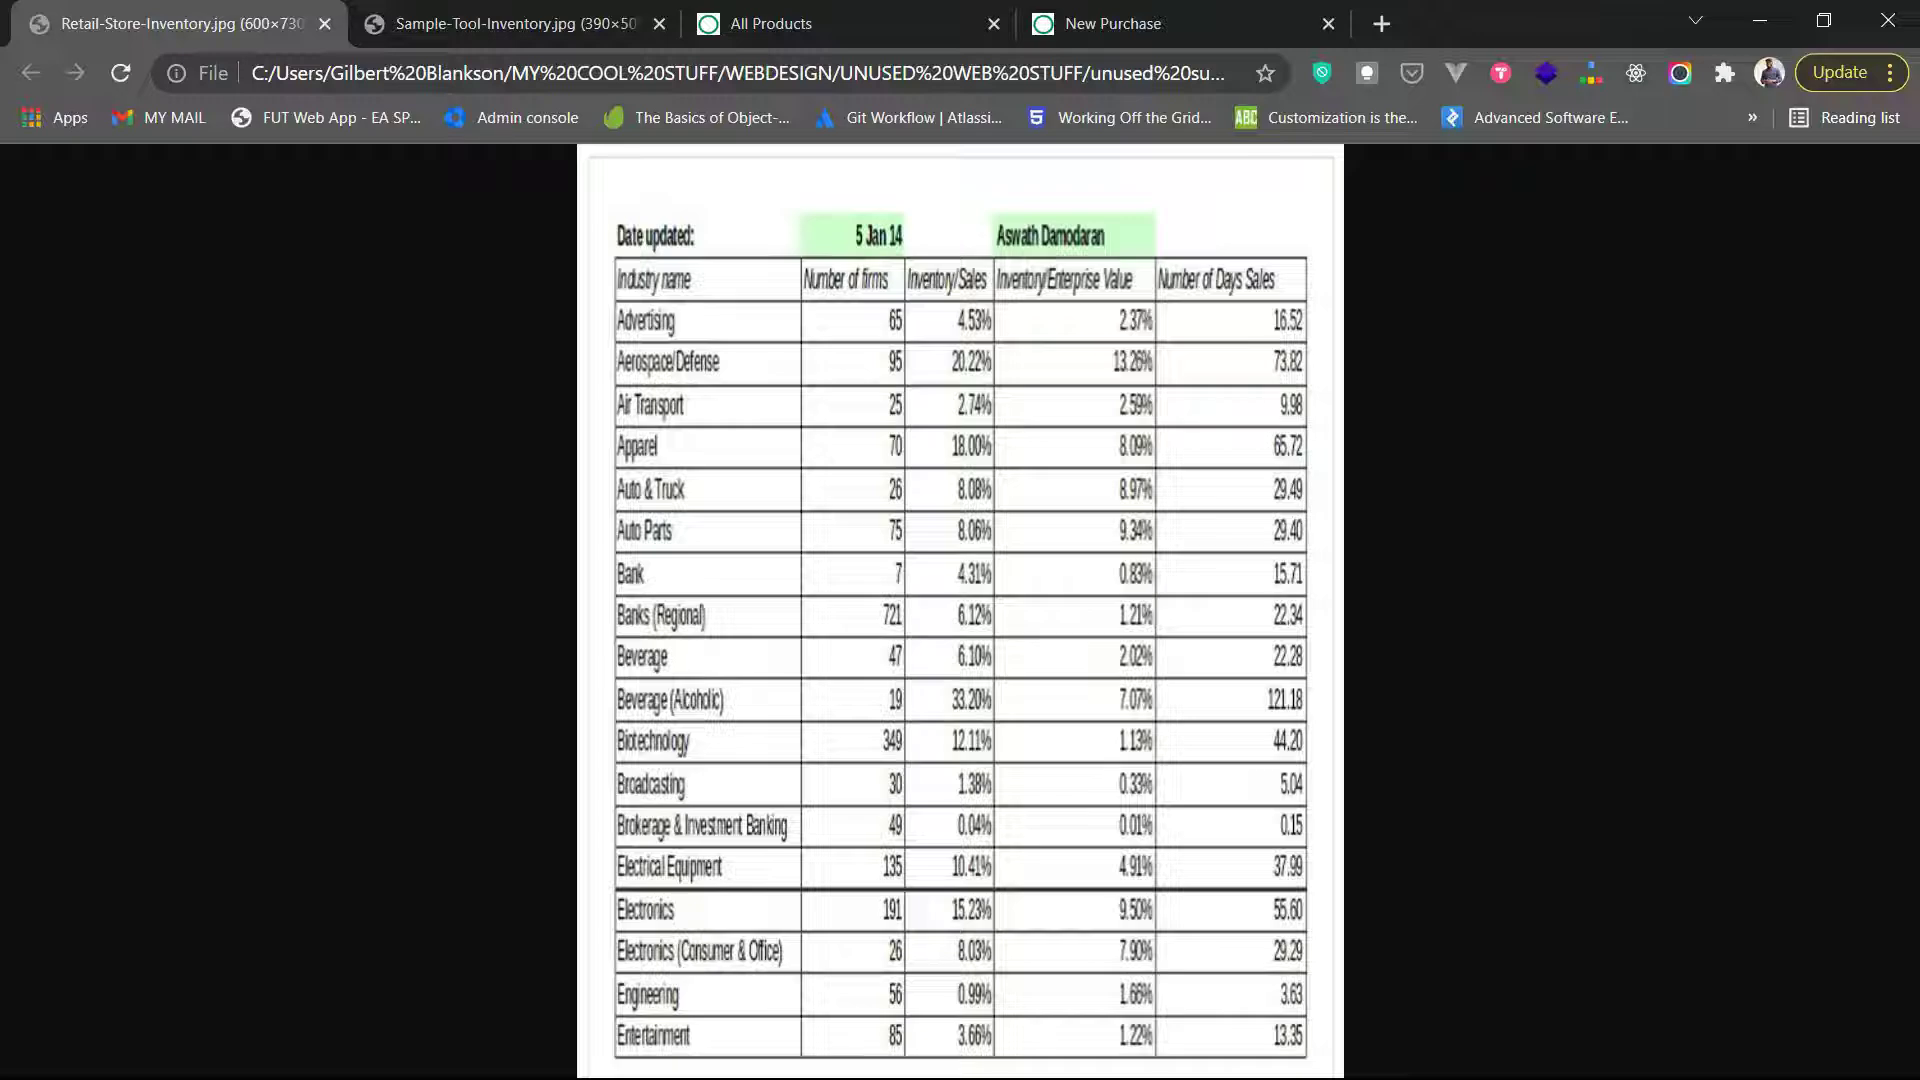
- Compare the sample retail store inventory sheet with the sample tool inventory sheet
key("ctrl+Tab")
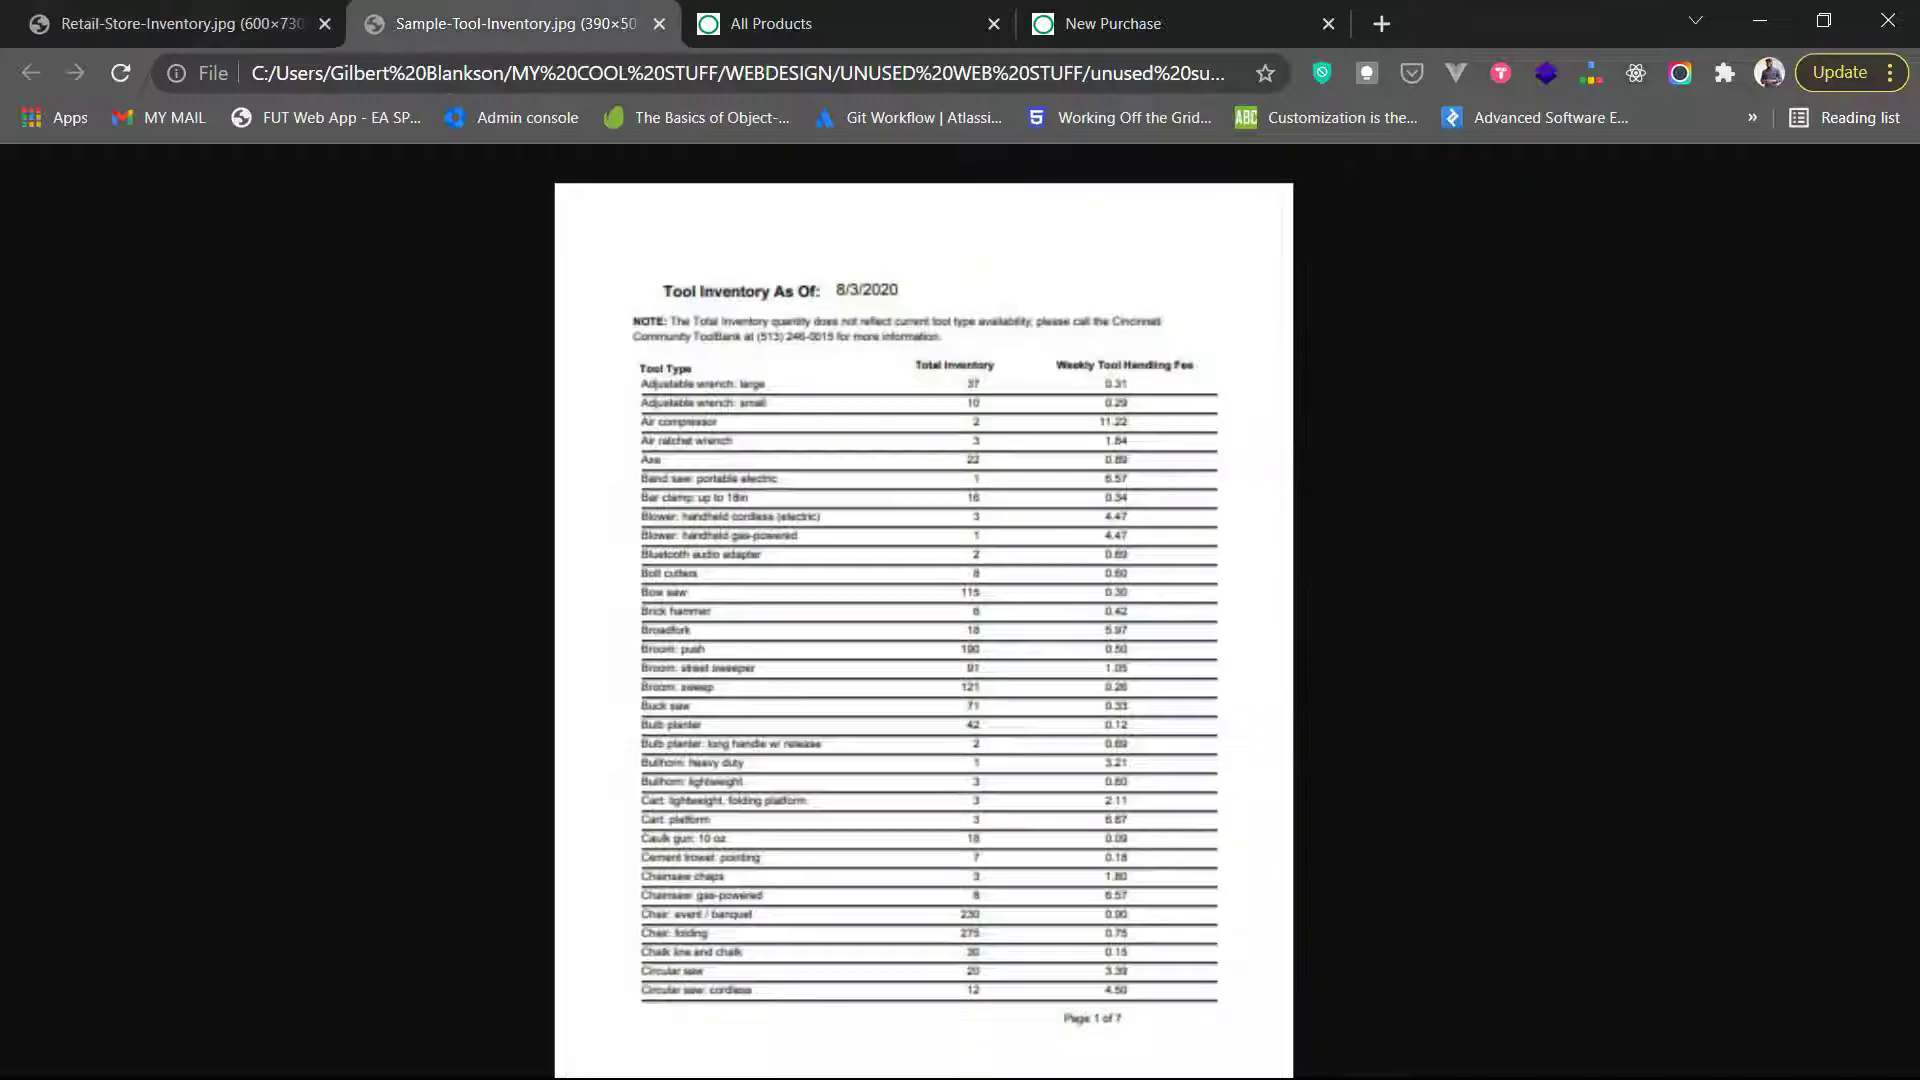
key("ctrl+shift+Tab")
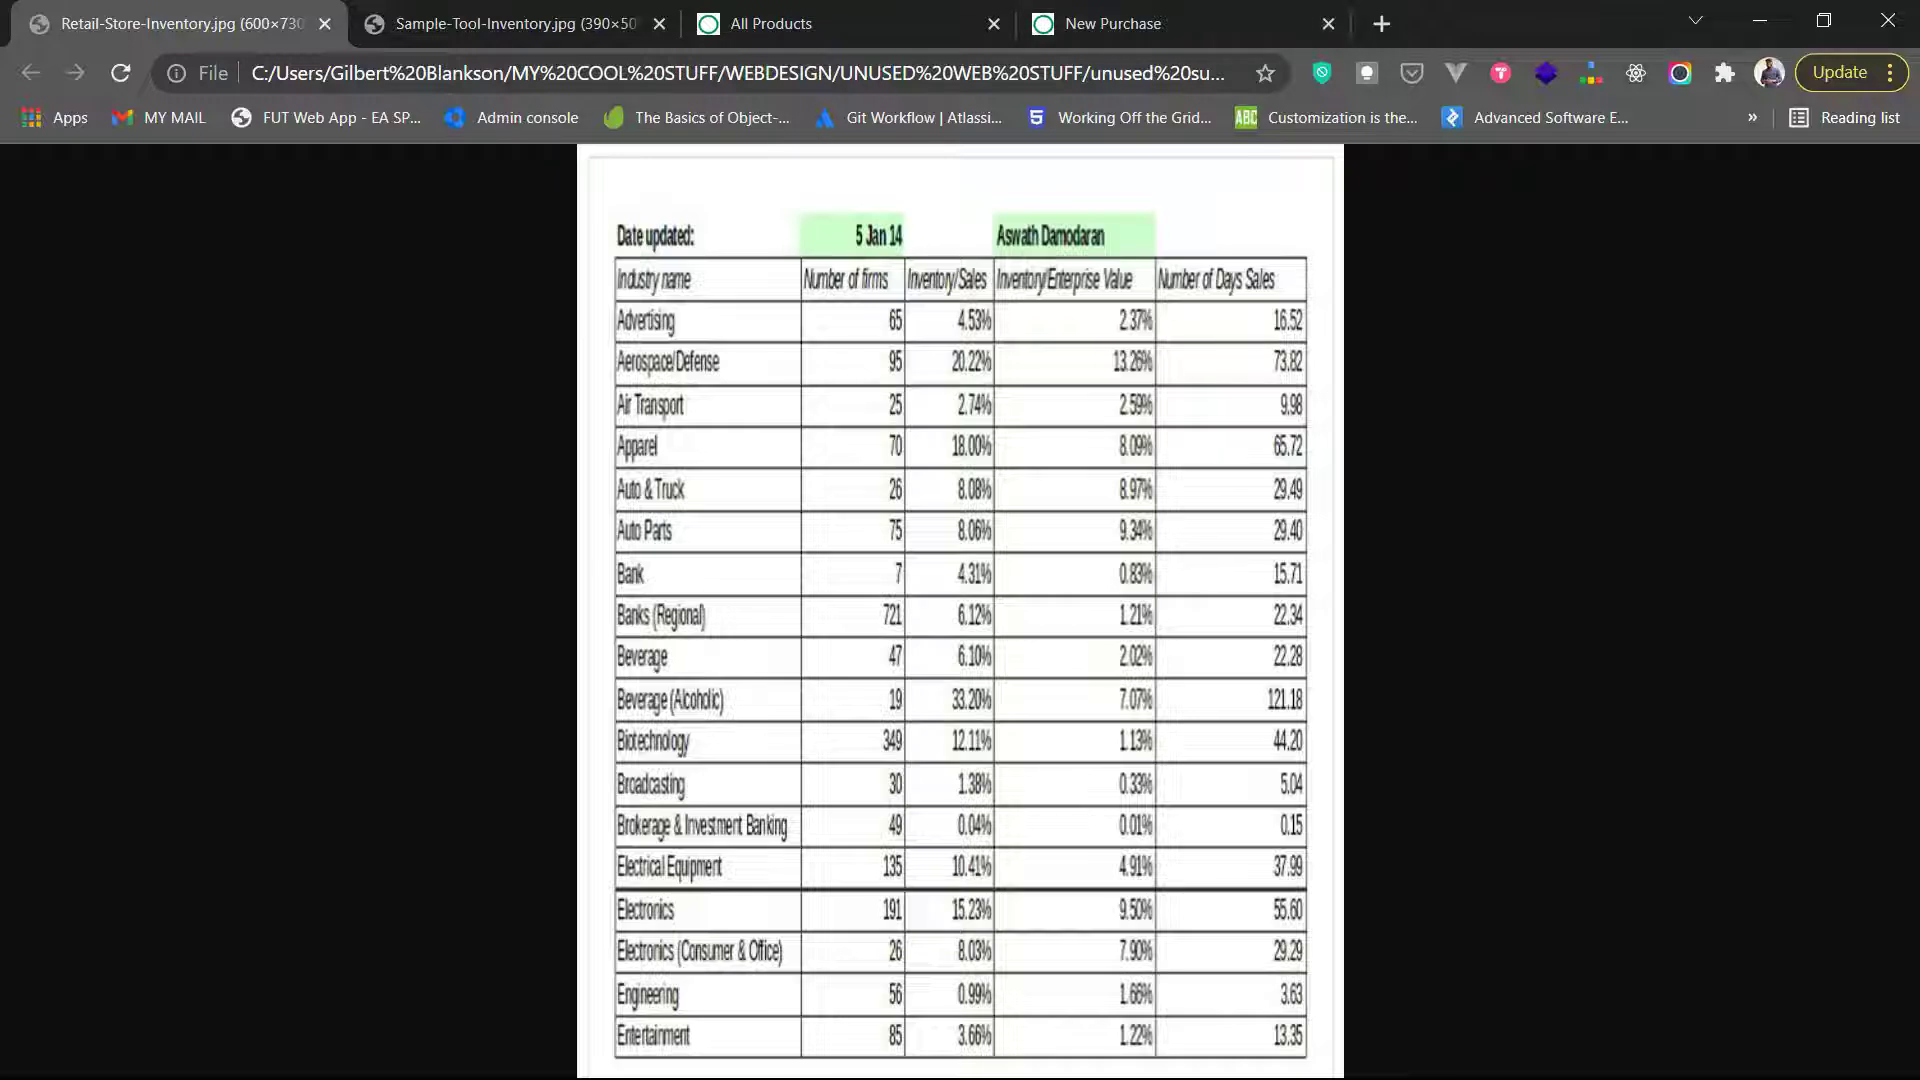
left_click(500, 23)
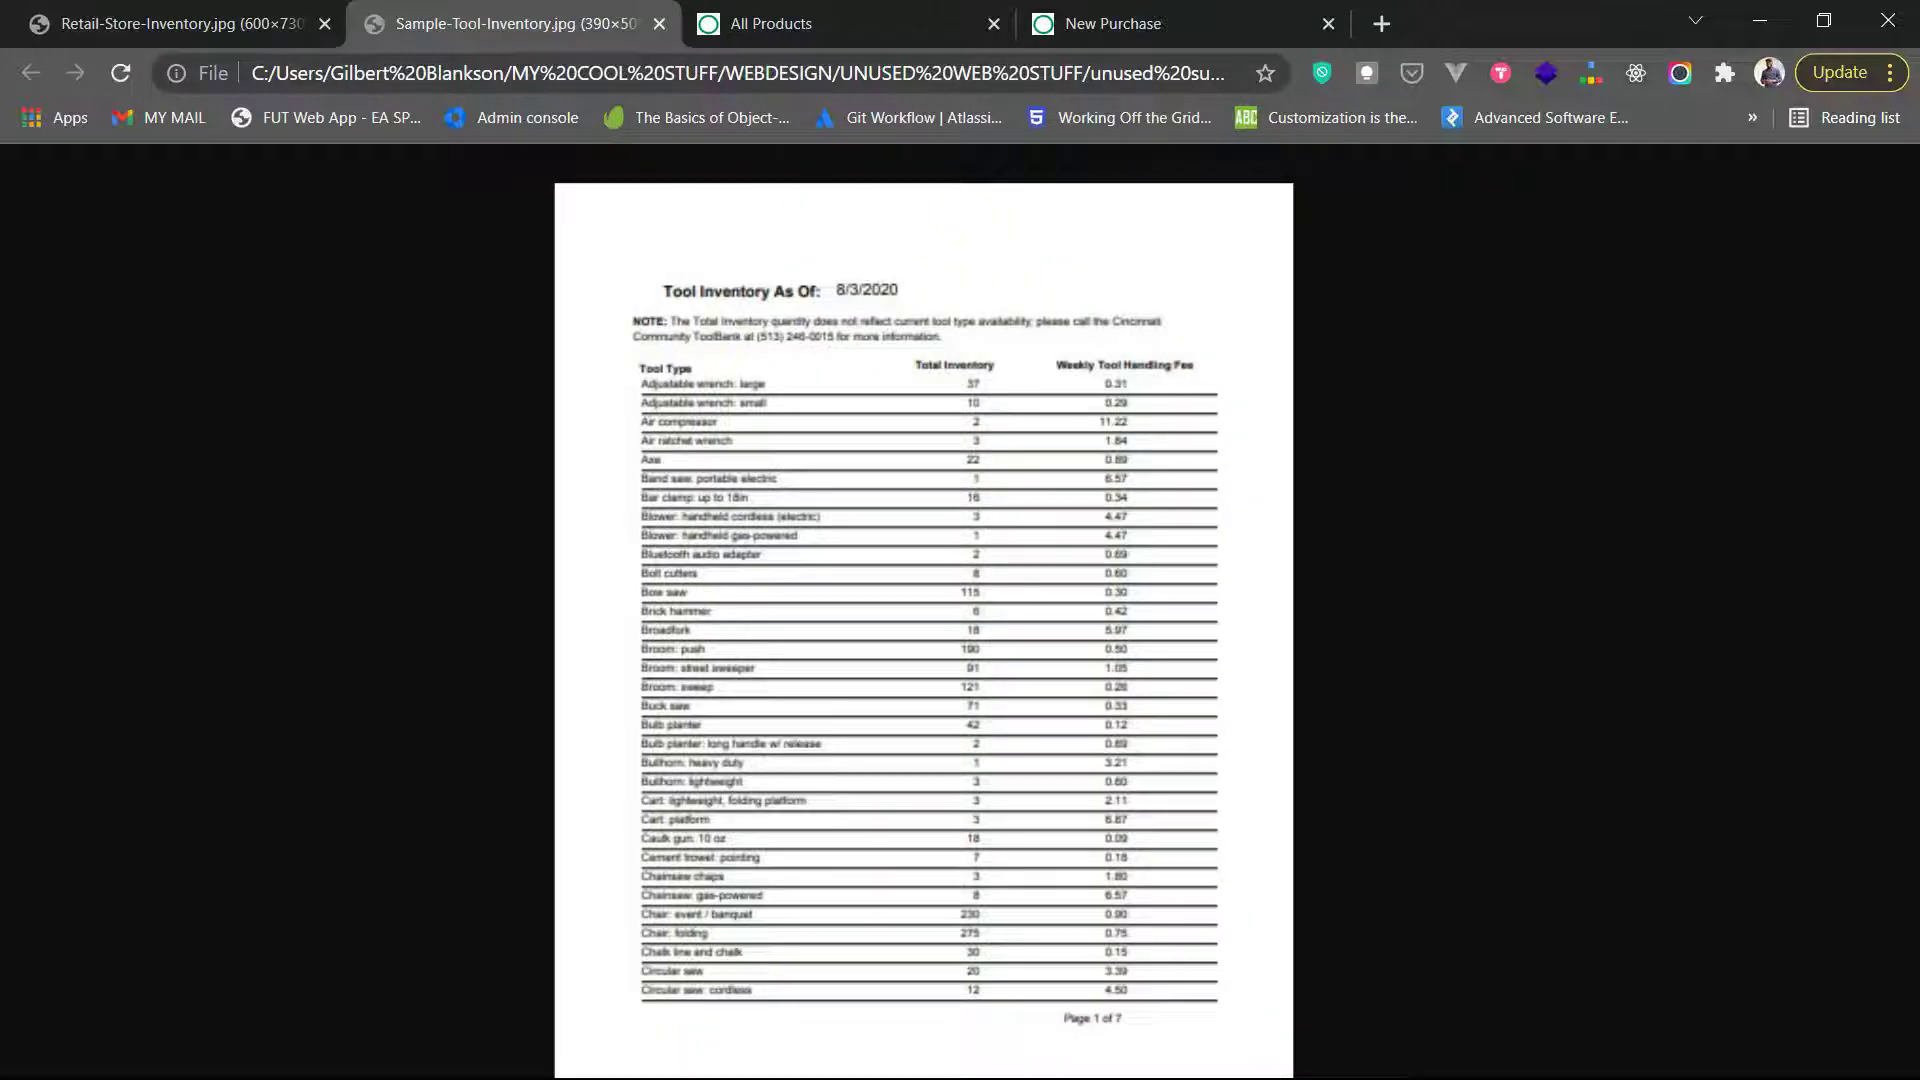
key("ctrl+shift+Tab")
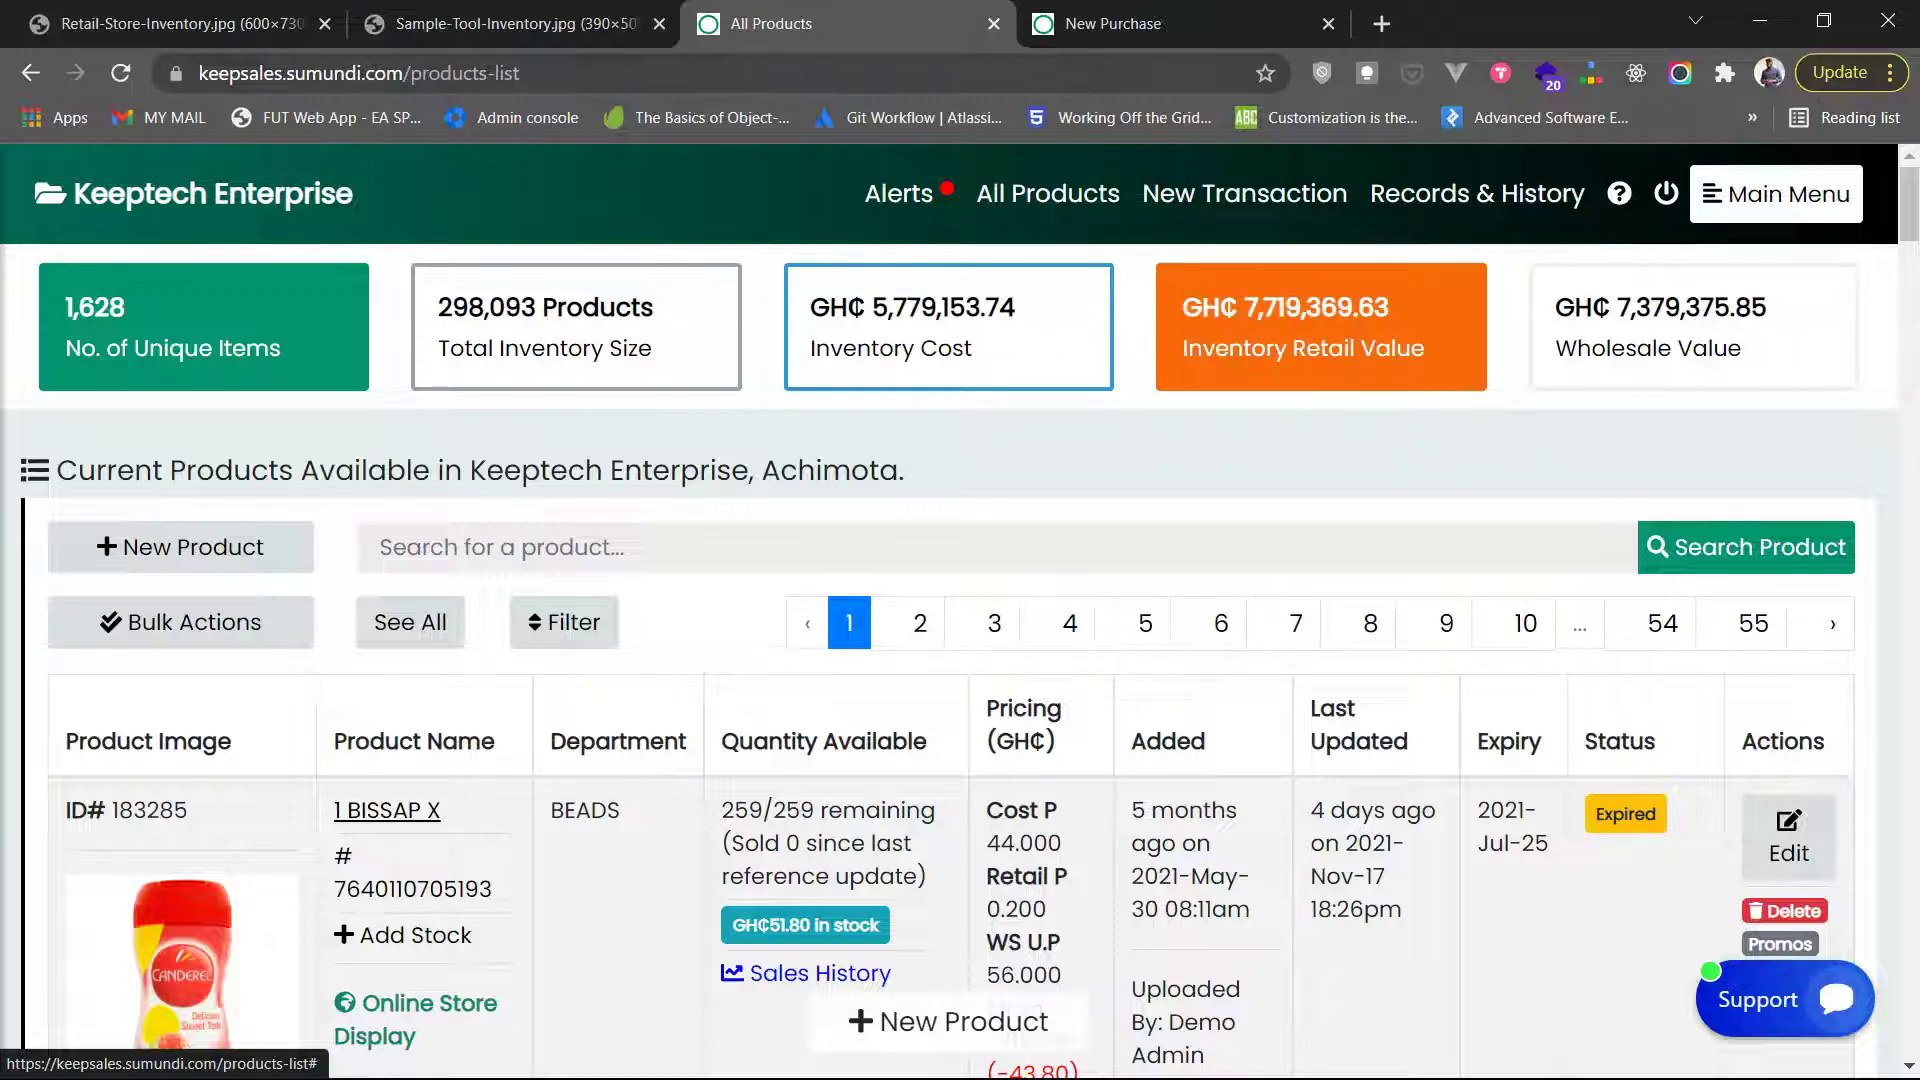
left_click(500, 23)
left_click(170, 23)
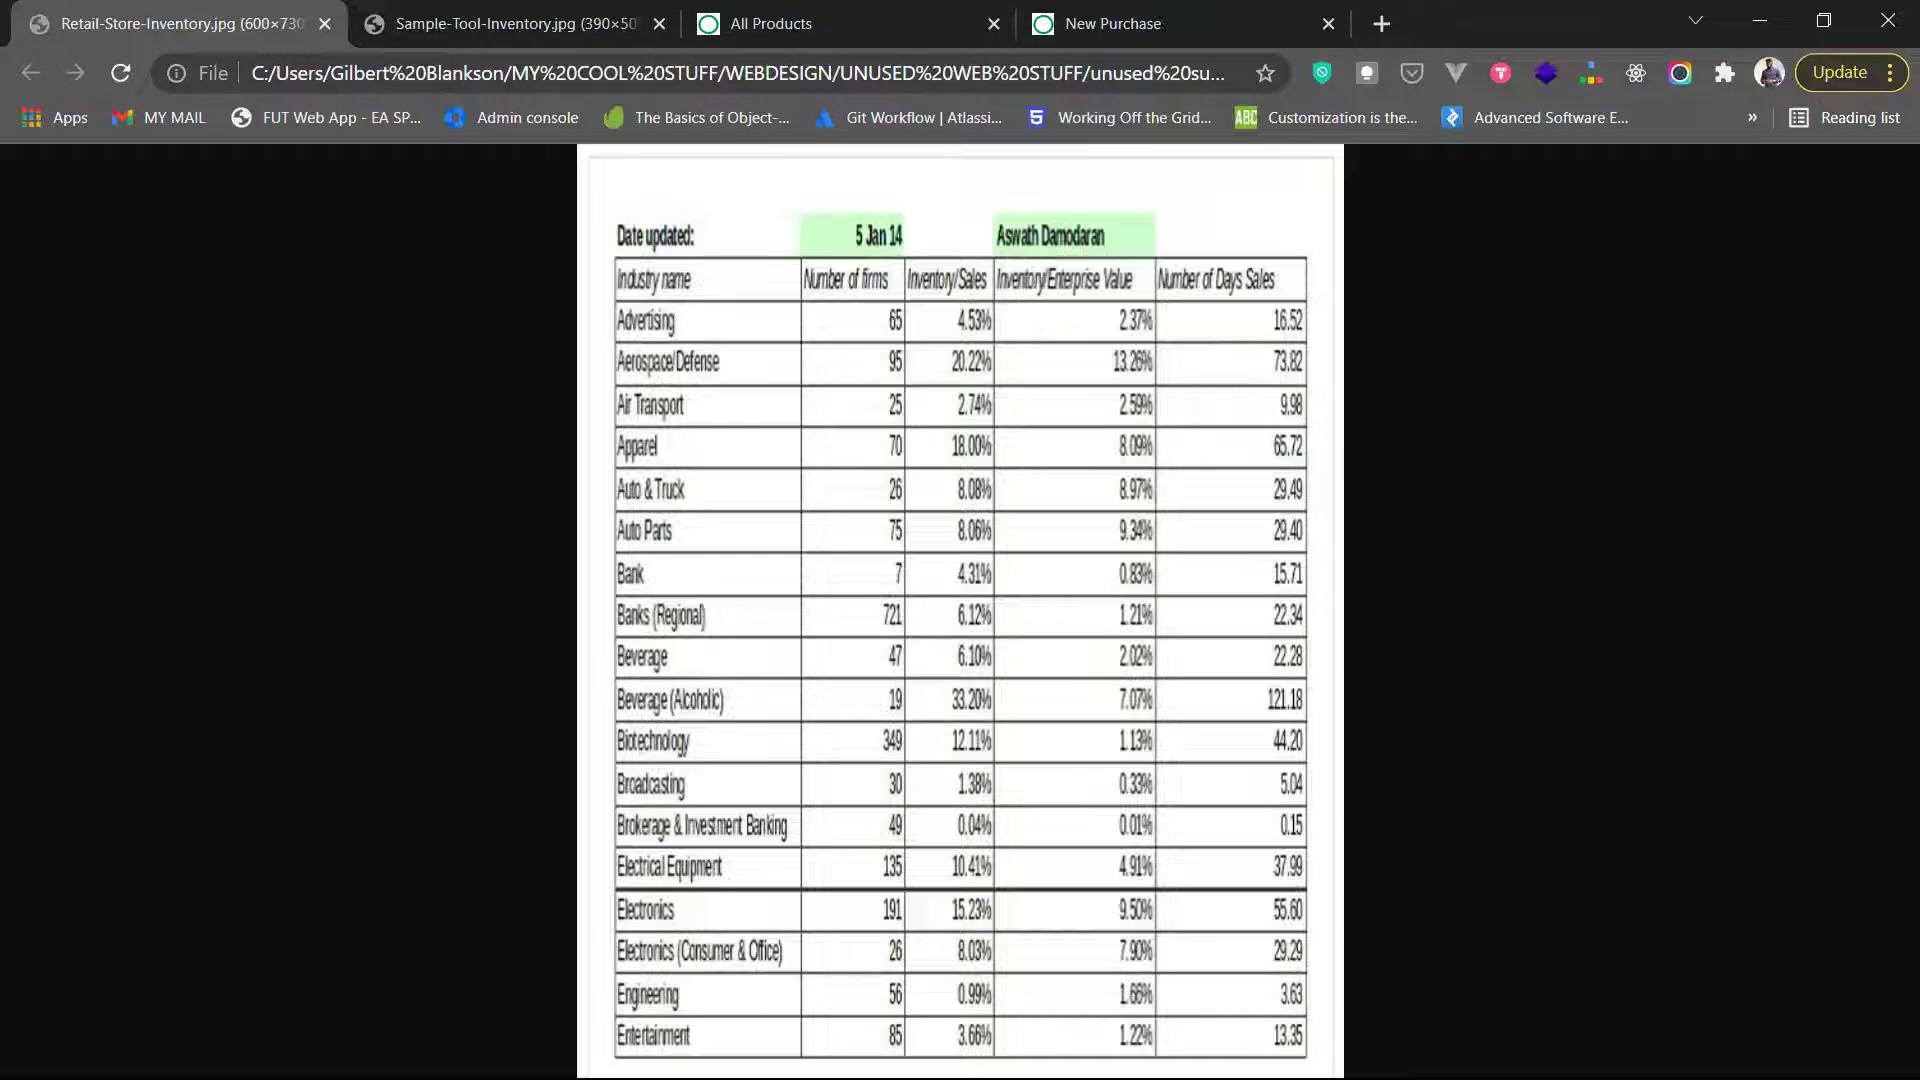
- Examine the Keeptech Enterprise product list, including its inventory totals and the columns recorded for each product
key("ctrl+3")
scroll(1129, 402, "down", 4)
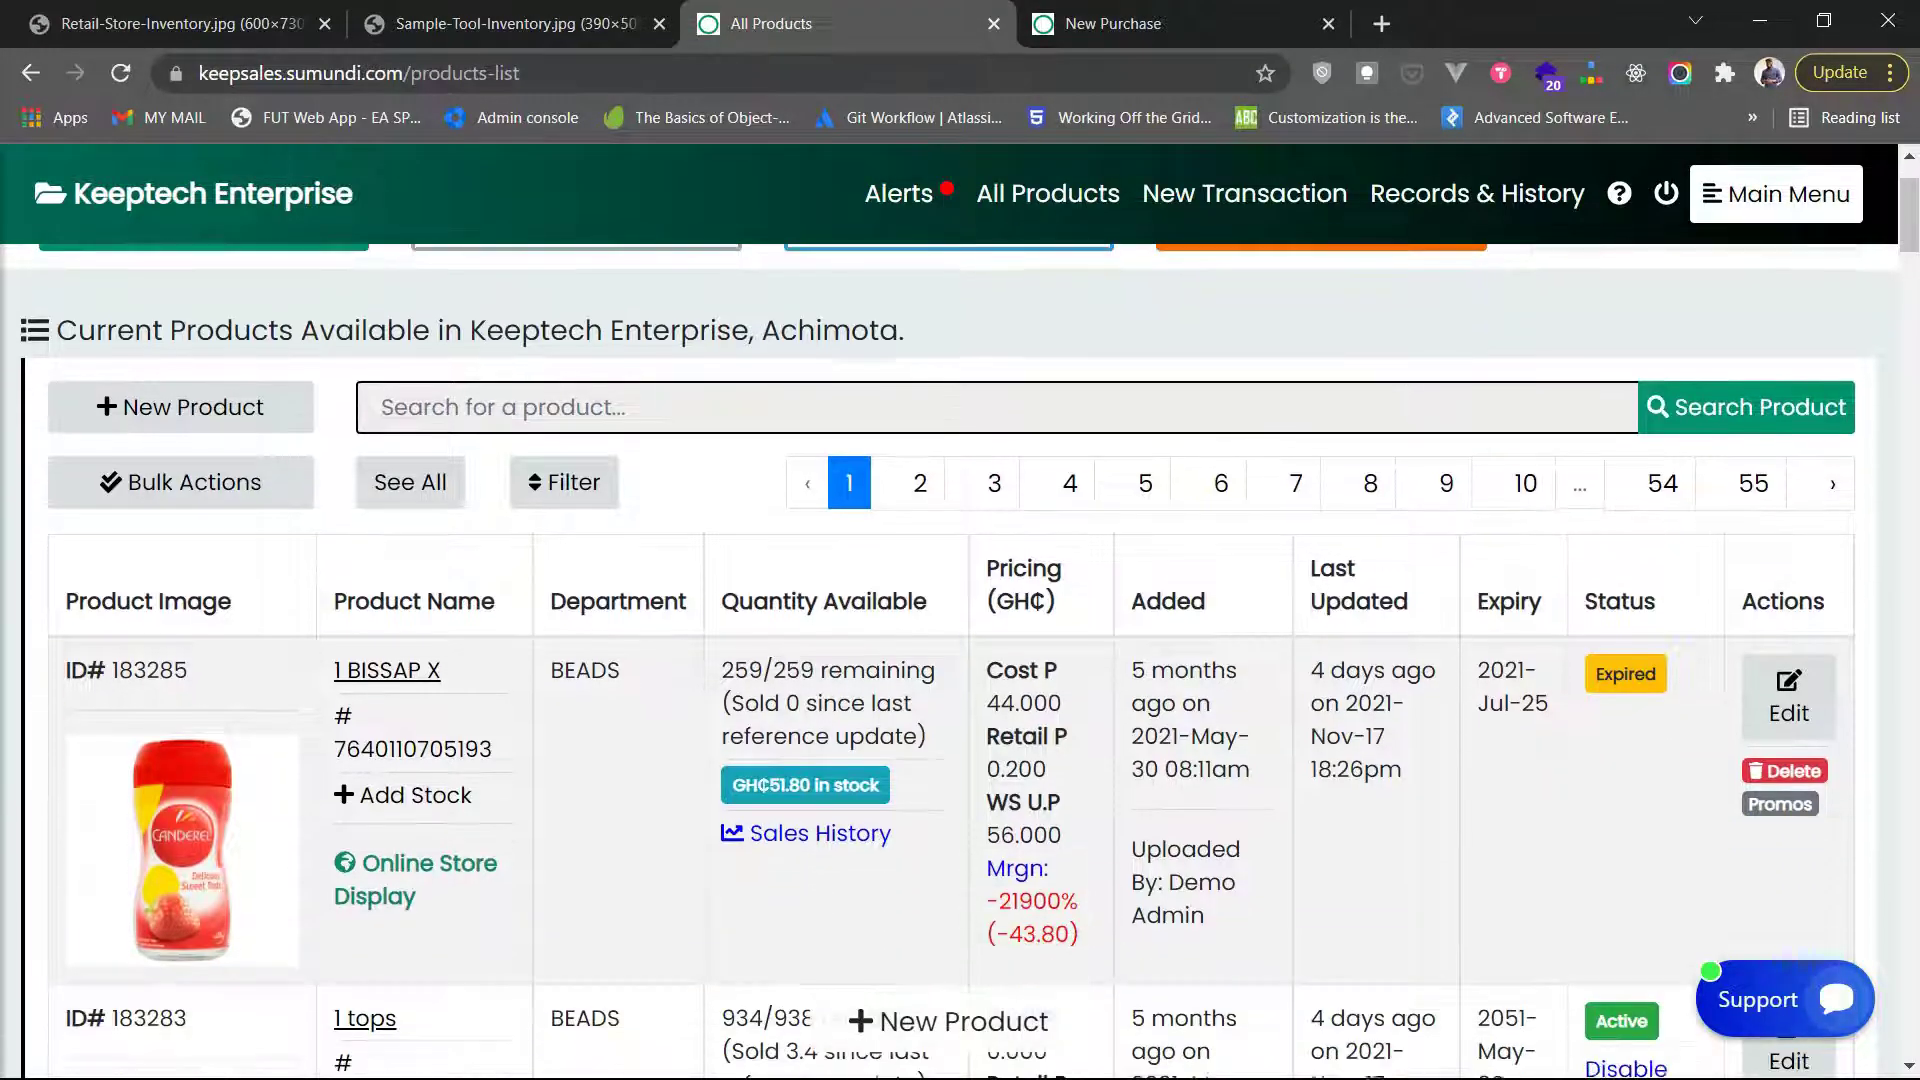
scroll(960, 660, "down", 5)
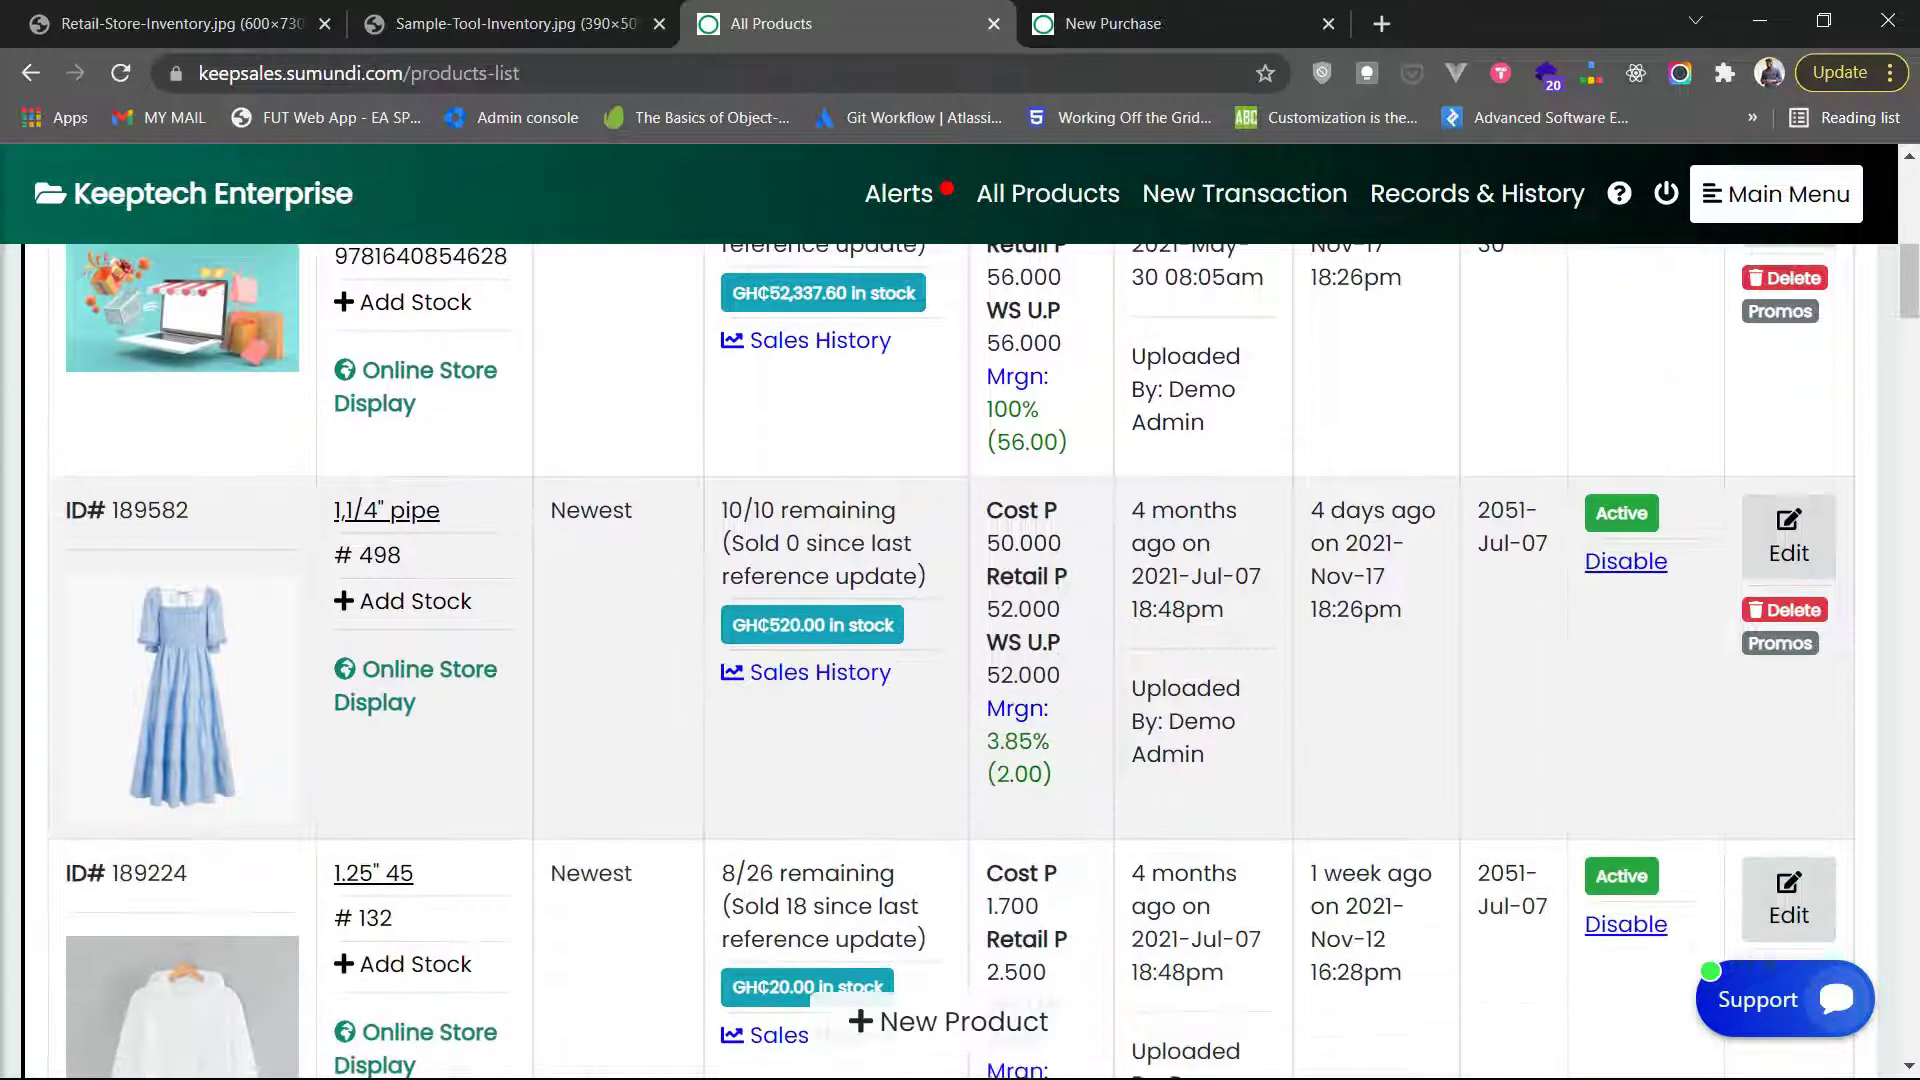
scroll(960, 660, "up", 8)
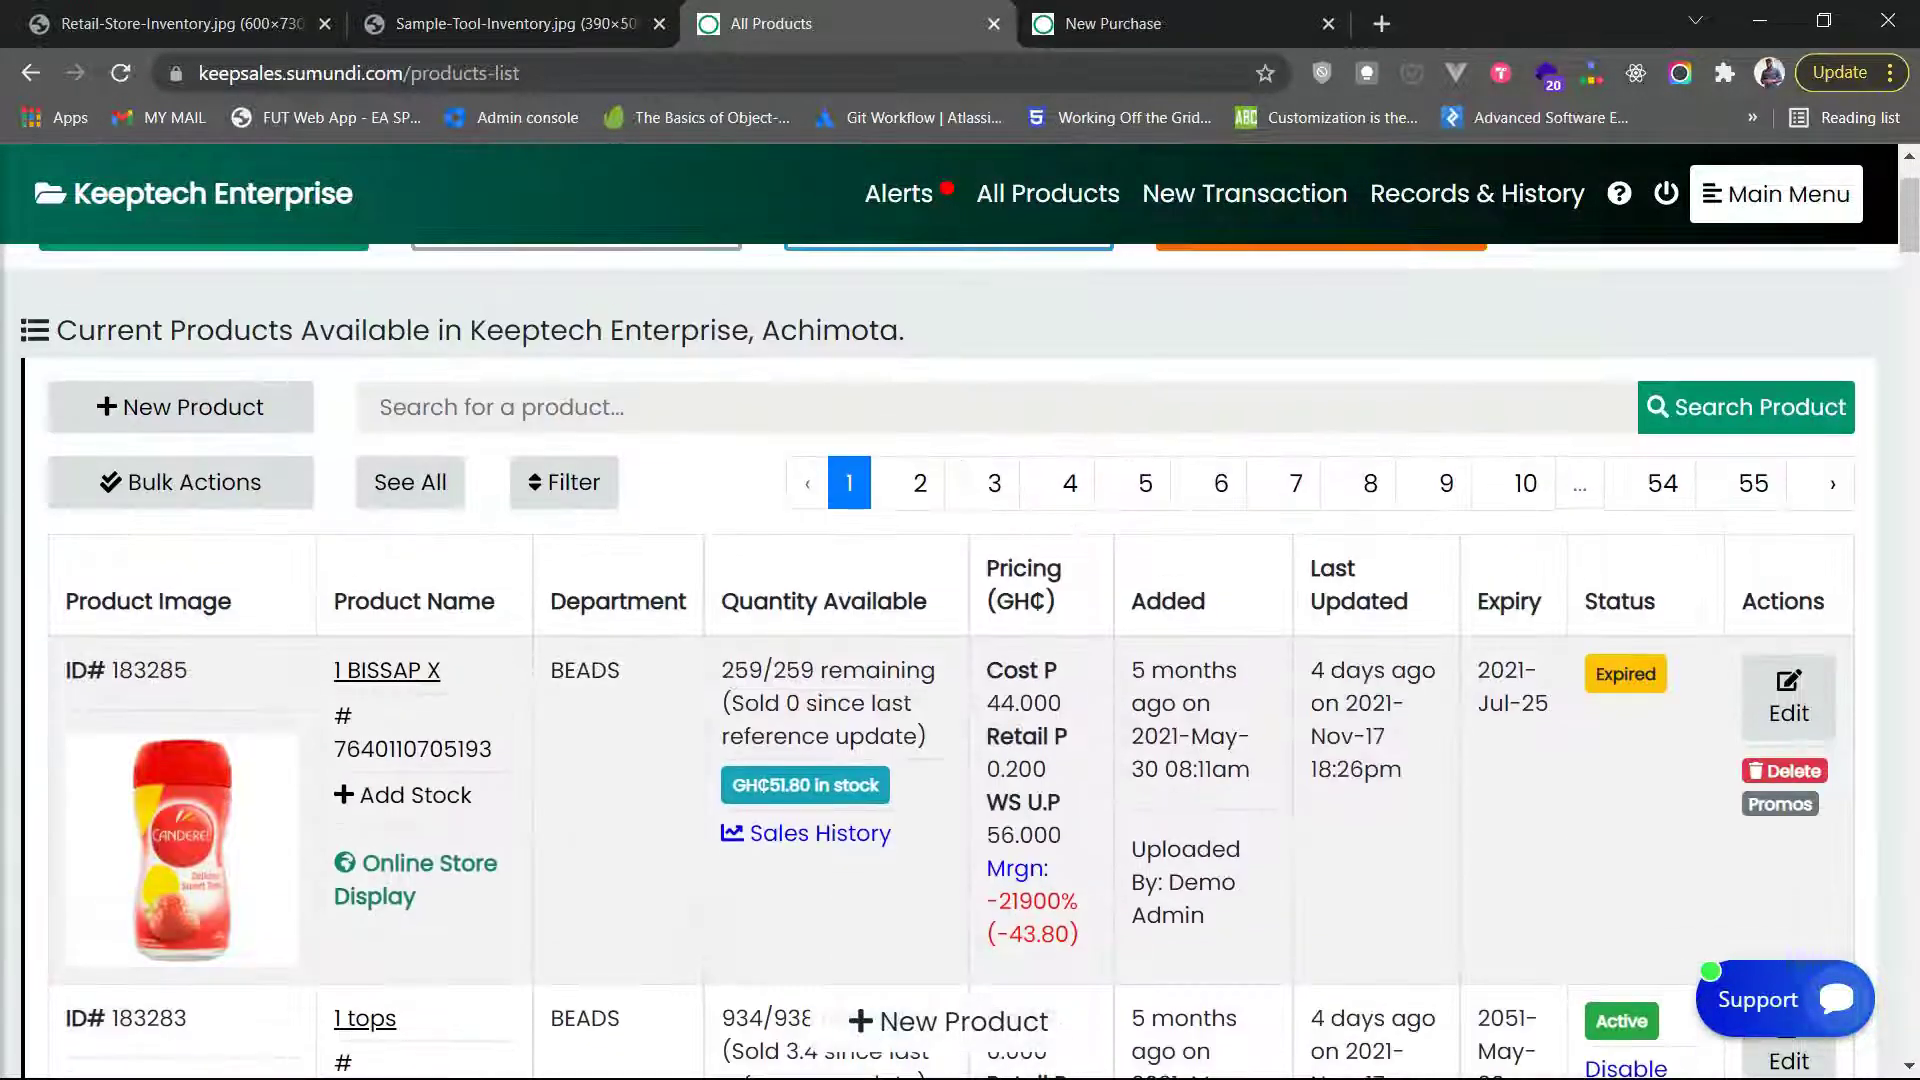
scroll(960, 660, "down", 5)
scroll(960, 660, "up", 5)
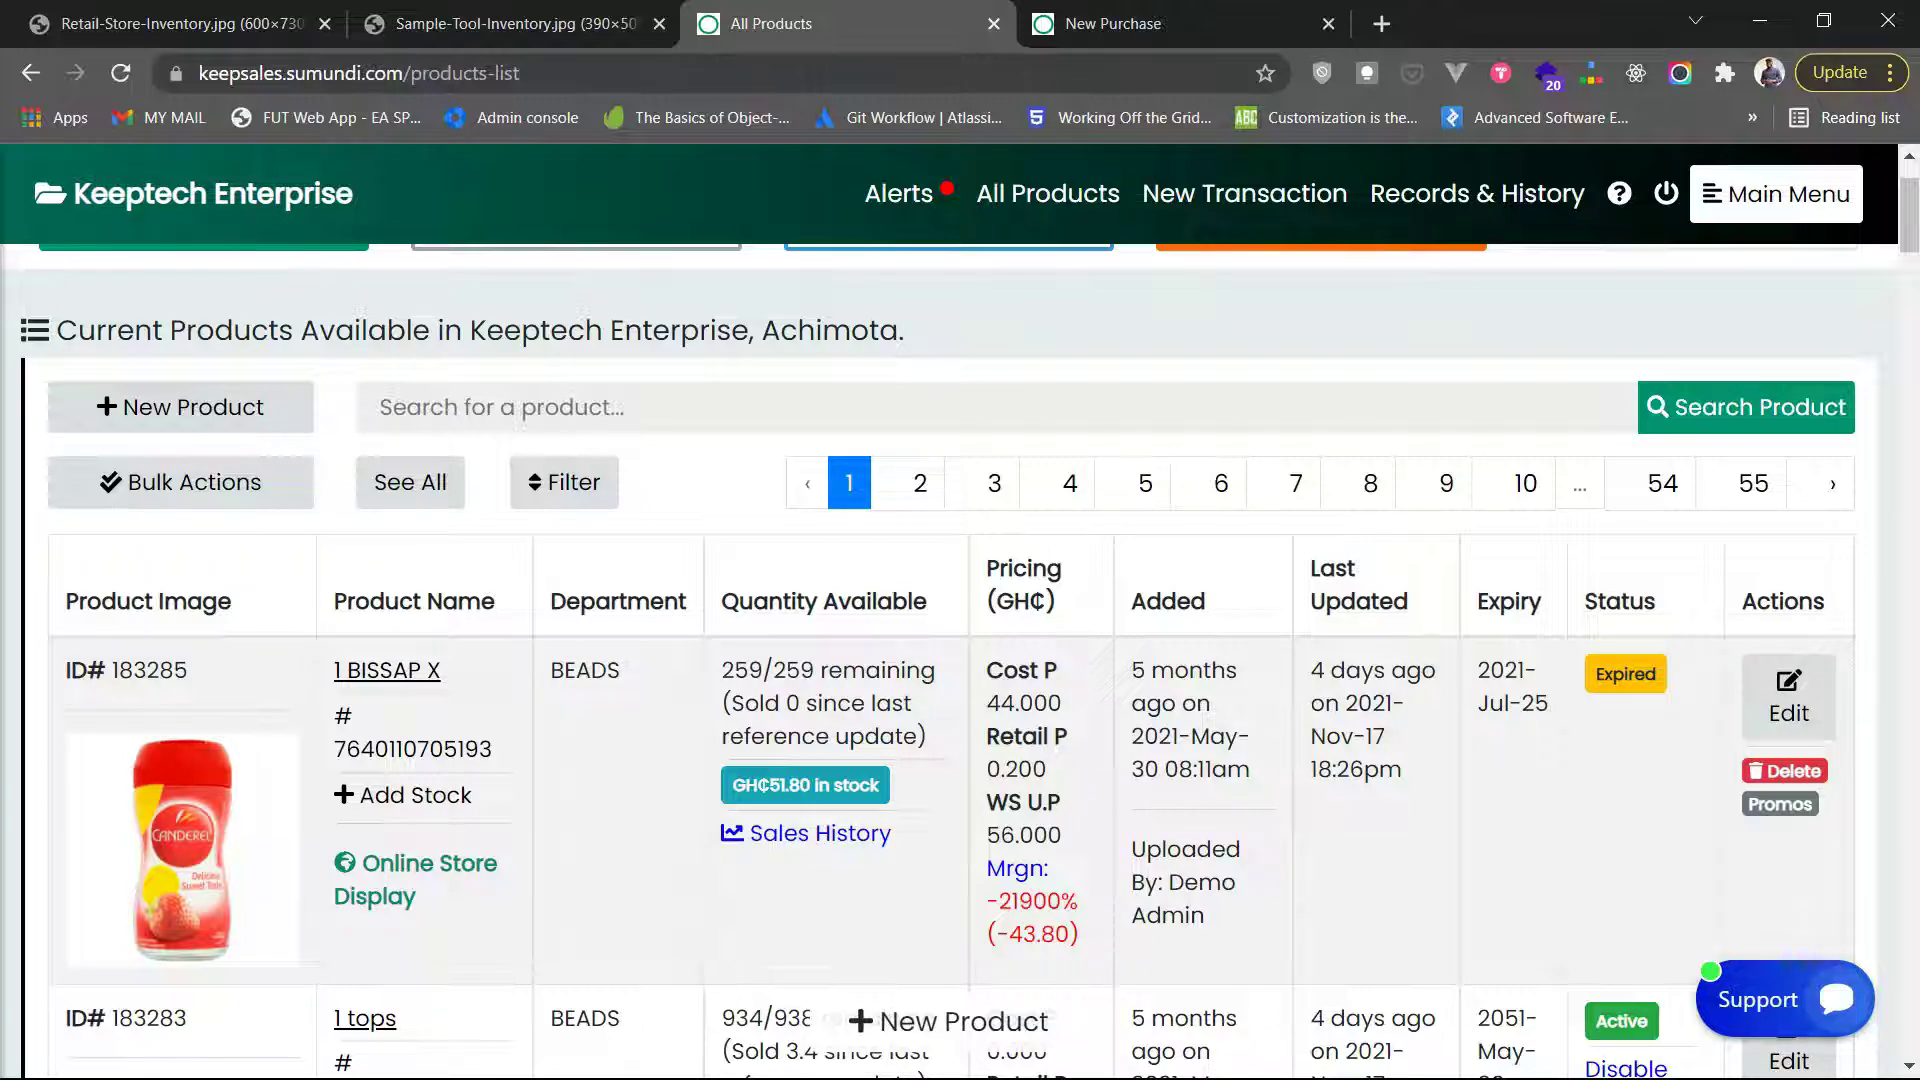
scroll(960, 660, "up", 1)
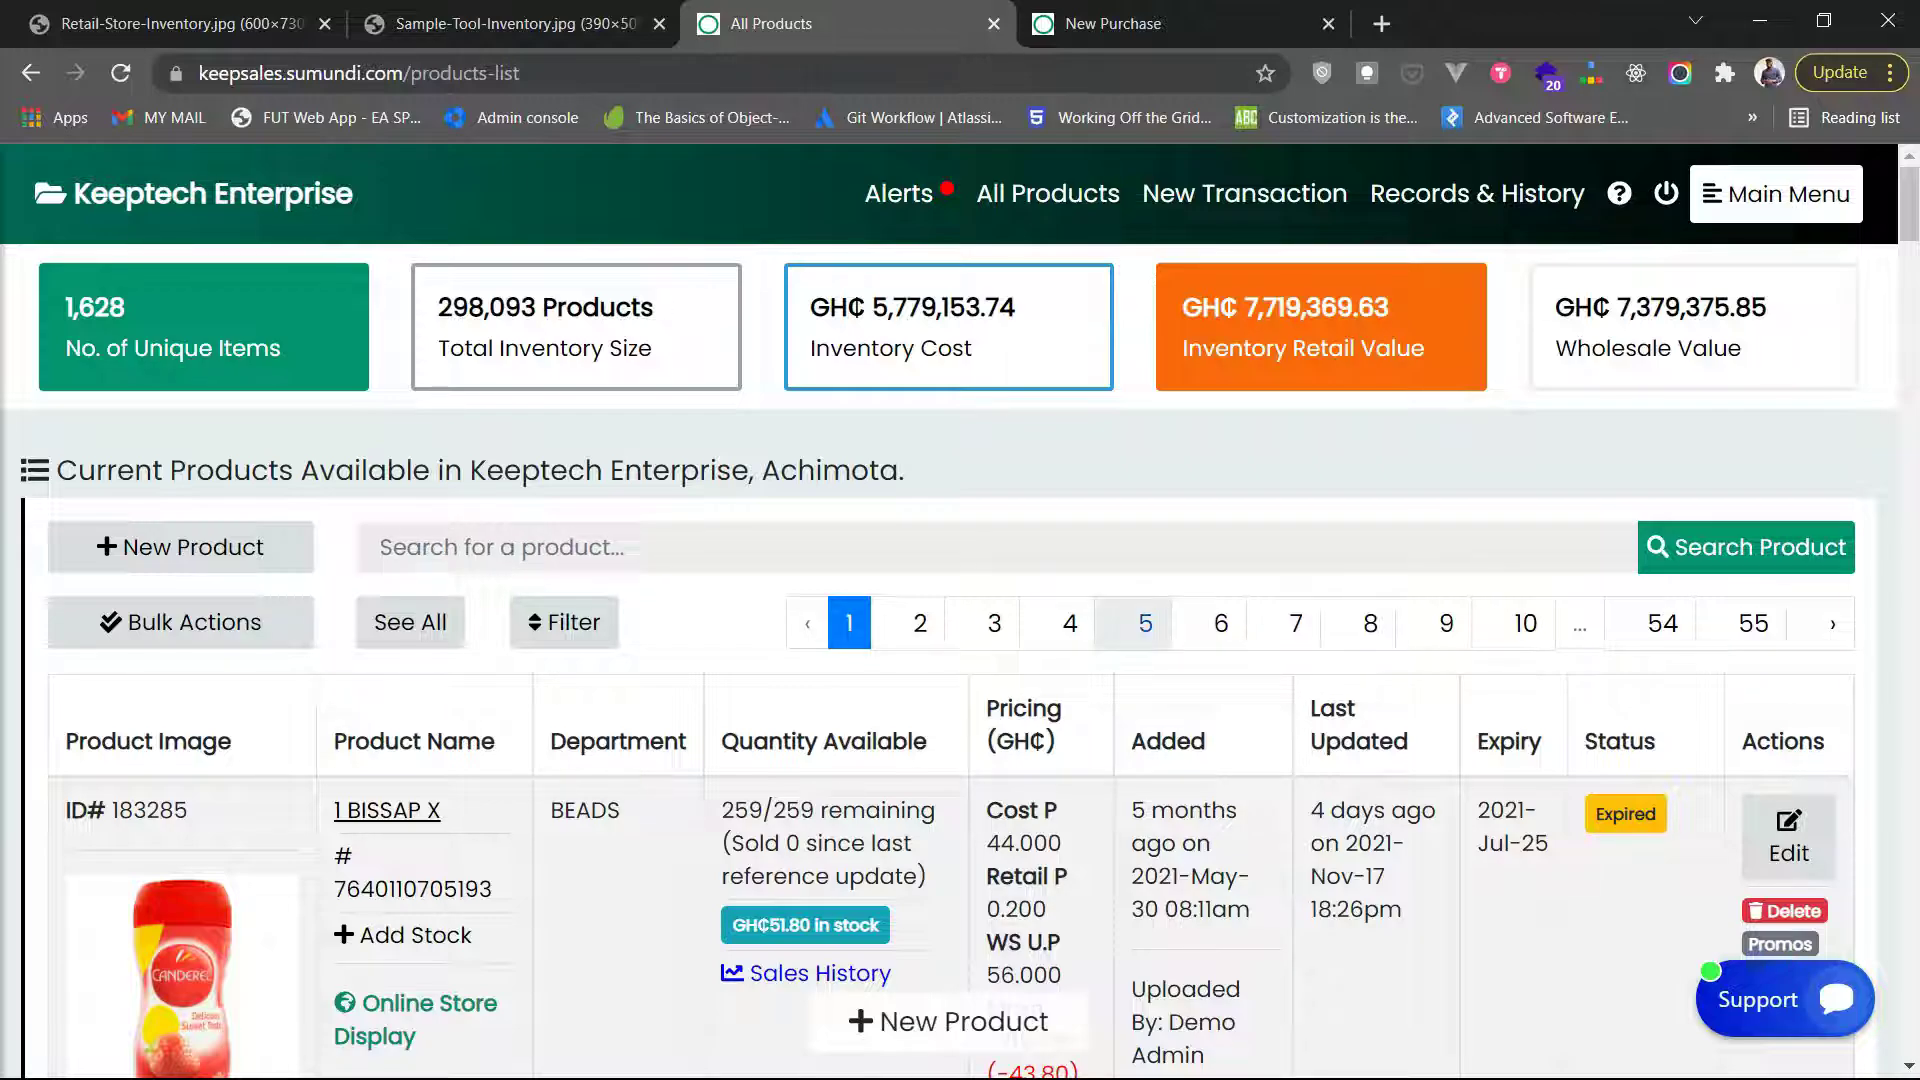
scroll(1145, 622, "down", 3)
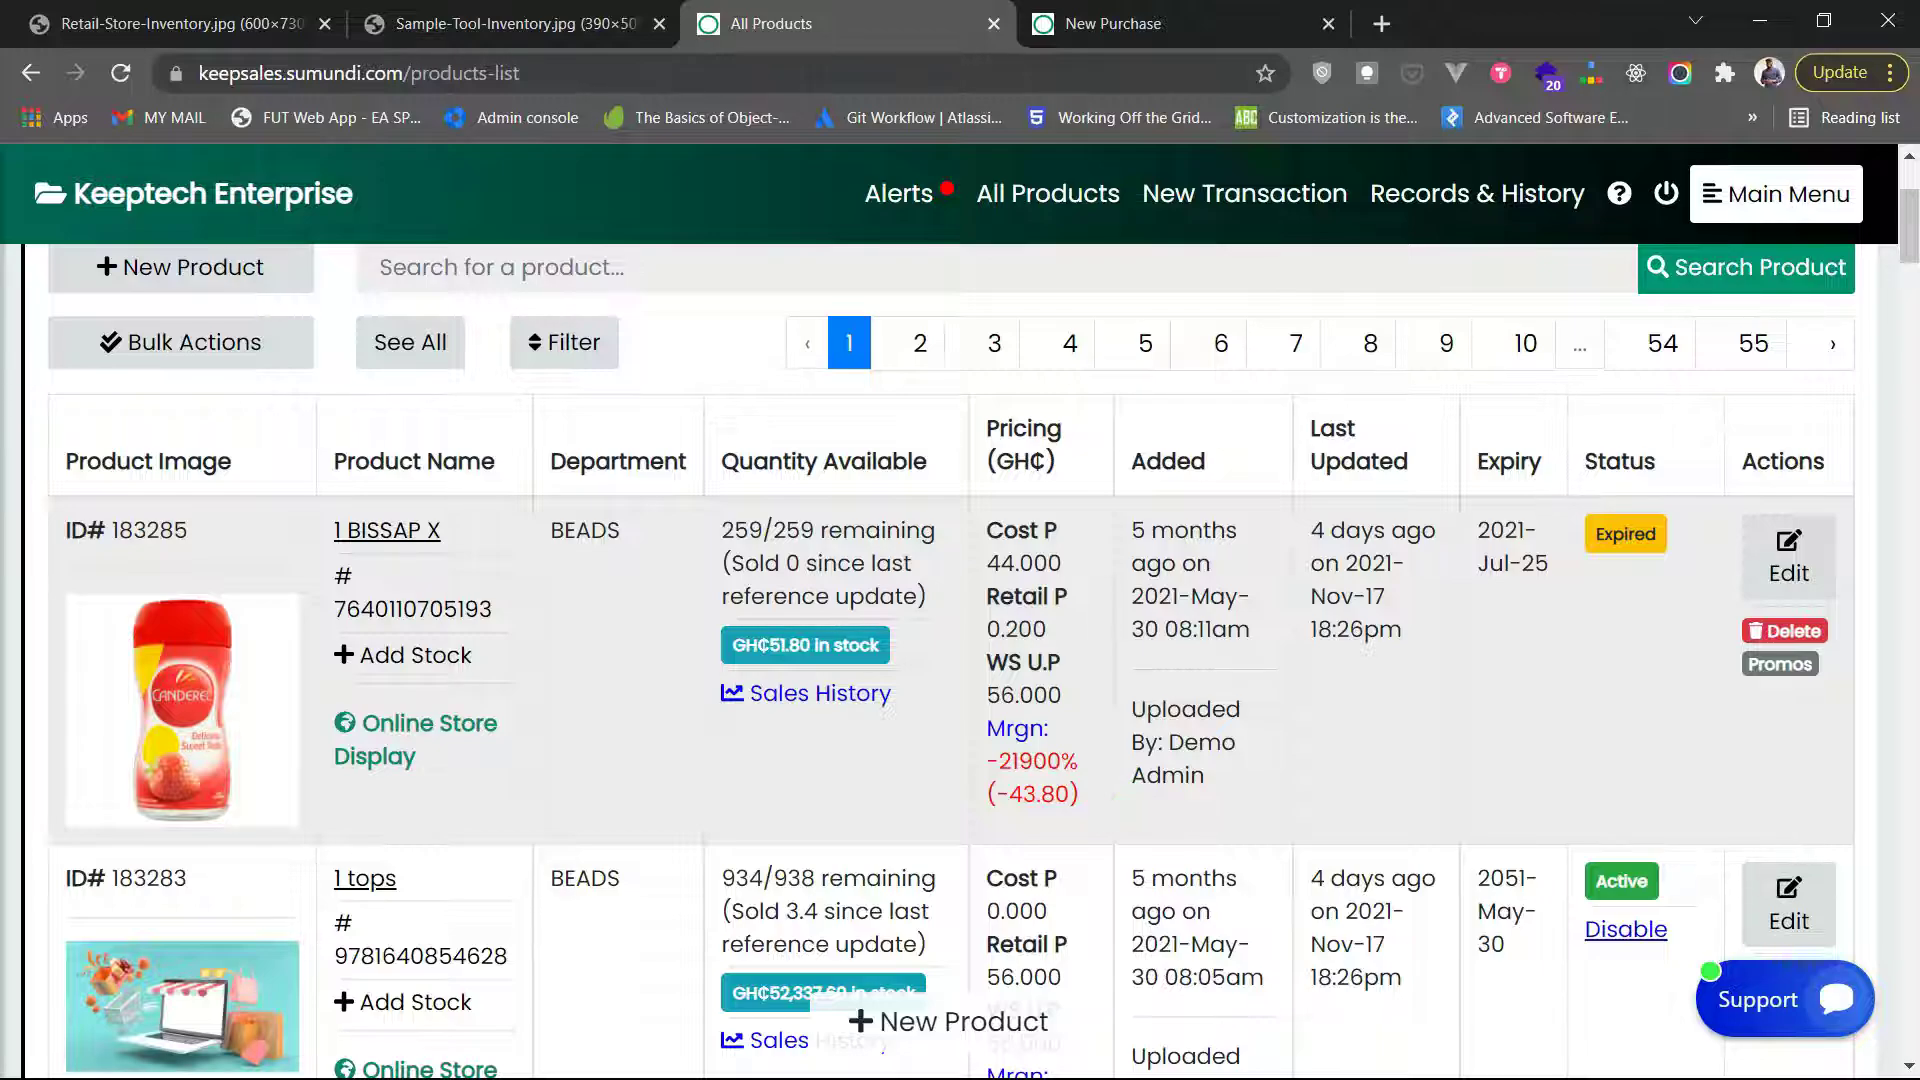
- Compare the retail inventory sheet with the product list and check the available quantity of 1 BISSAP X
key("ctrl+1")
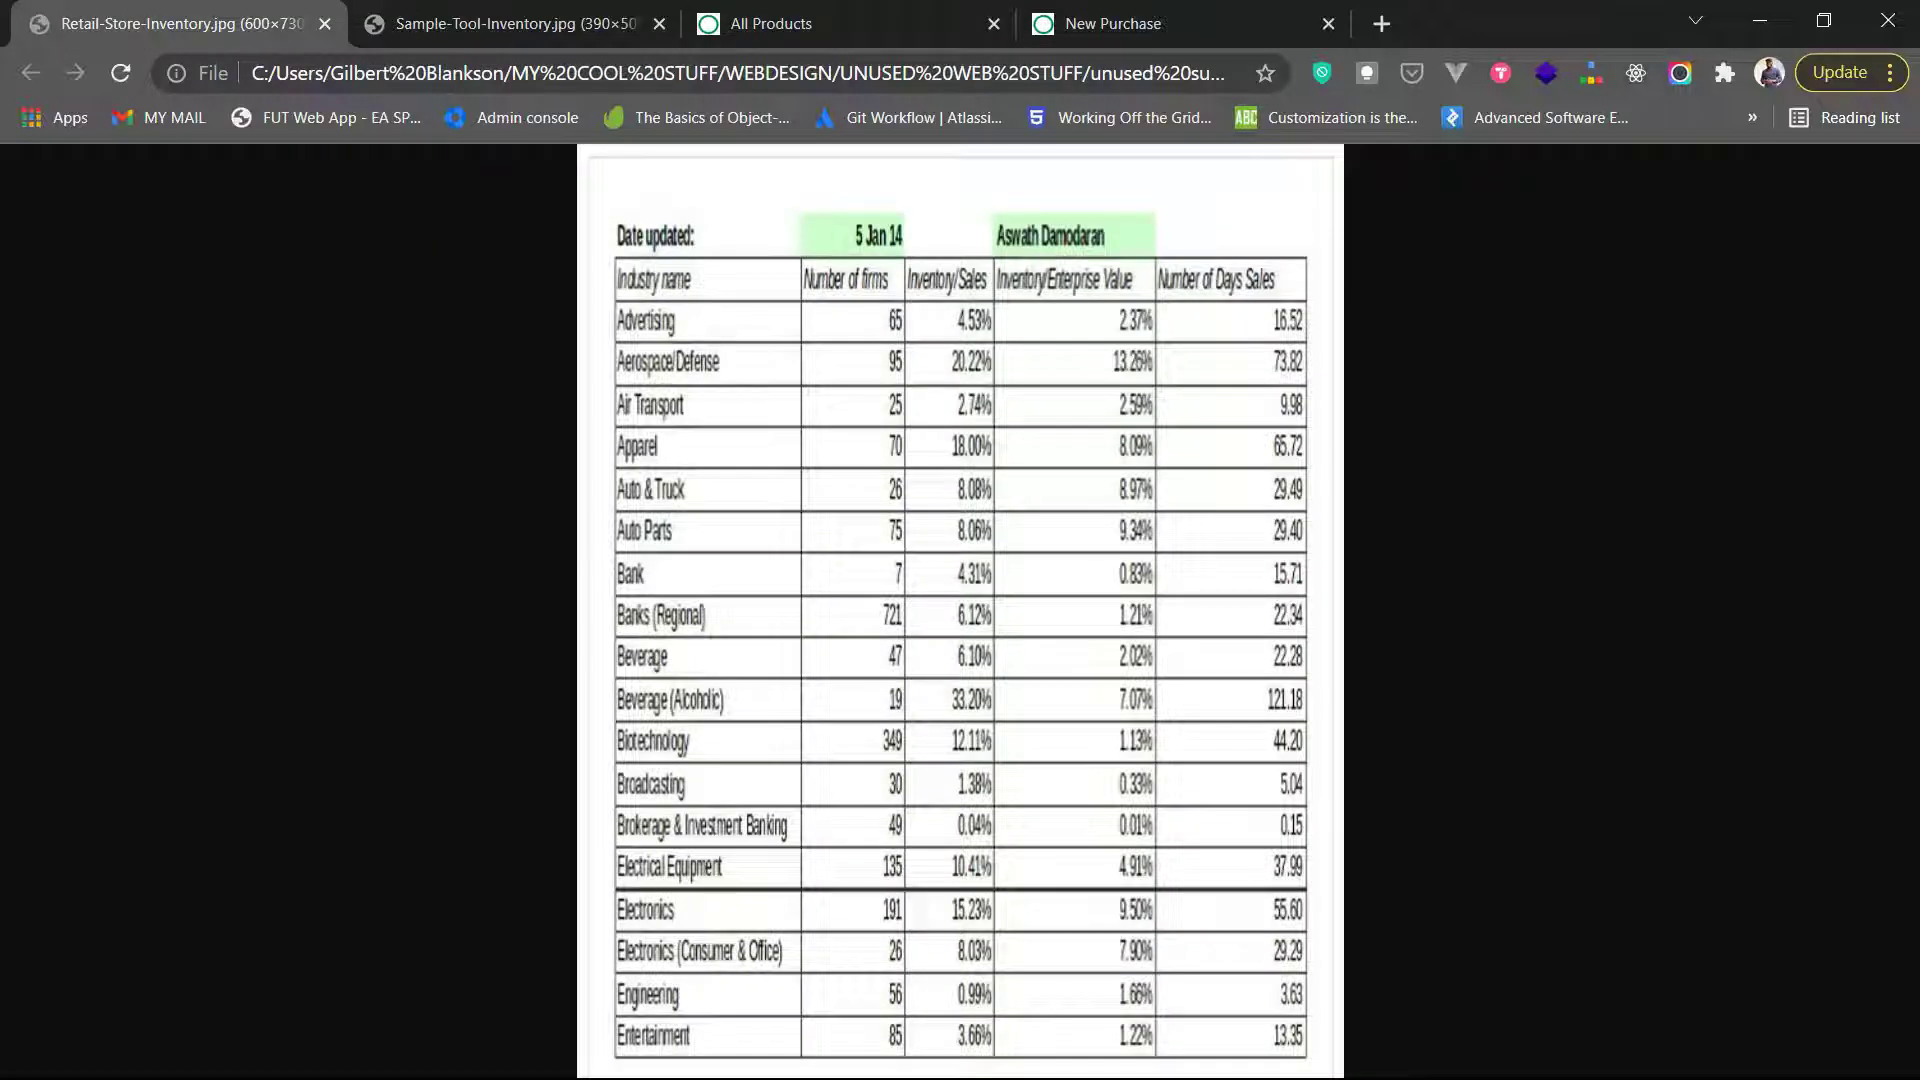
key("ctrl+3")
scroll(959, 610, "up", 1)
scroll(959, 610, "down", 2)
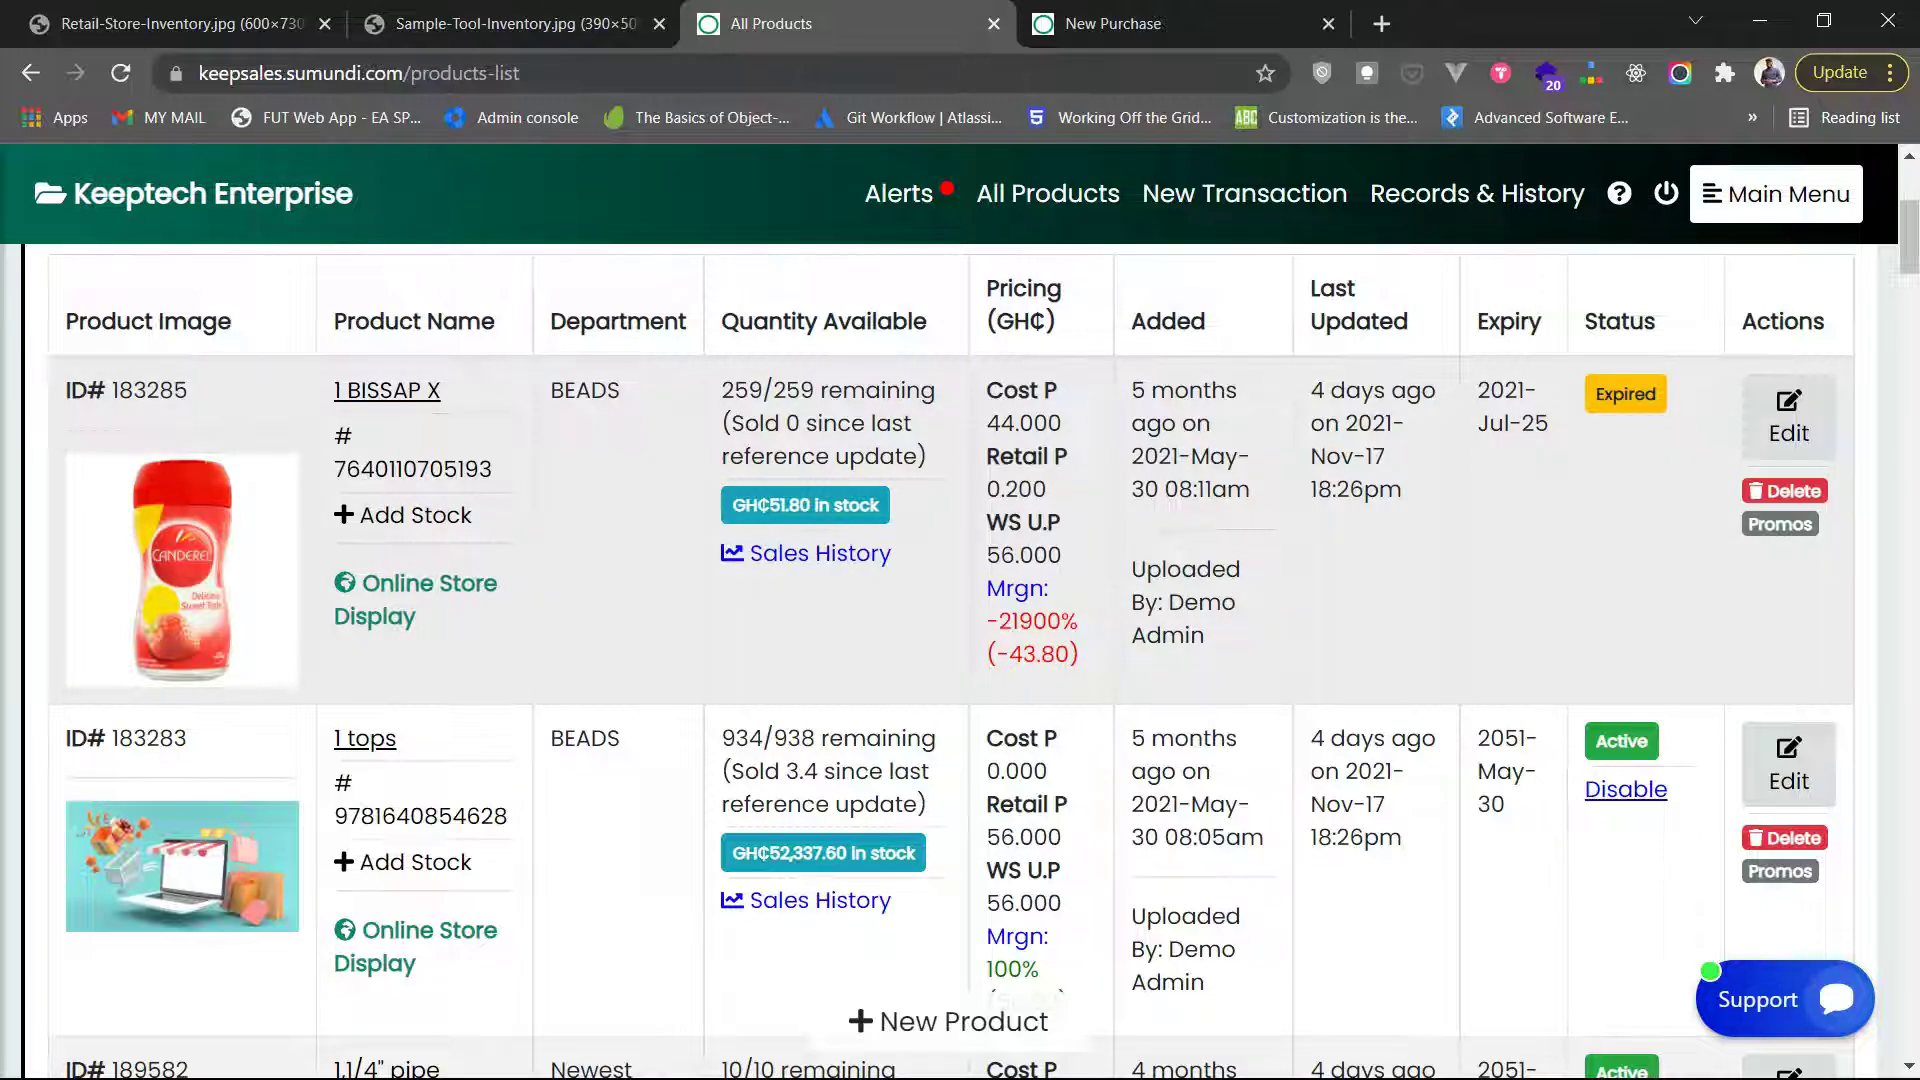
left_click_drag(721, 390, 773, 390)
scroll(960, 660, "up", 4)
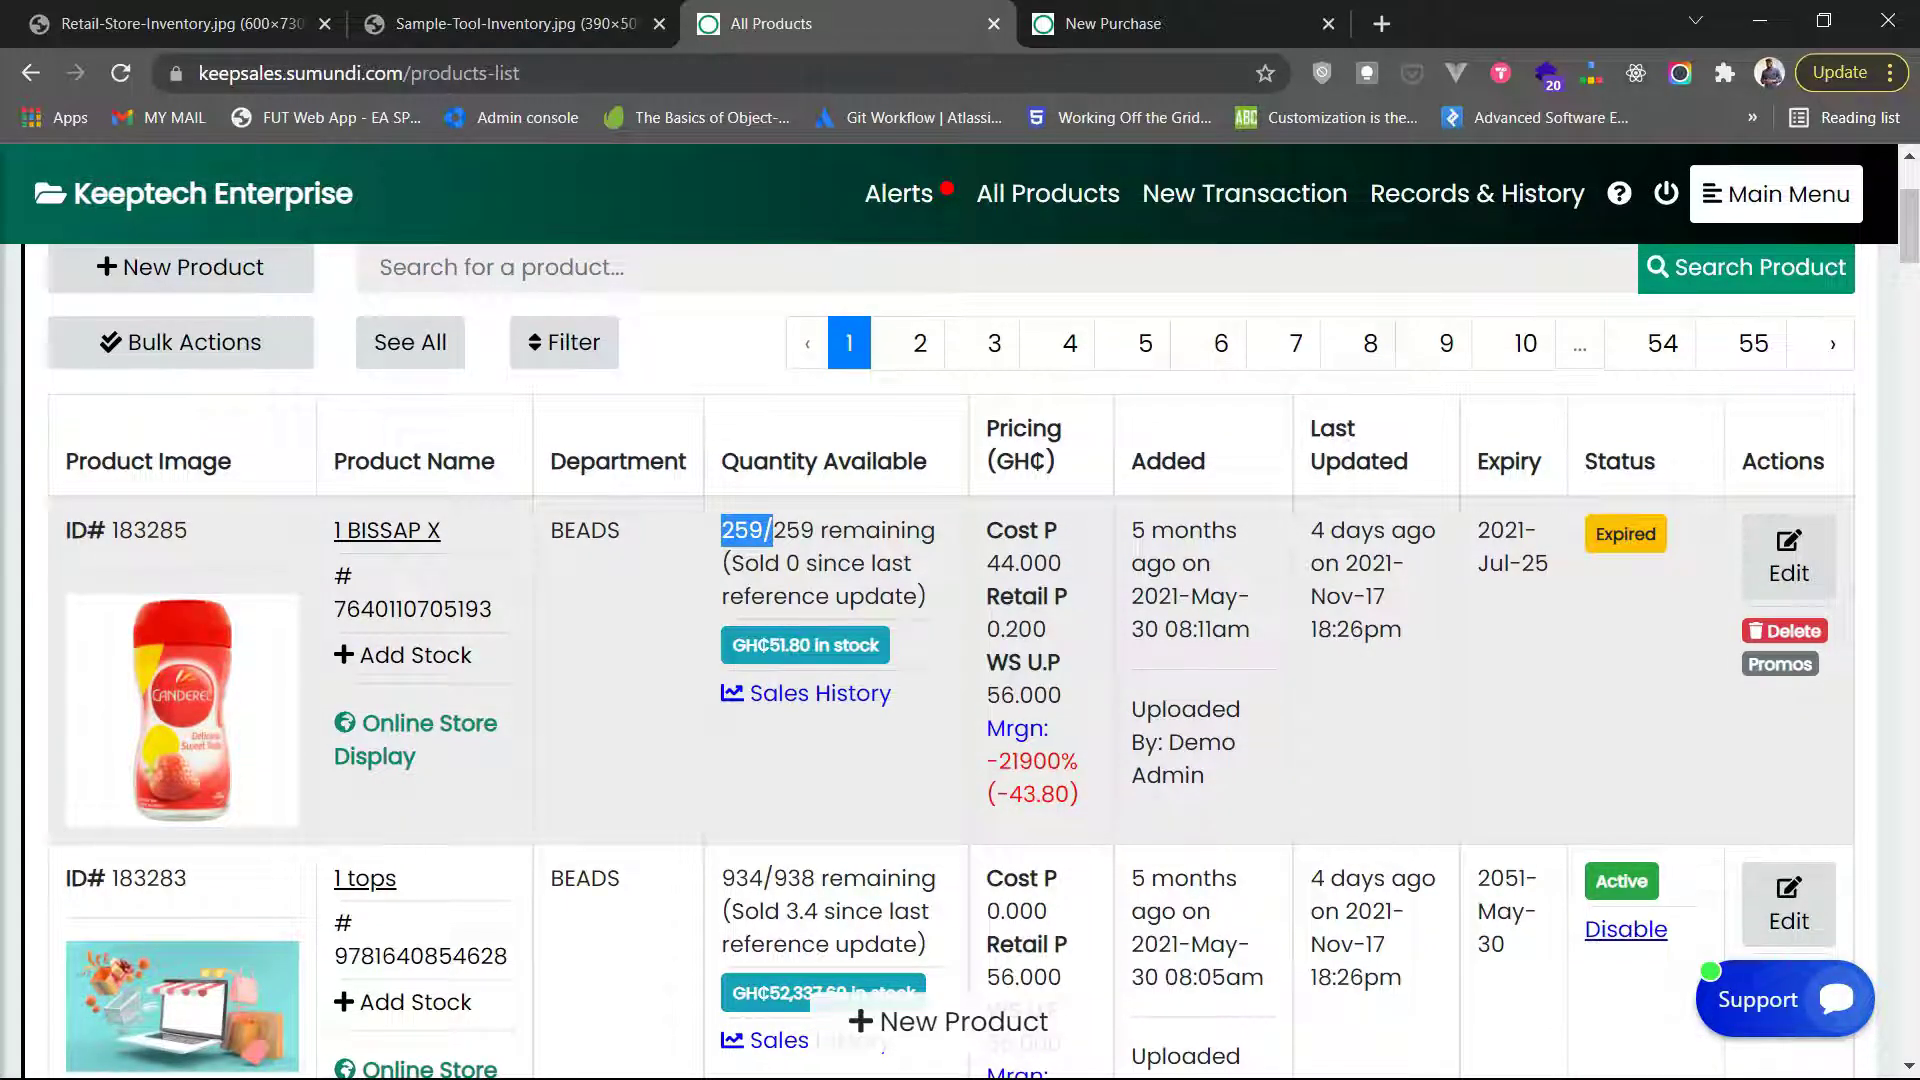
scroll(960, 620, "up", 1)
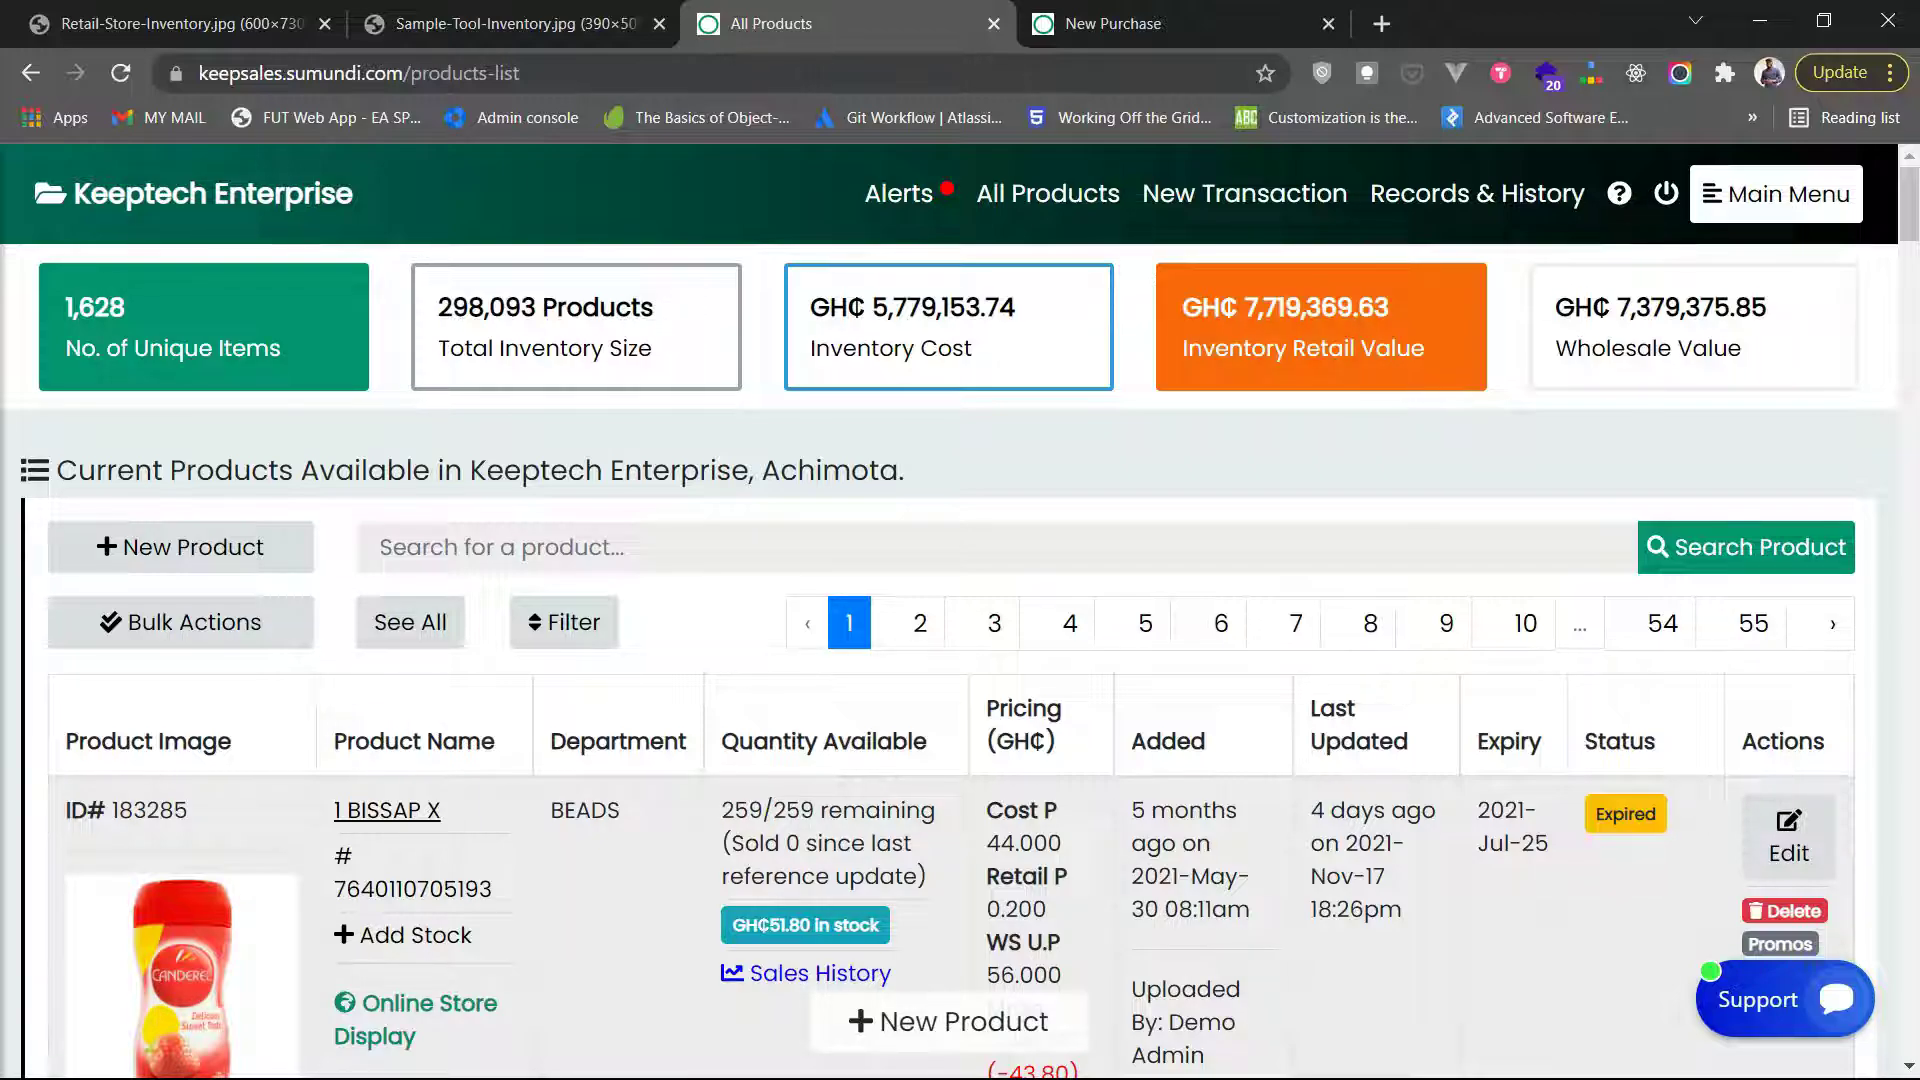
- Record a sale of one unit of 1 BISSAP X as a new transaction
key("ctrl+Tab")
scroll(960, 659, "down", 3)
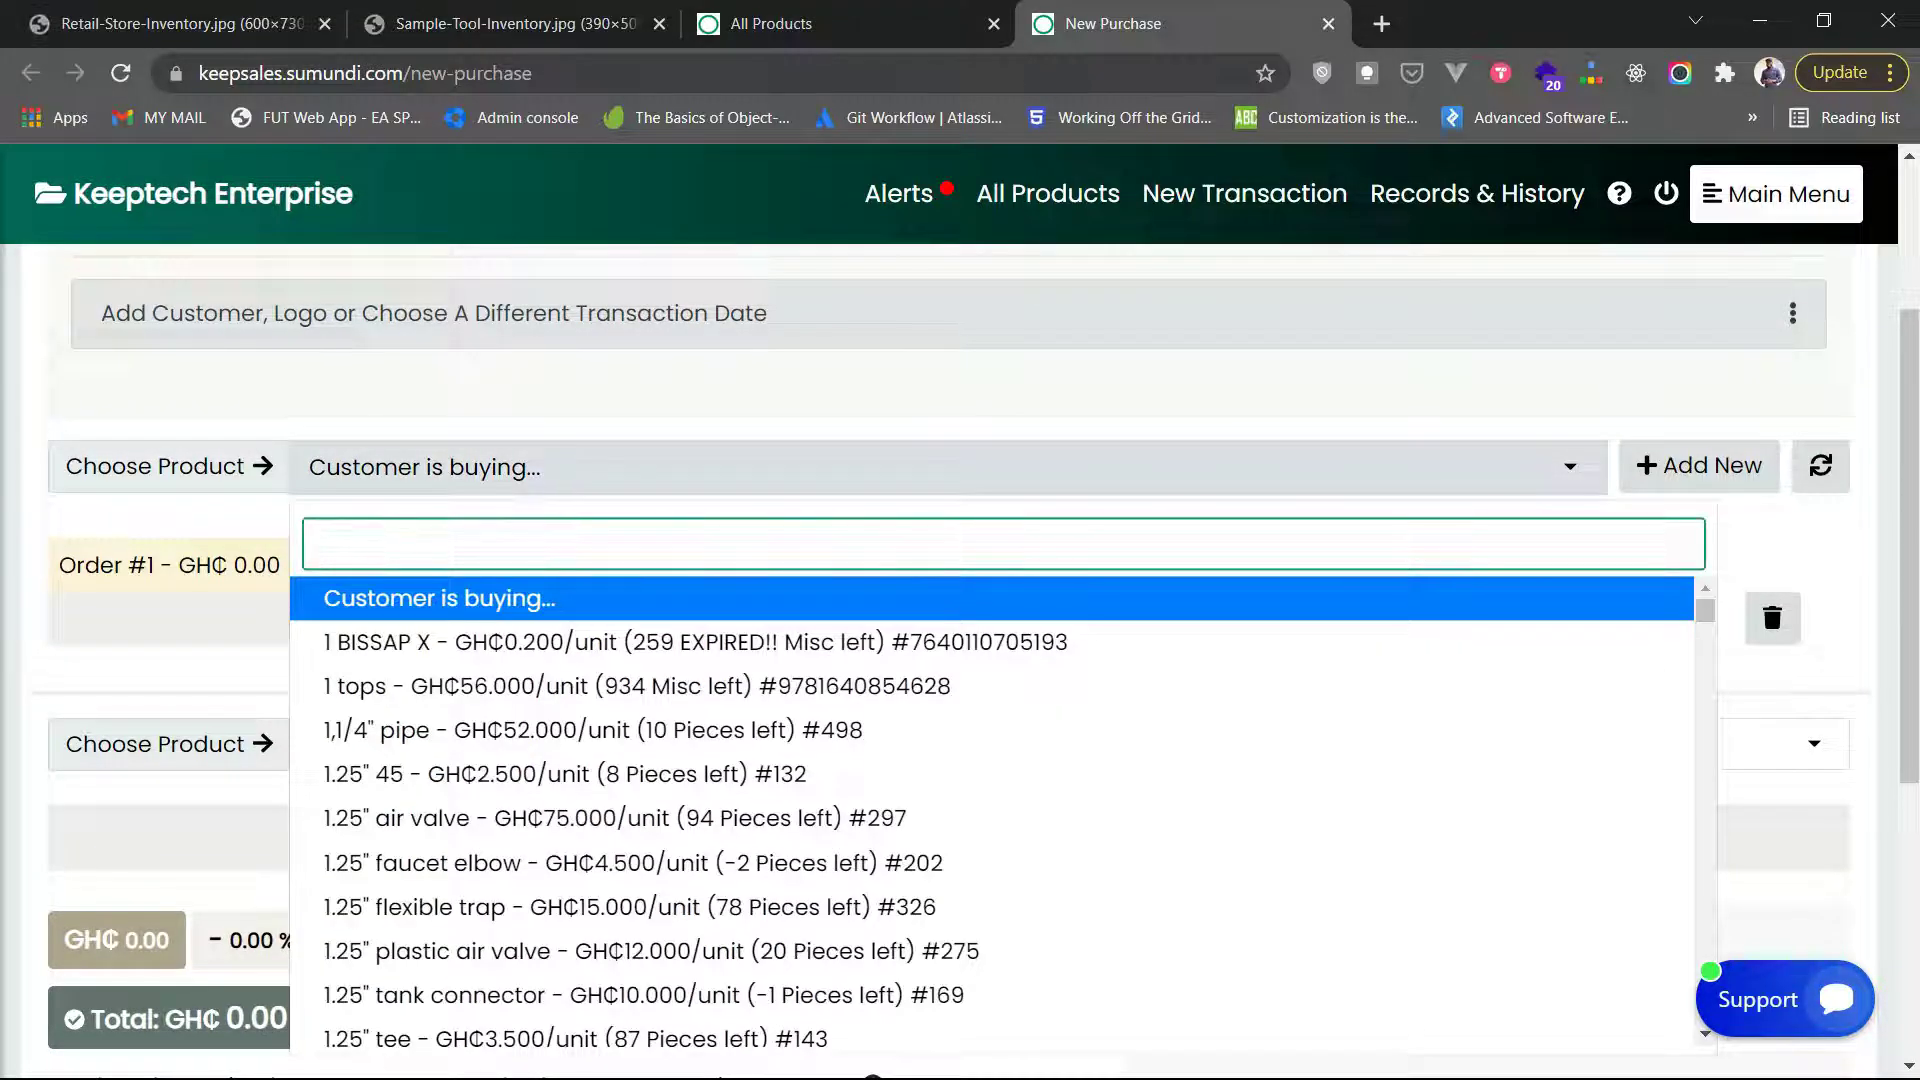
key("Down")
key("Return")
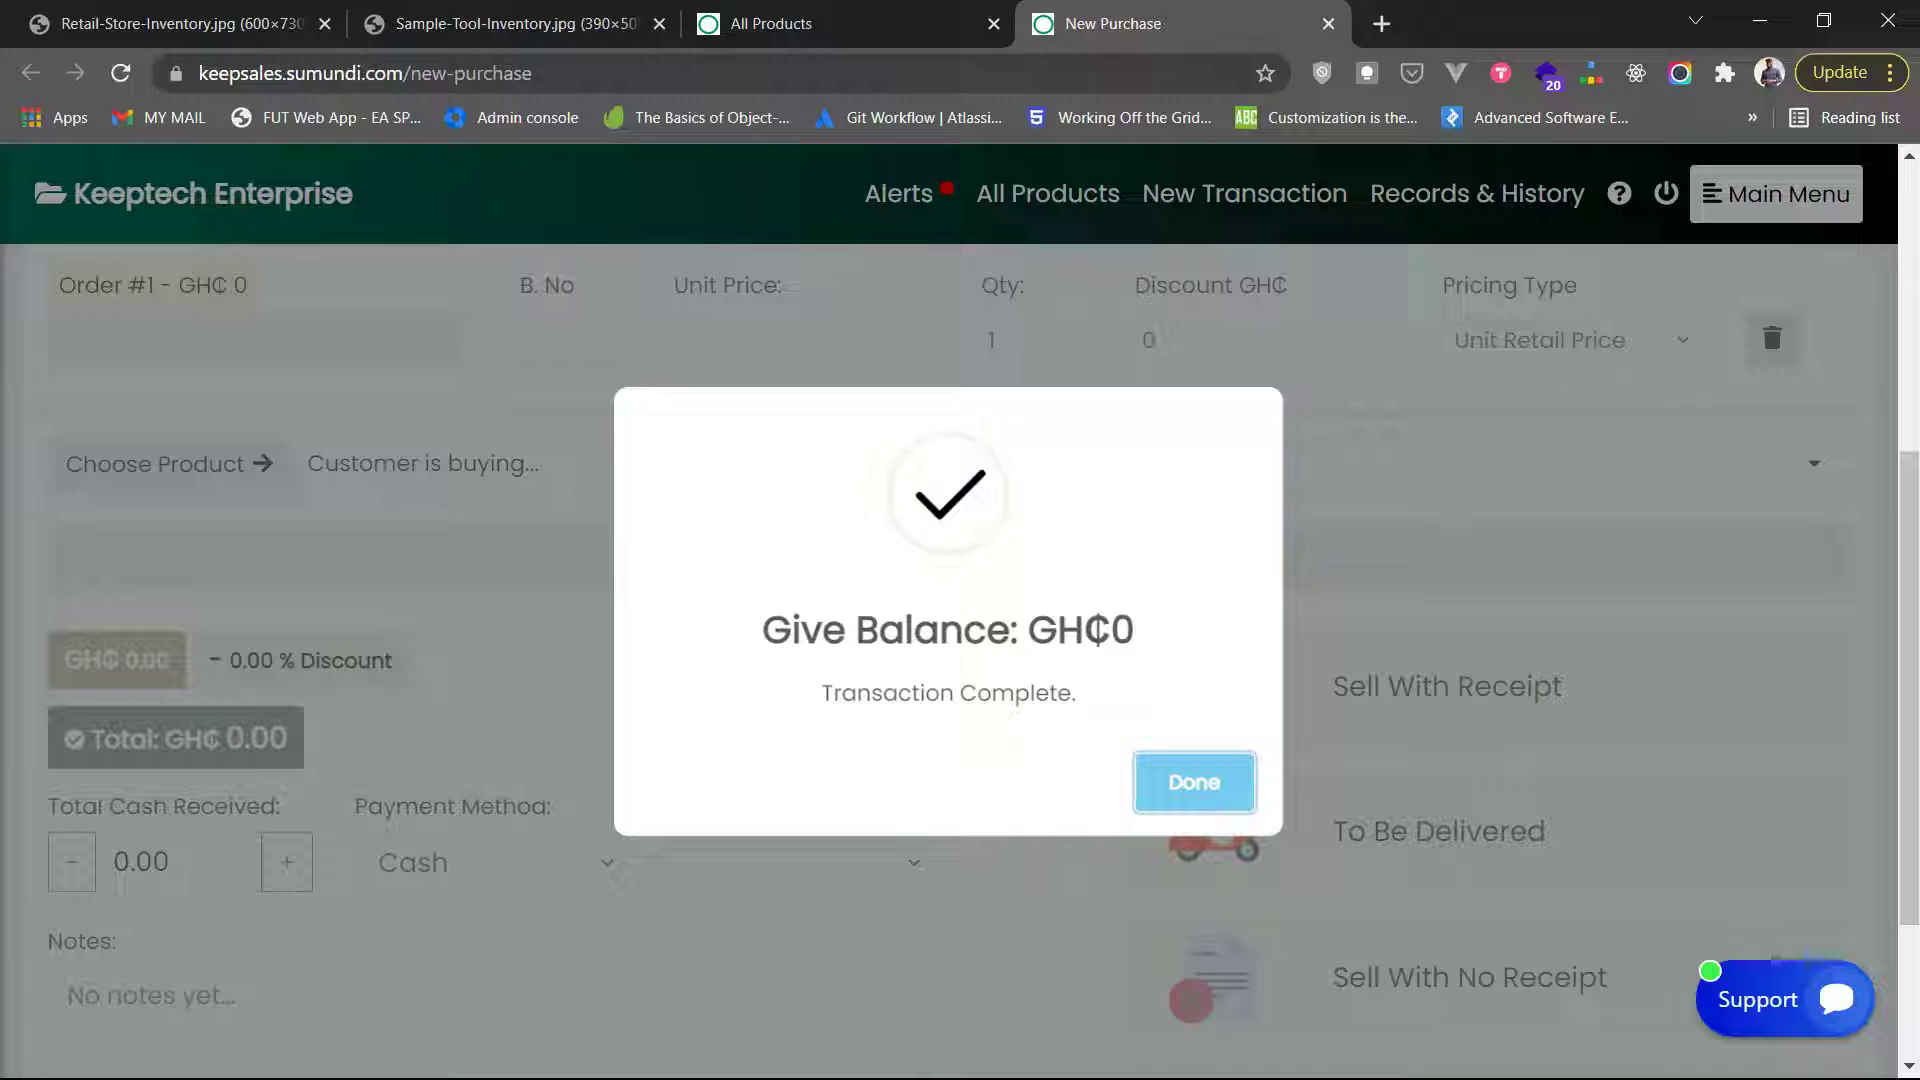
key("Return")
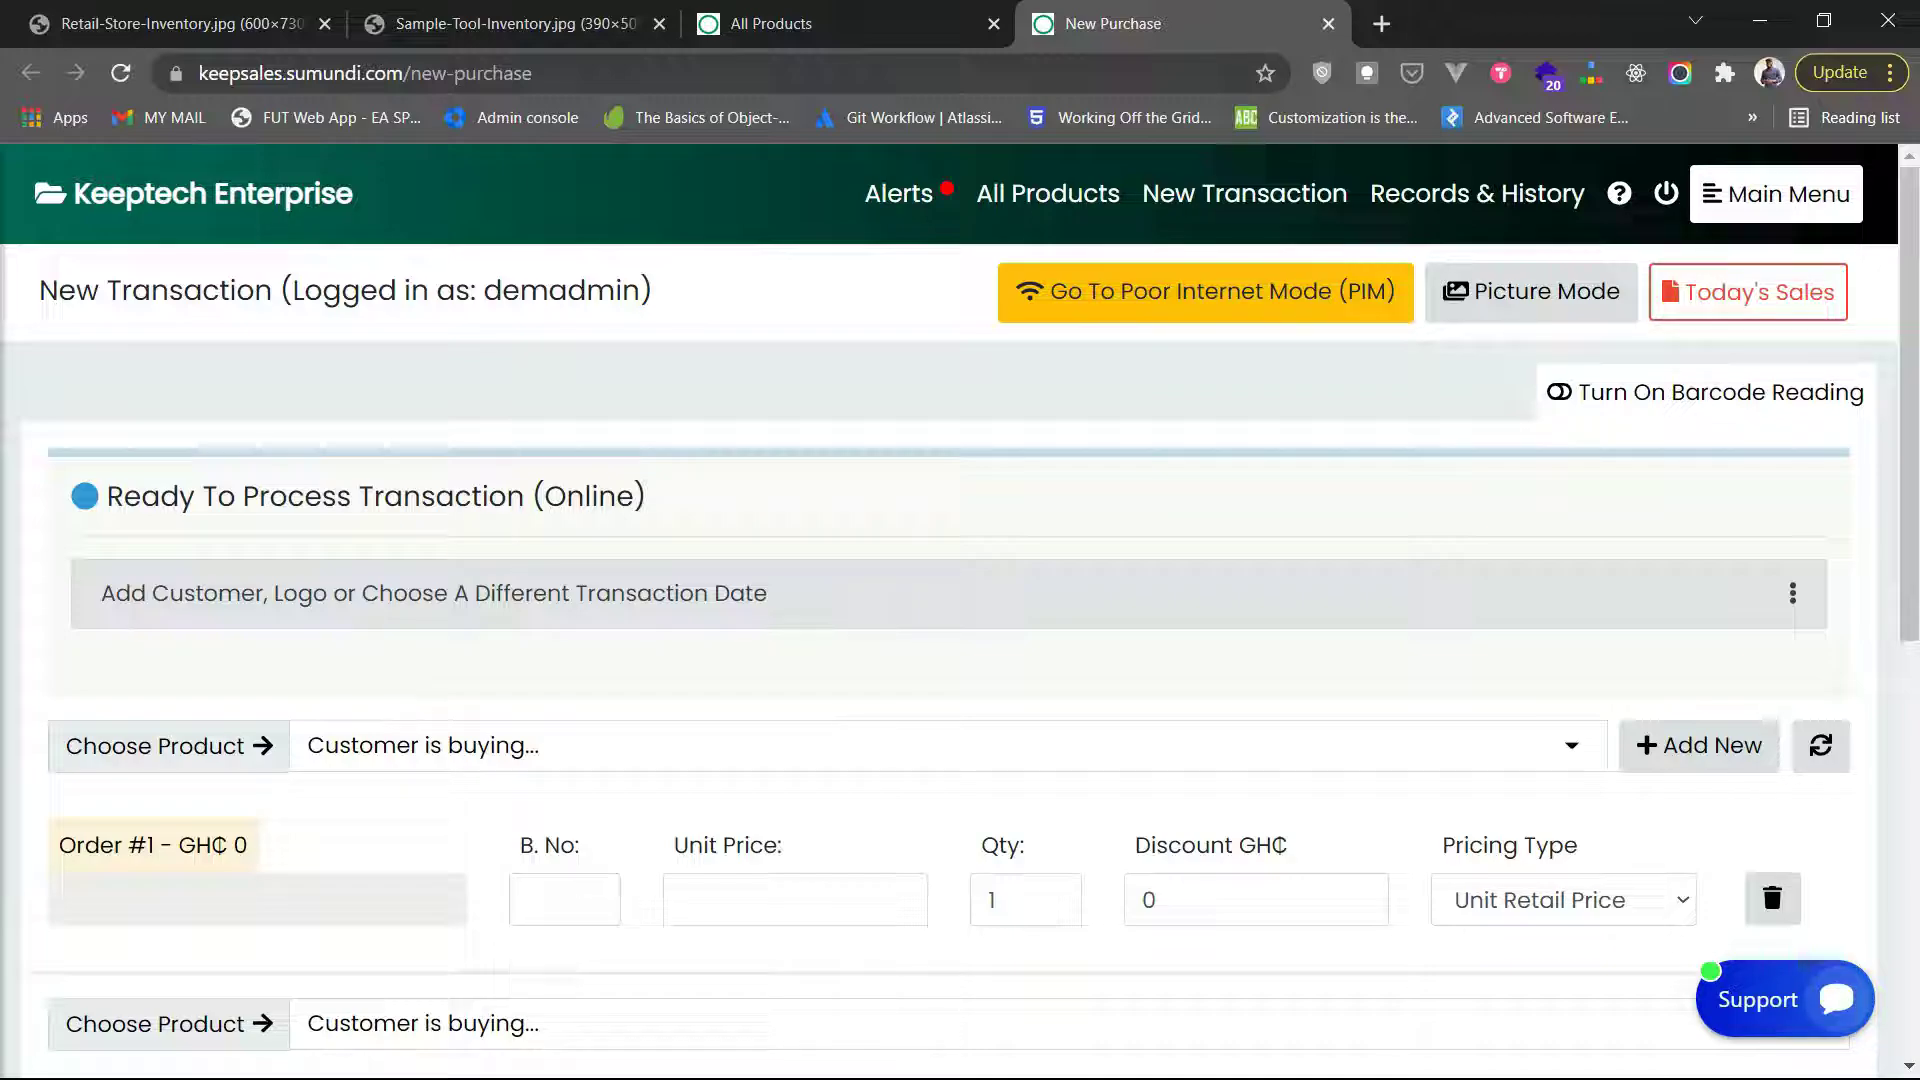
- Refresh the product list and check the remaining quantity of 1 BISSAP X
key("ctrl+shift+Tab")
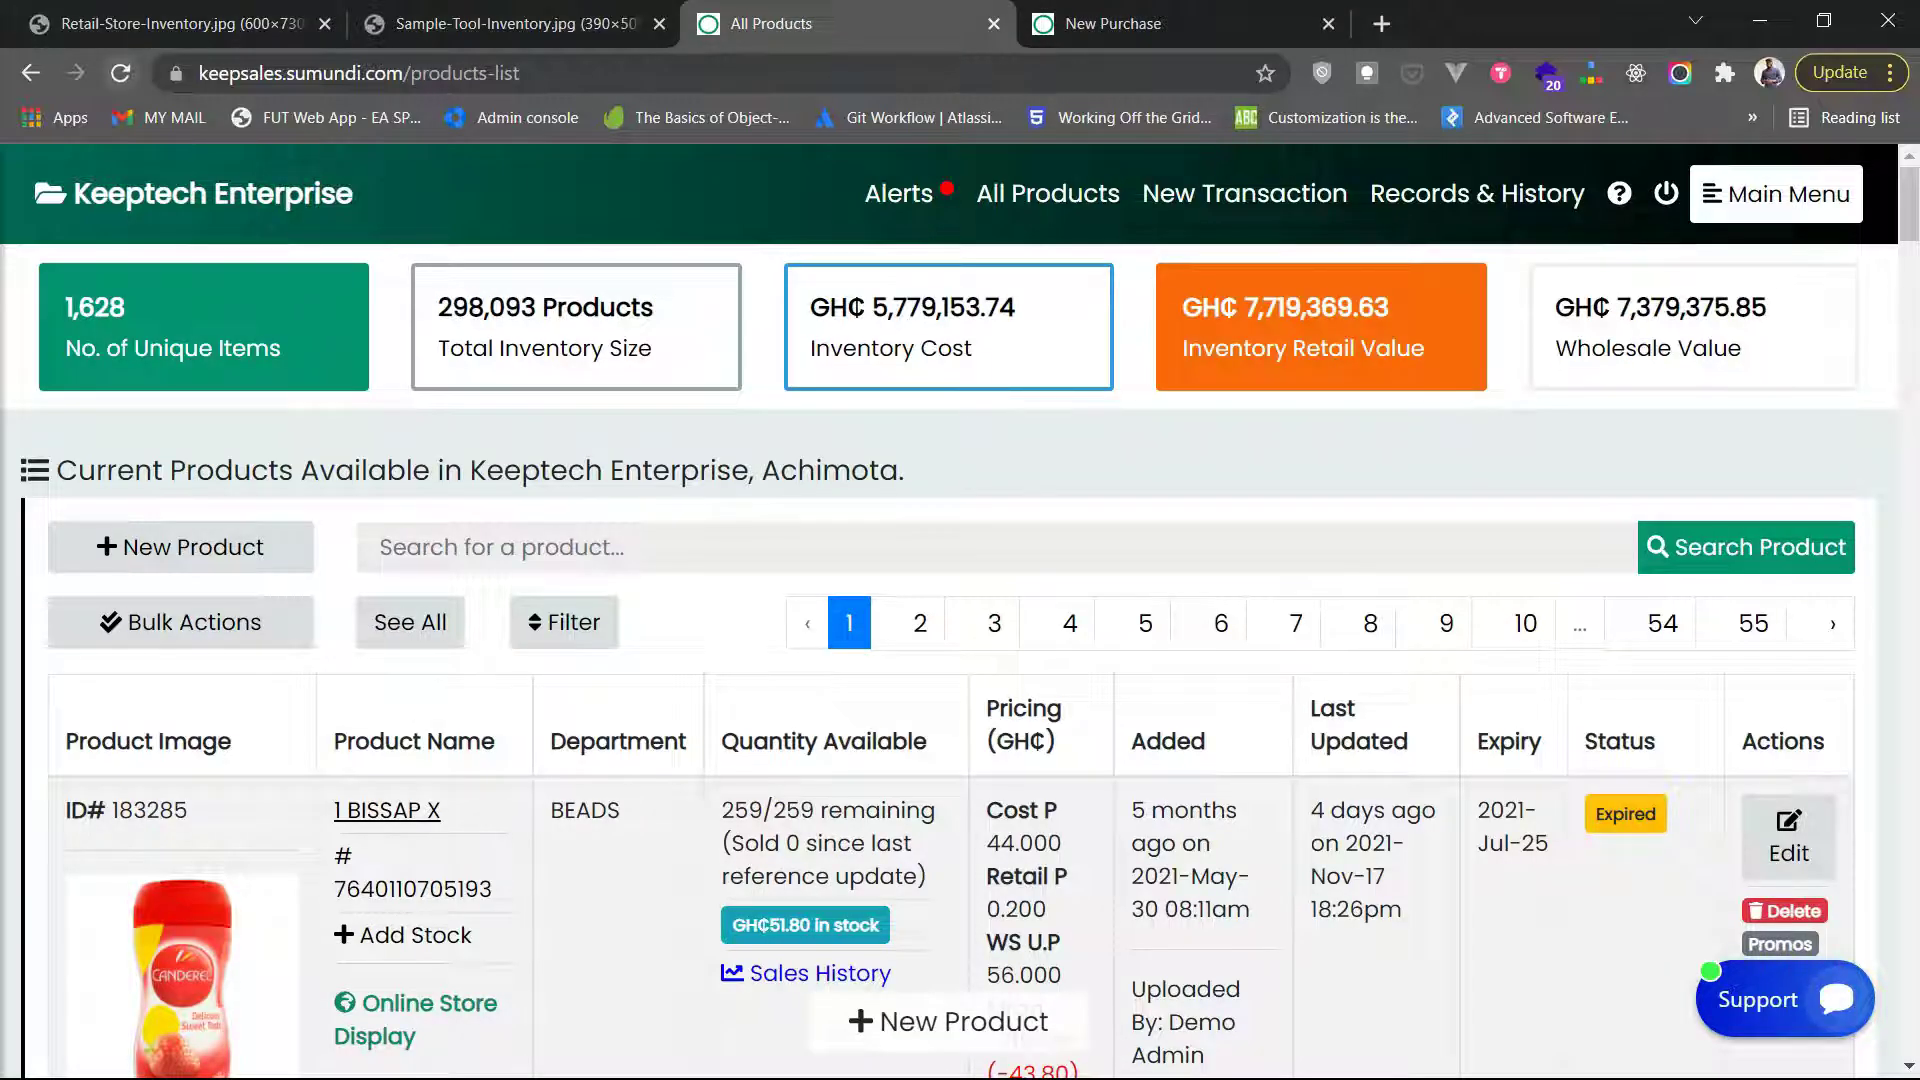
key("F5")
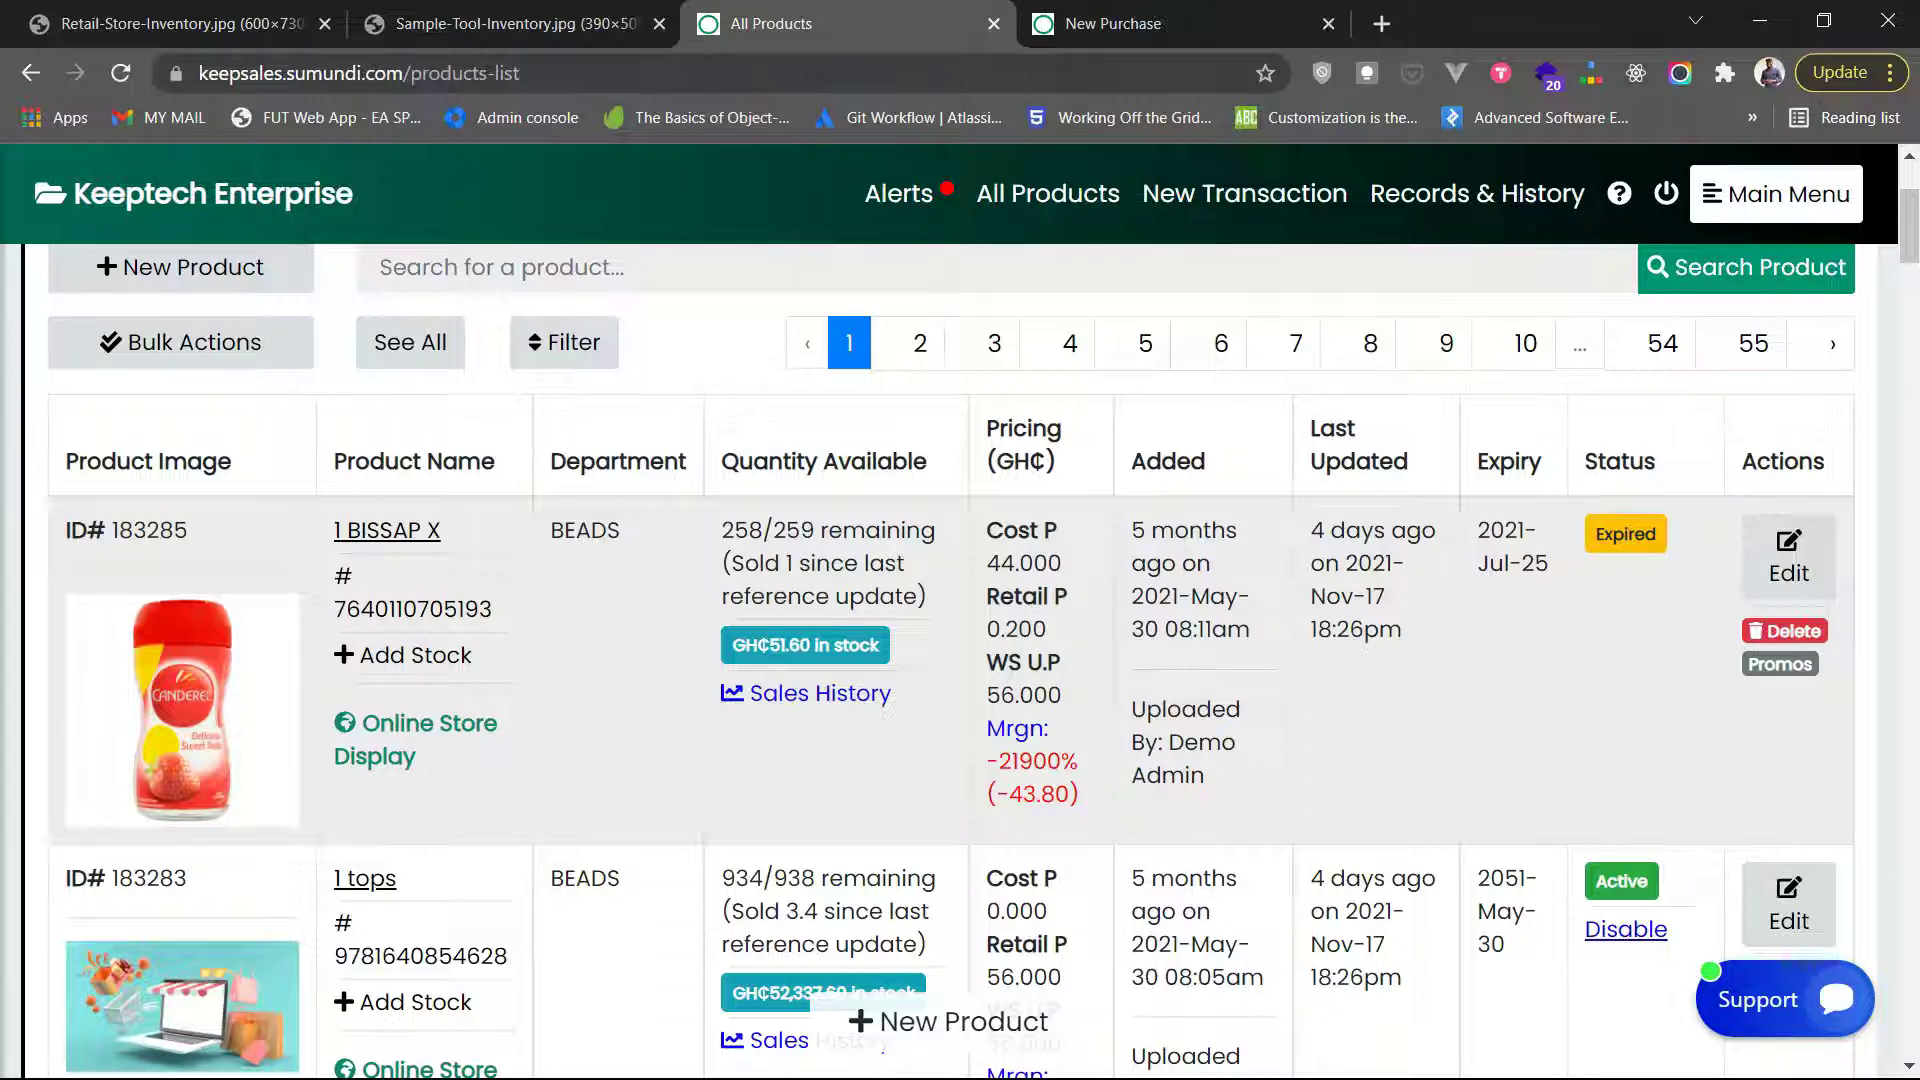
left_click_drag(721, 530, 763, 530)
- Choose 1 BISSAP X as the product for another new transaction
key("ctrl+Tab")
left_click(870, 745)
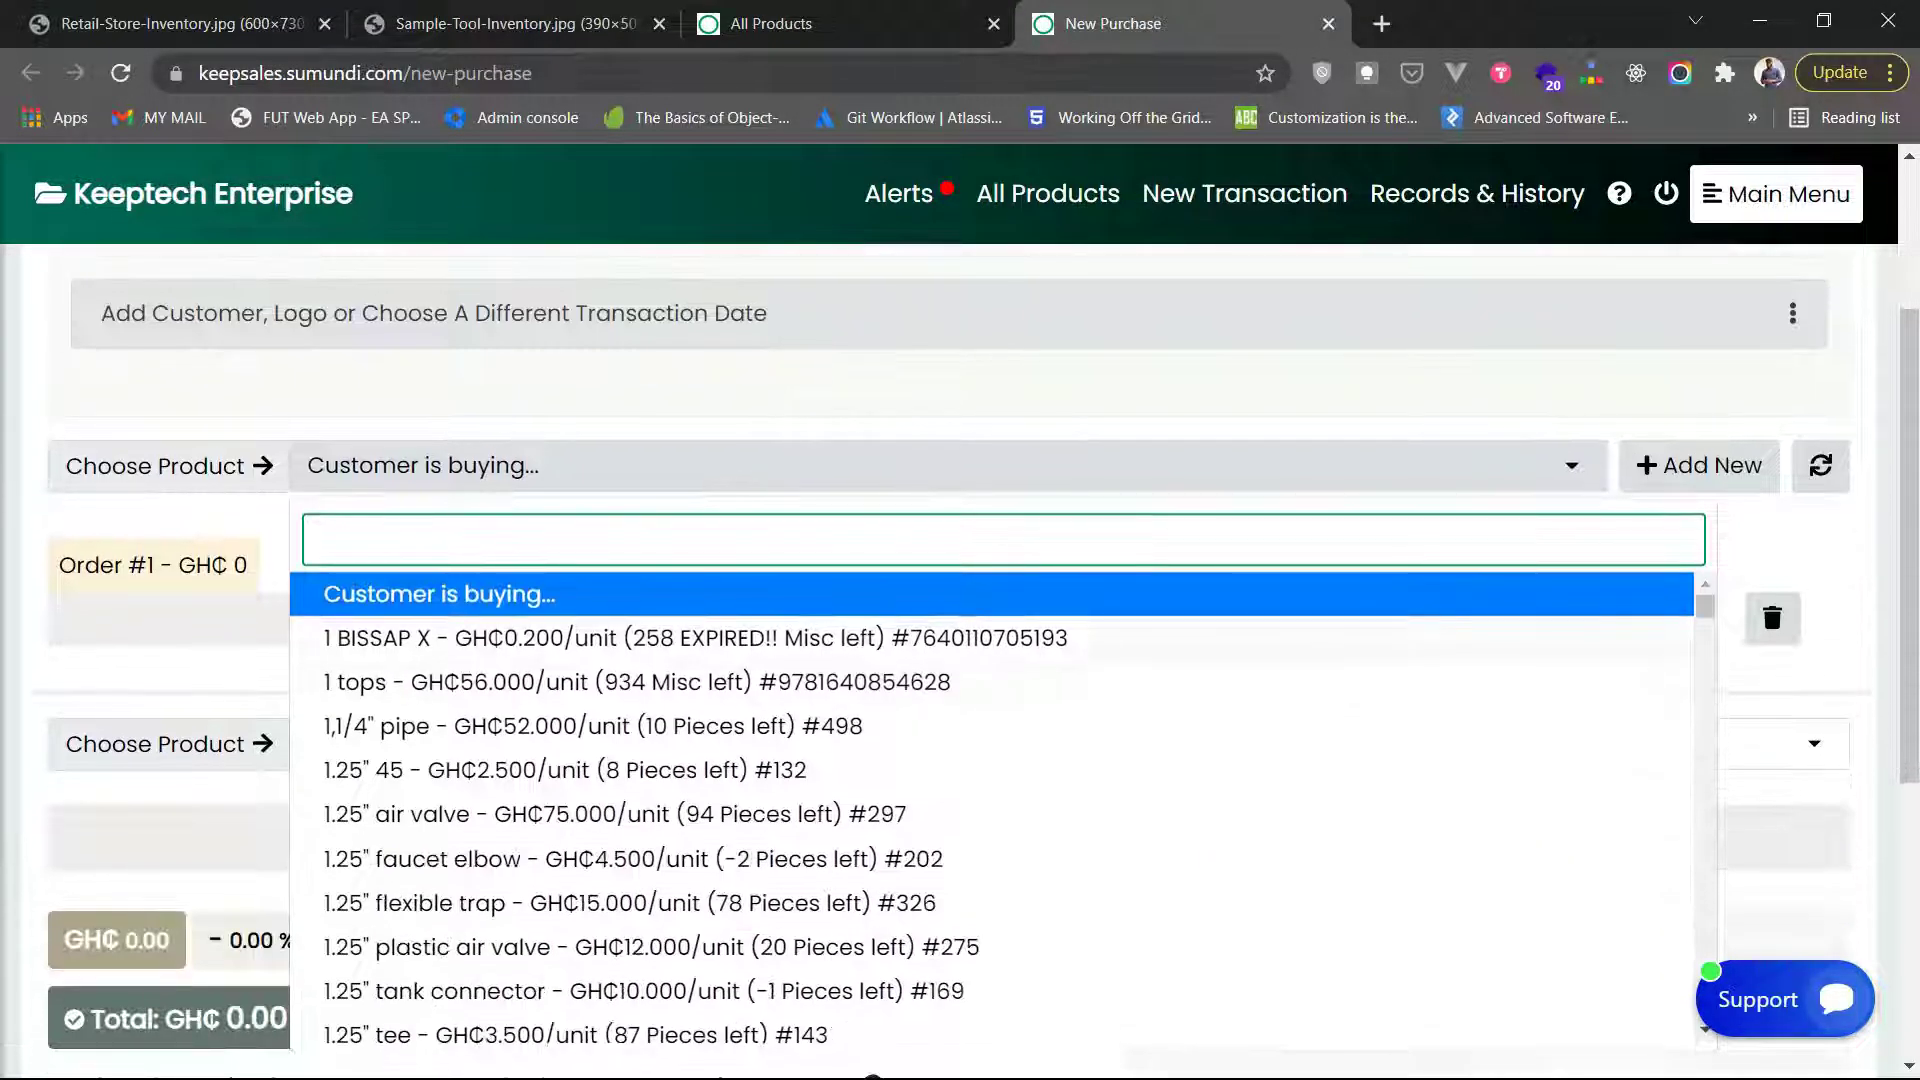
key("Down")
key("Return")
scroll(1440, 725, "up", 5)
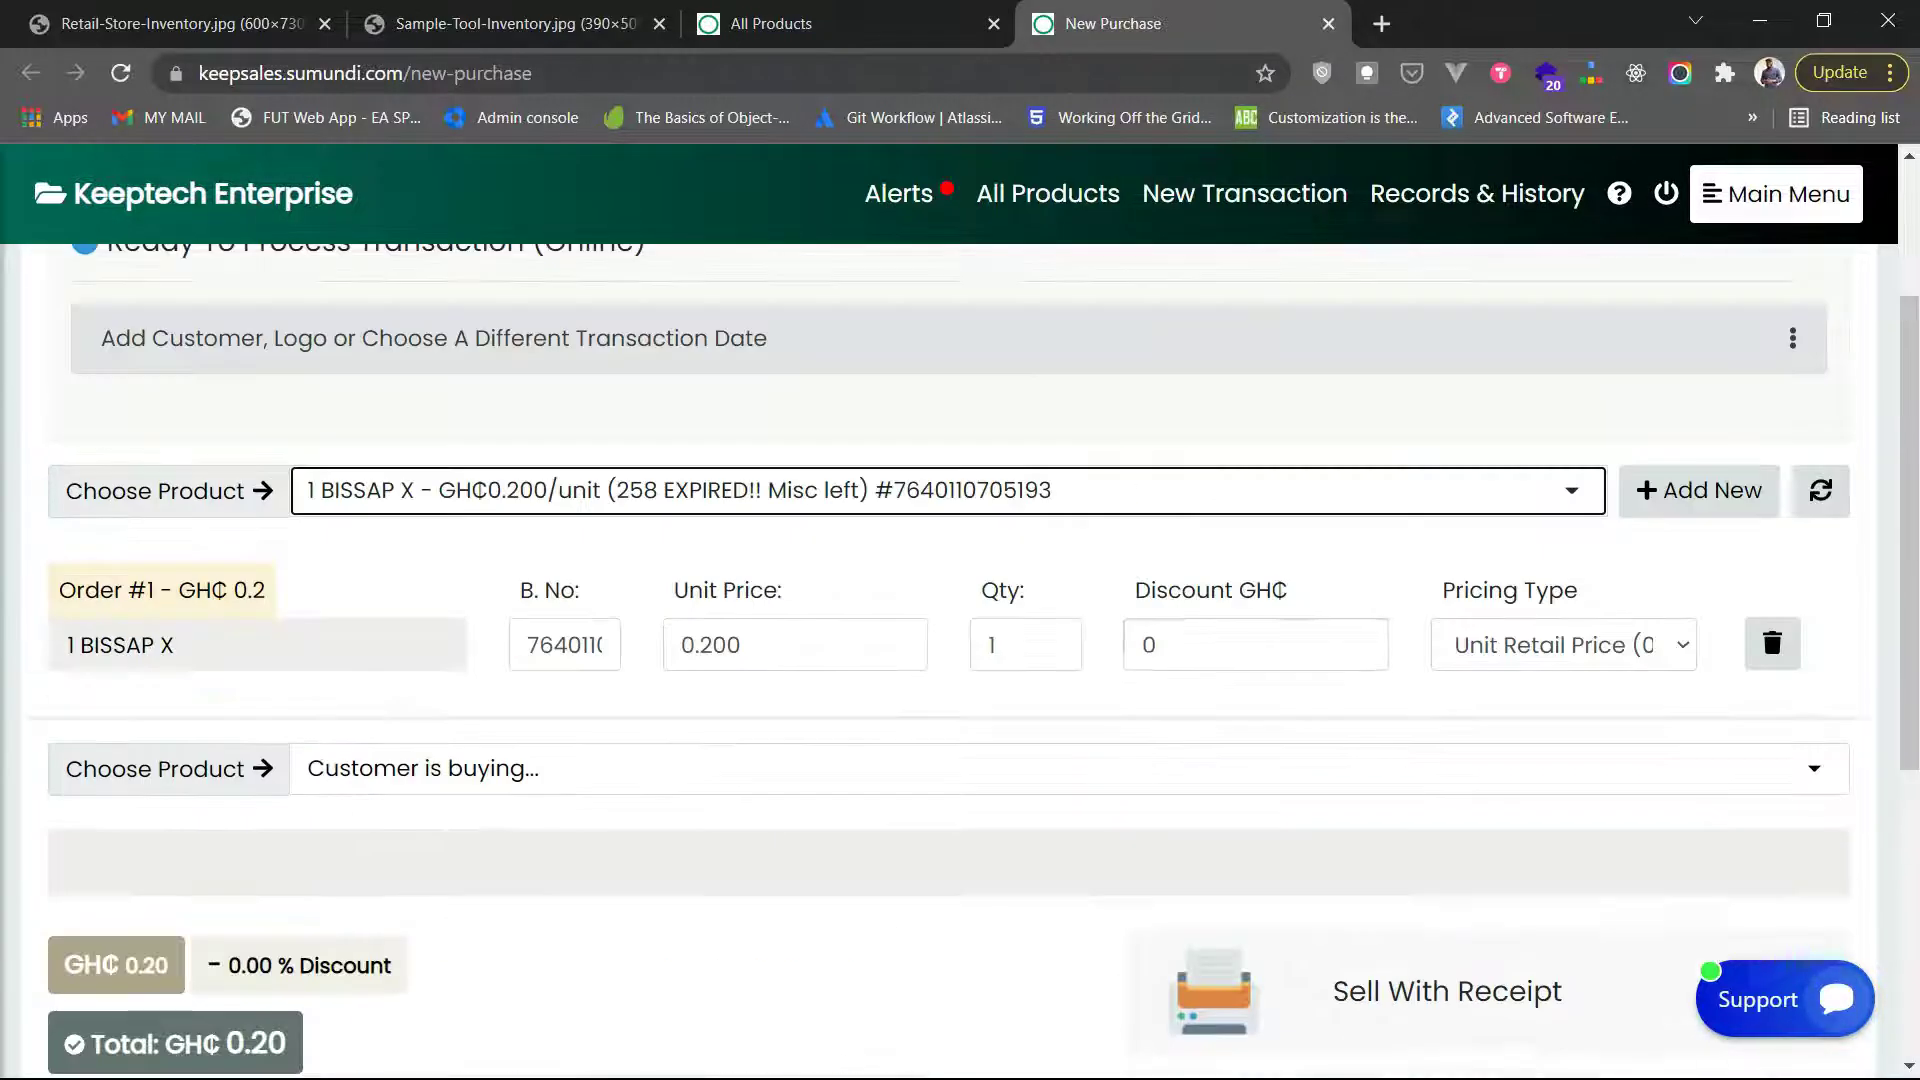
- Set the 1 BISSAP X order quantity to 17 and complete the sale
double_click(995, 645)
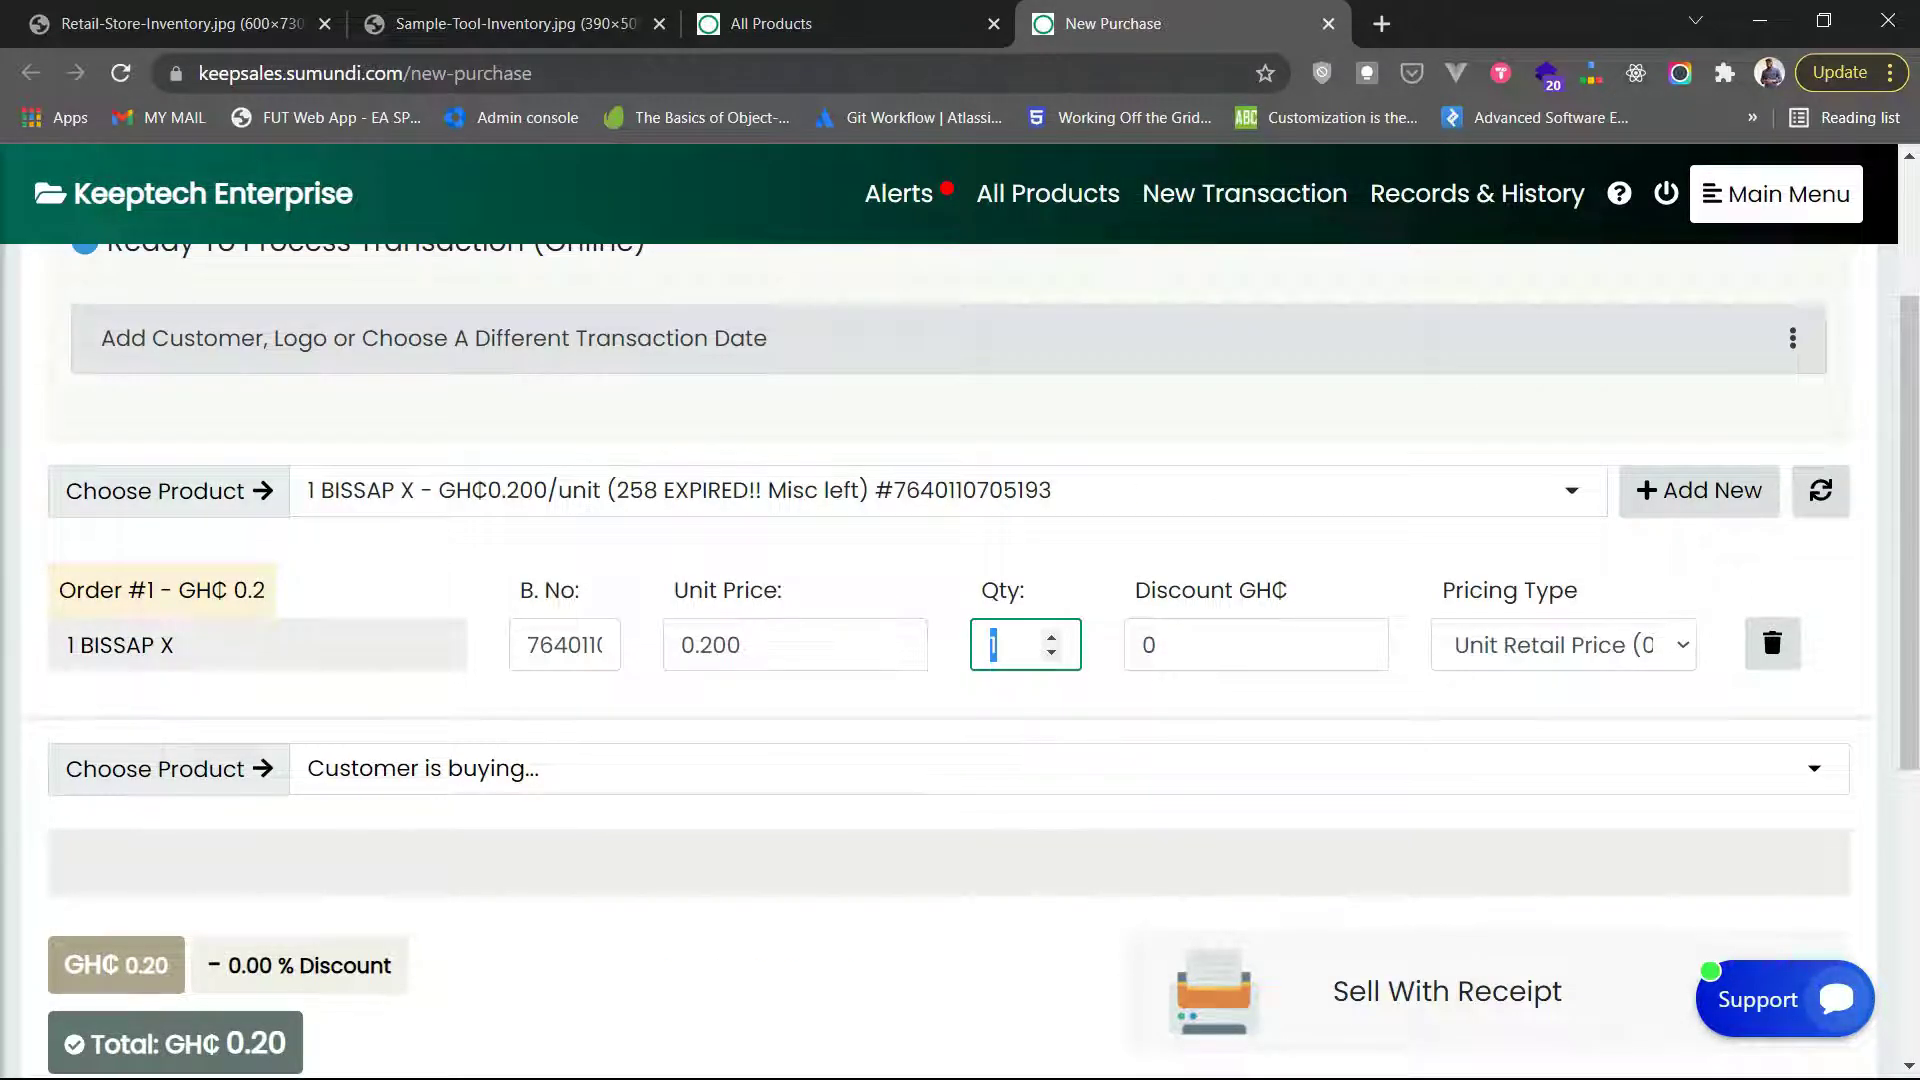
type("17")
key("Return")
left_click(1470, 722)
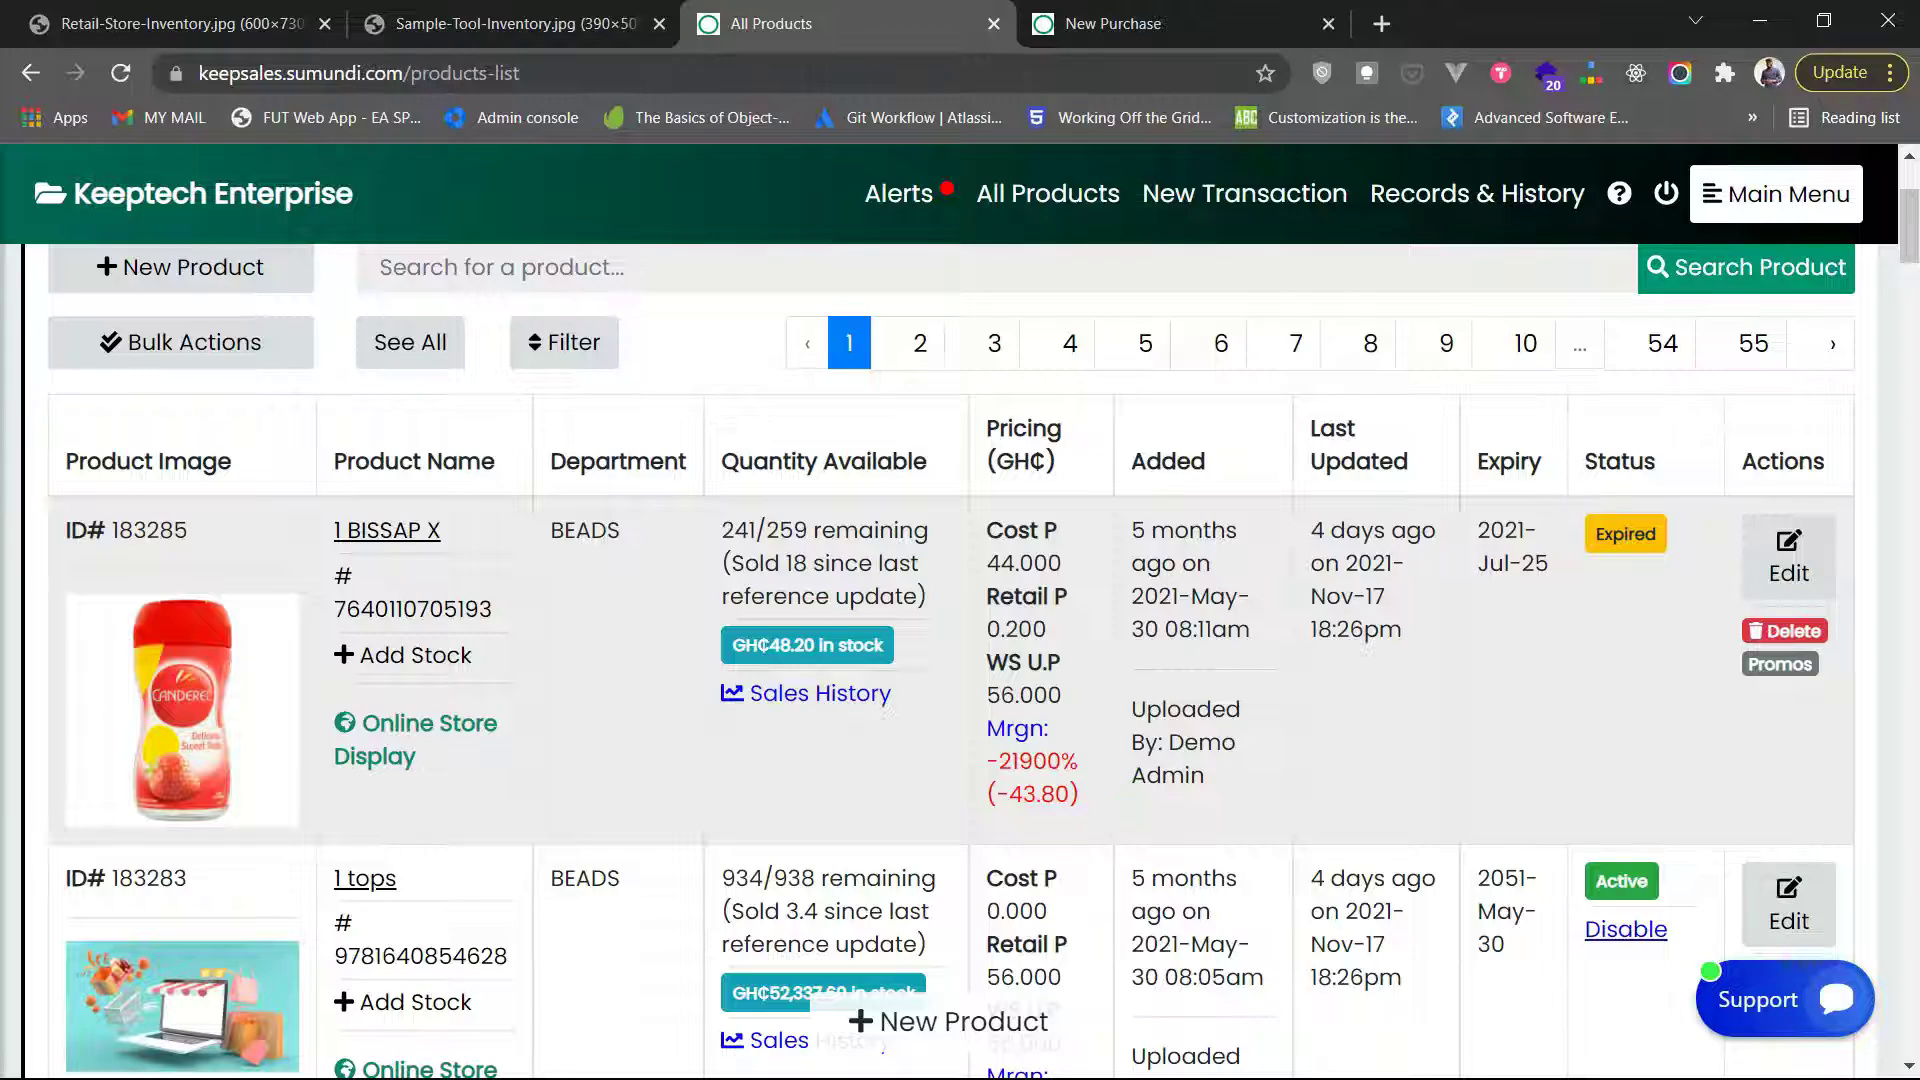
- Review the updated inventory totals and 1 BISSAP X stock in the product list, comparing them with the retail inventory sheet
scroll(1365, 648, "up", 3)
scroll(1365, 648, "down", 3)
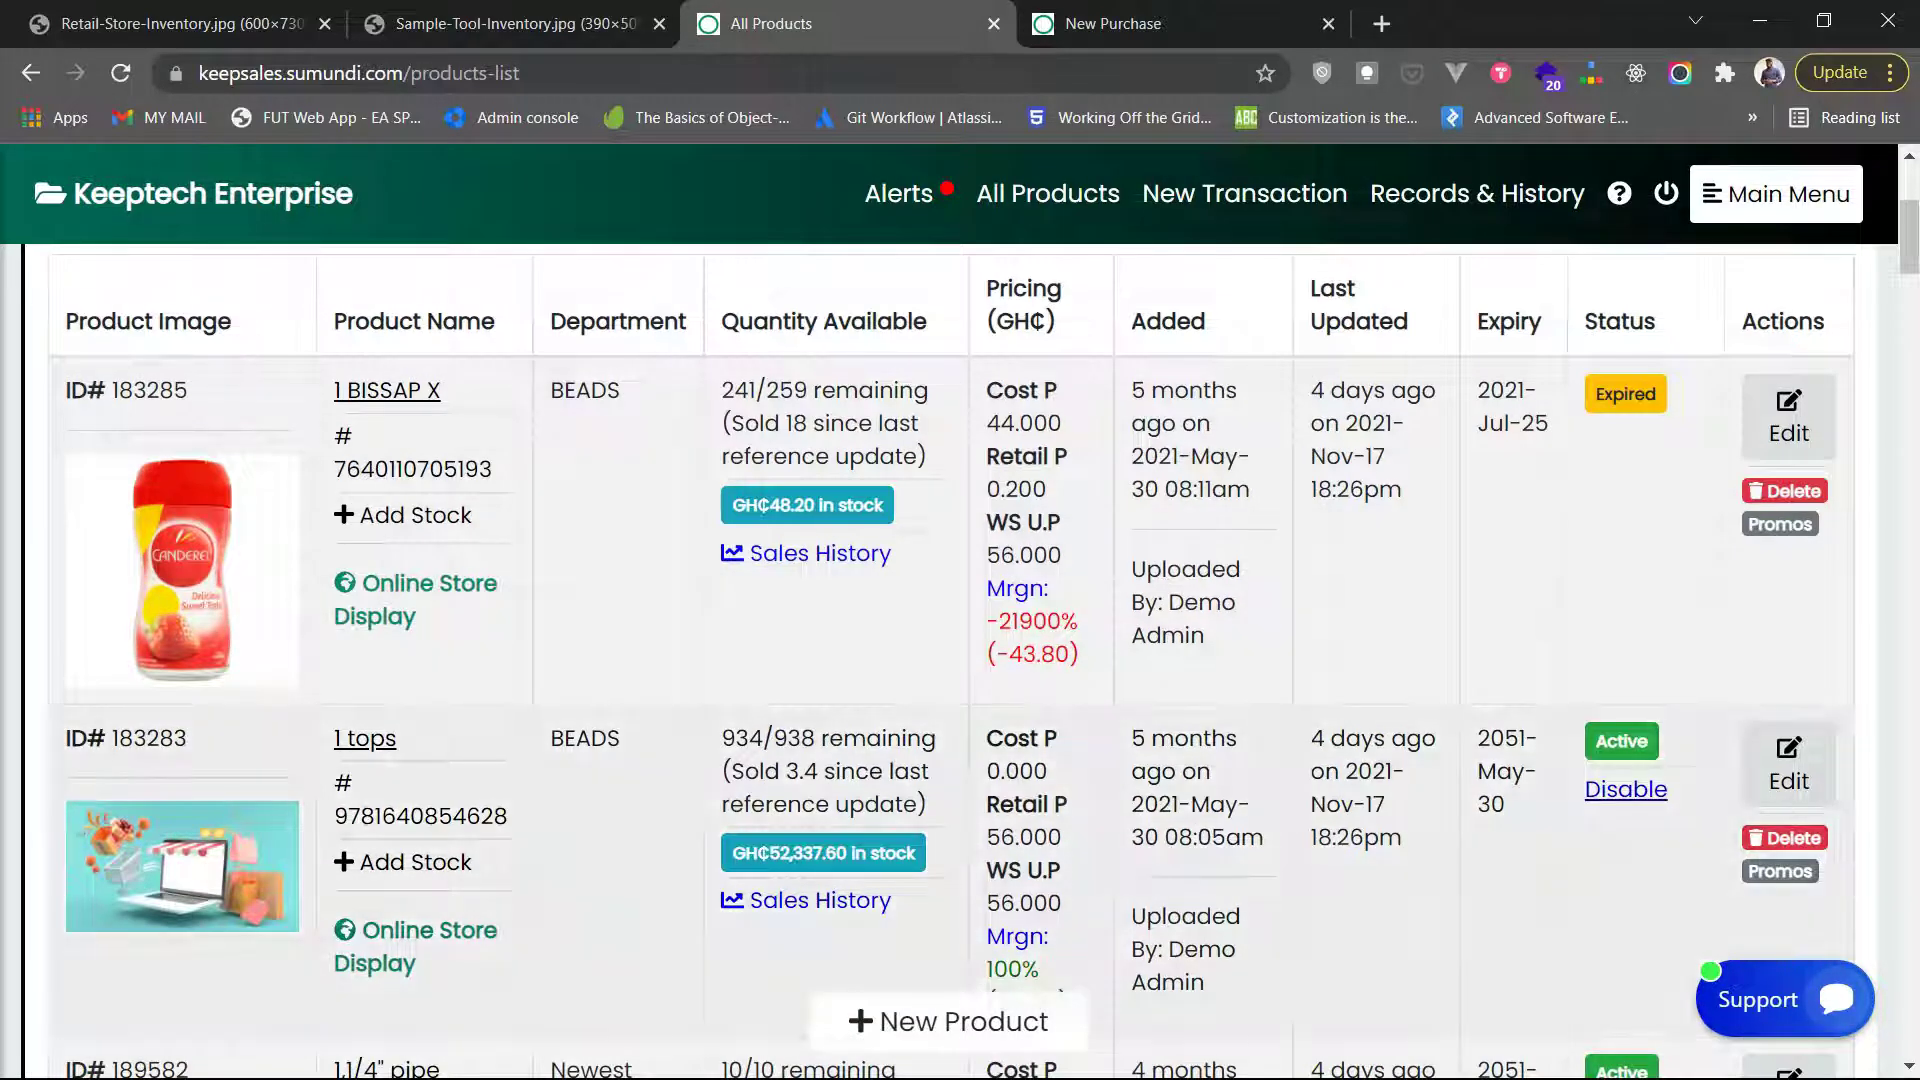
scroll(1365, 648, "up", 3)
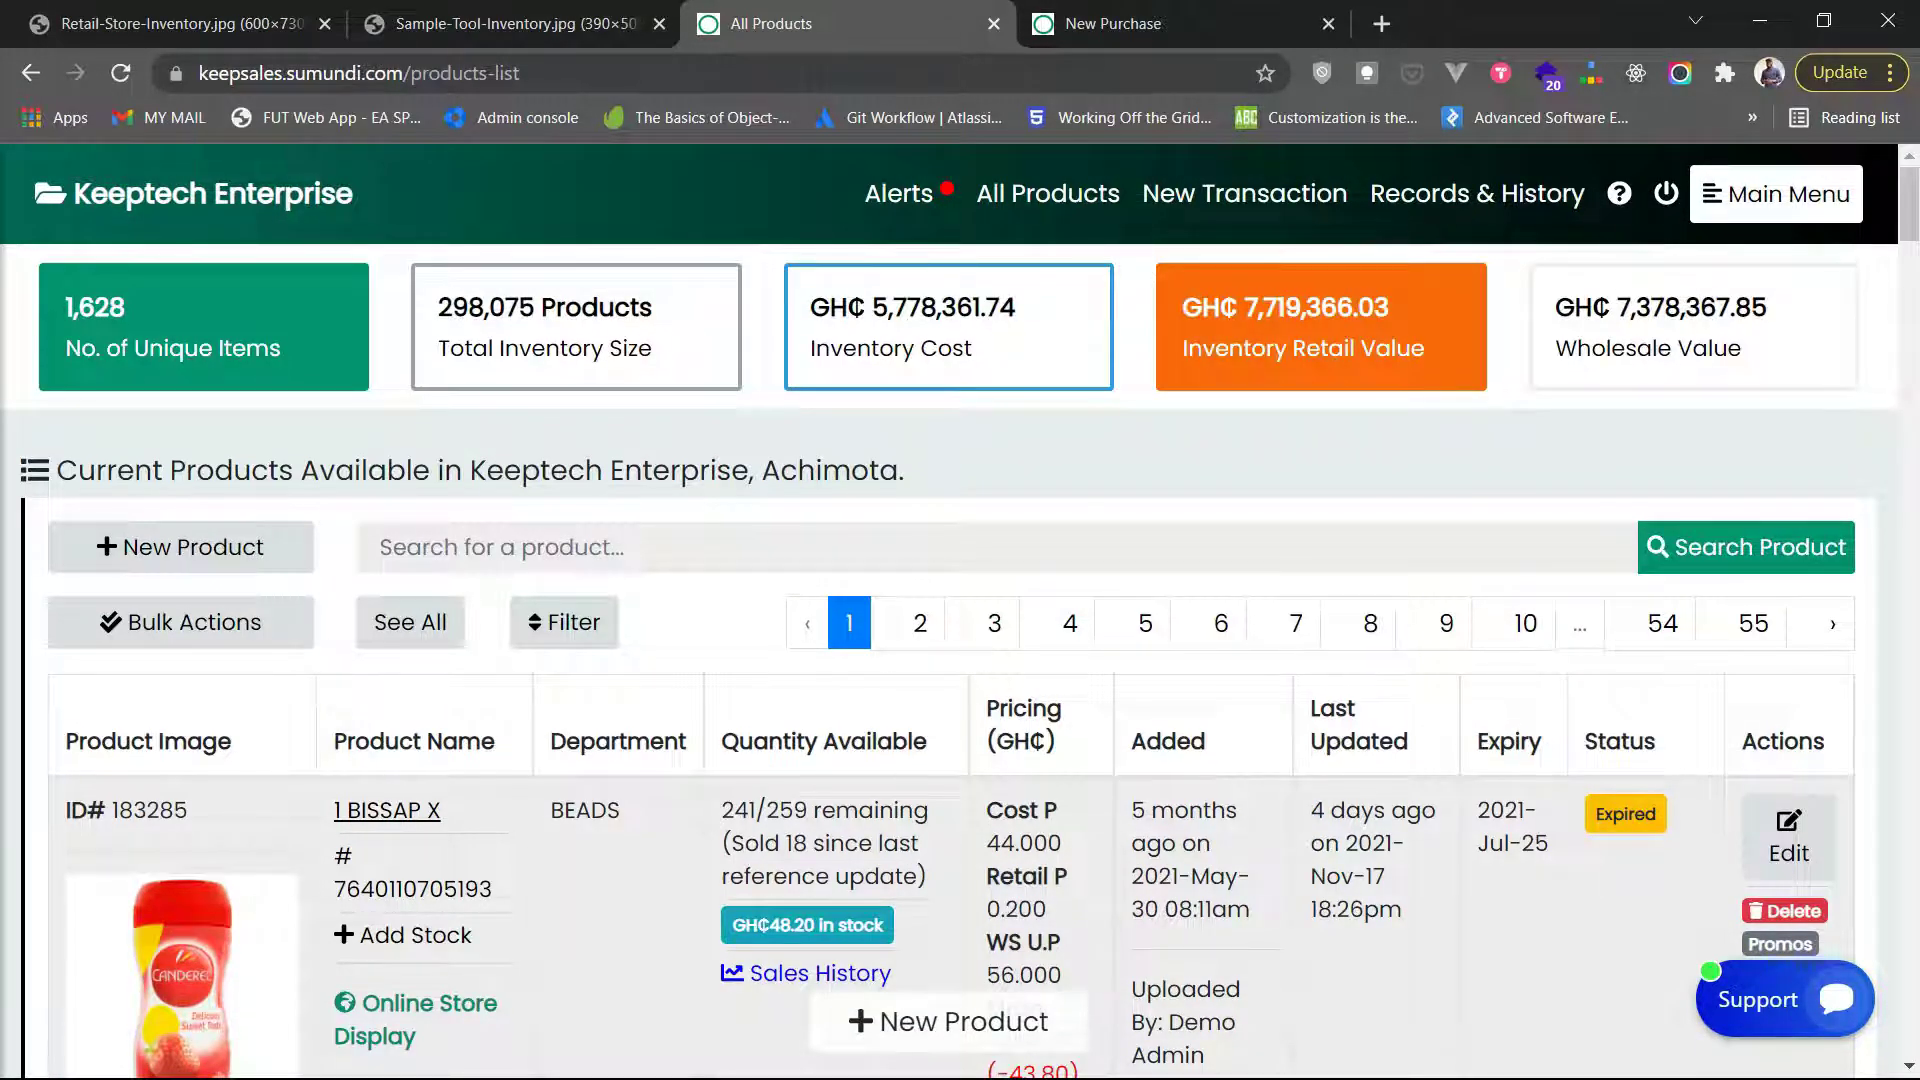
scroll(960, 660, "down", 2)
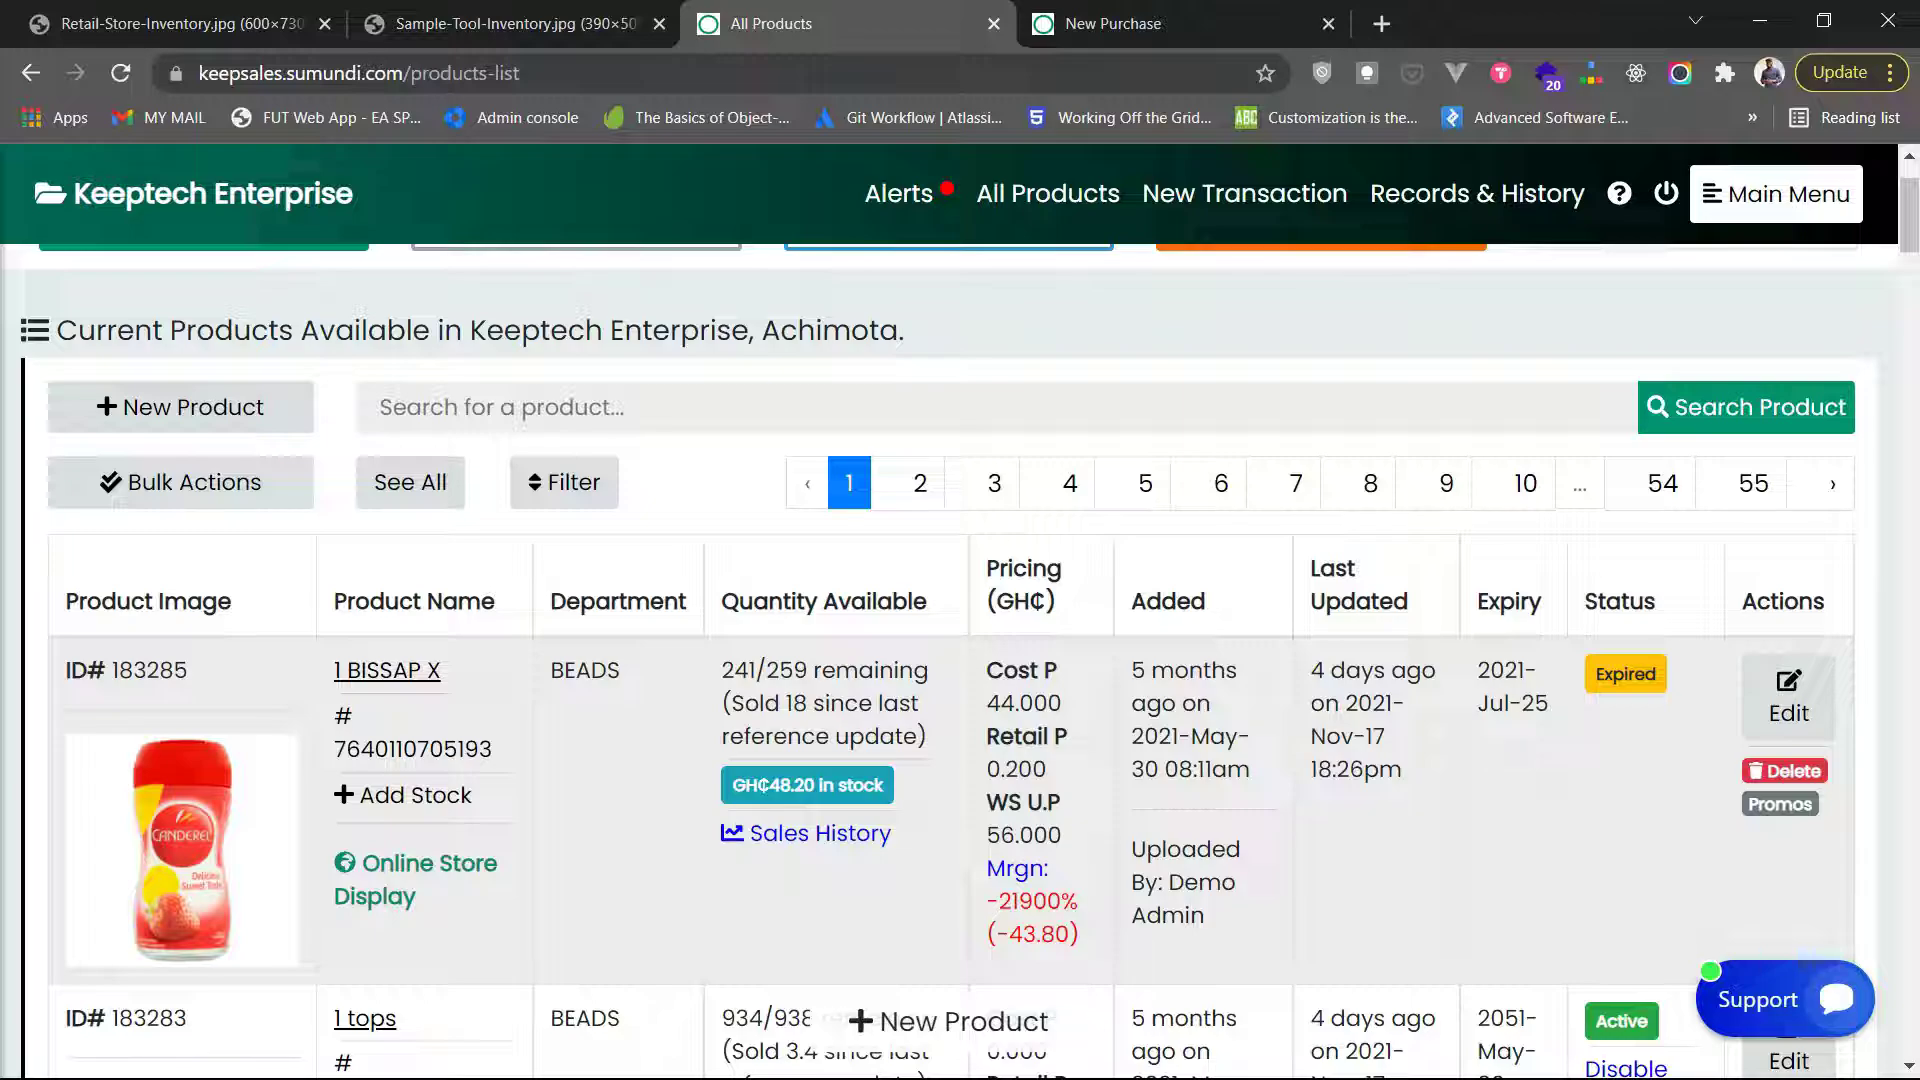
scroll(960, 620, "up", 2)
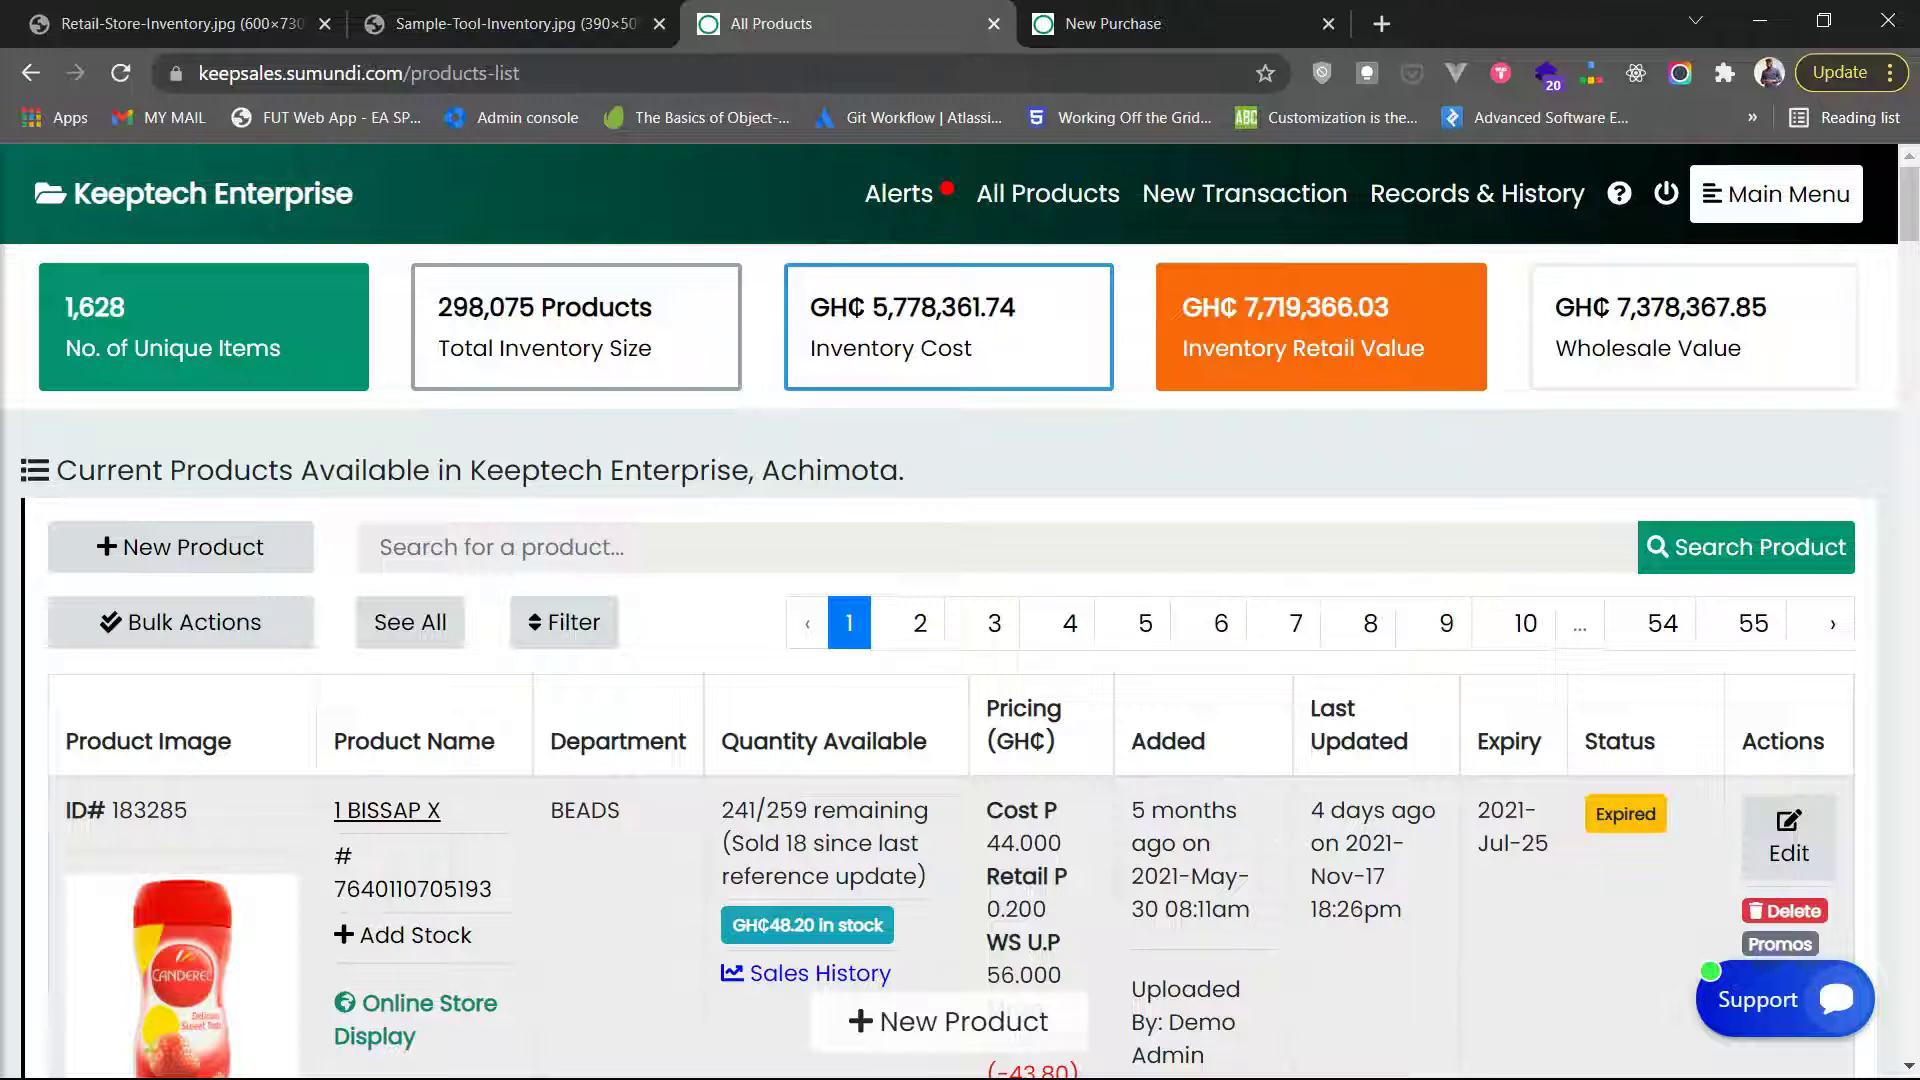
scroll(1220, 622, "down", 3)
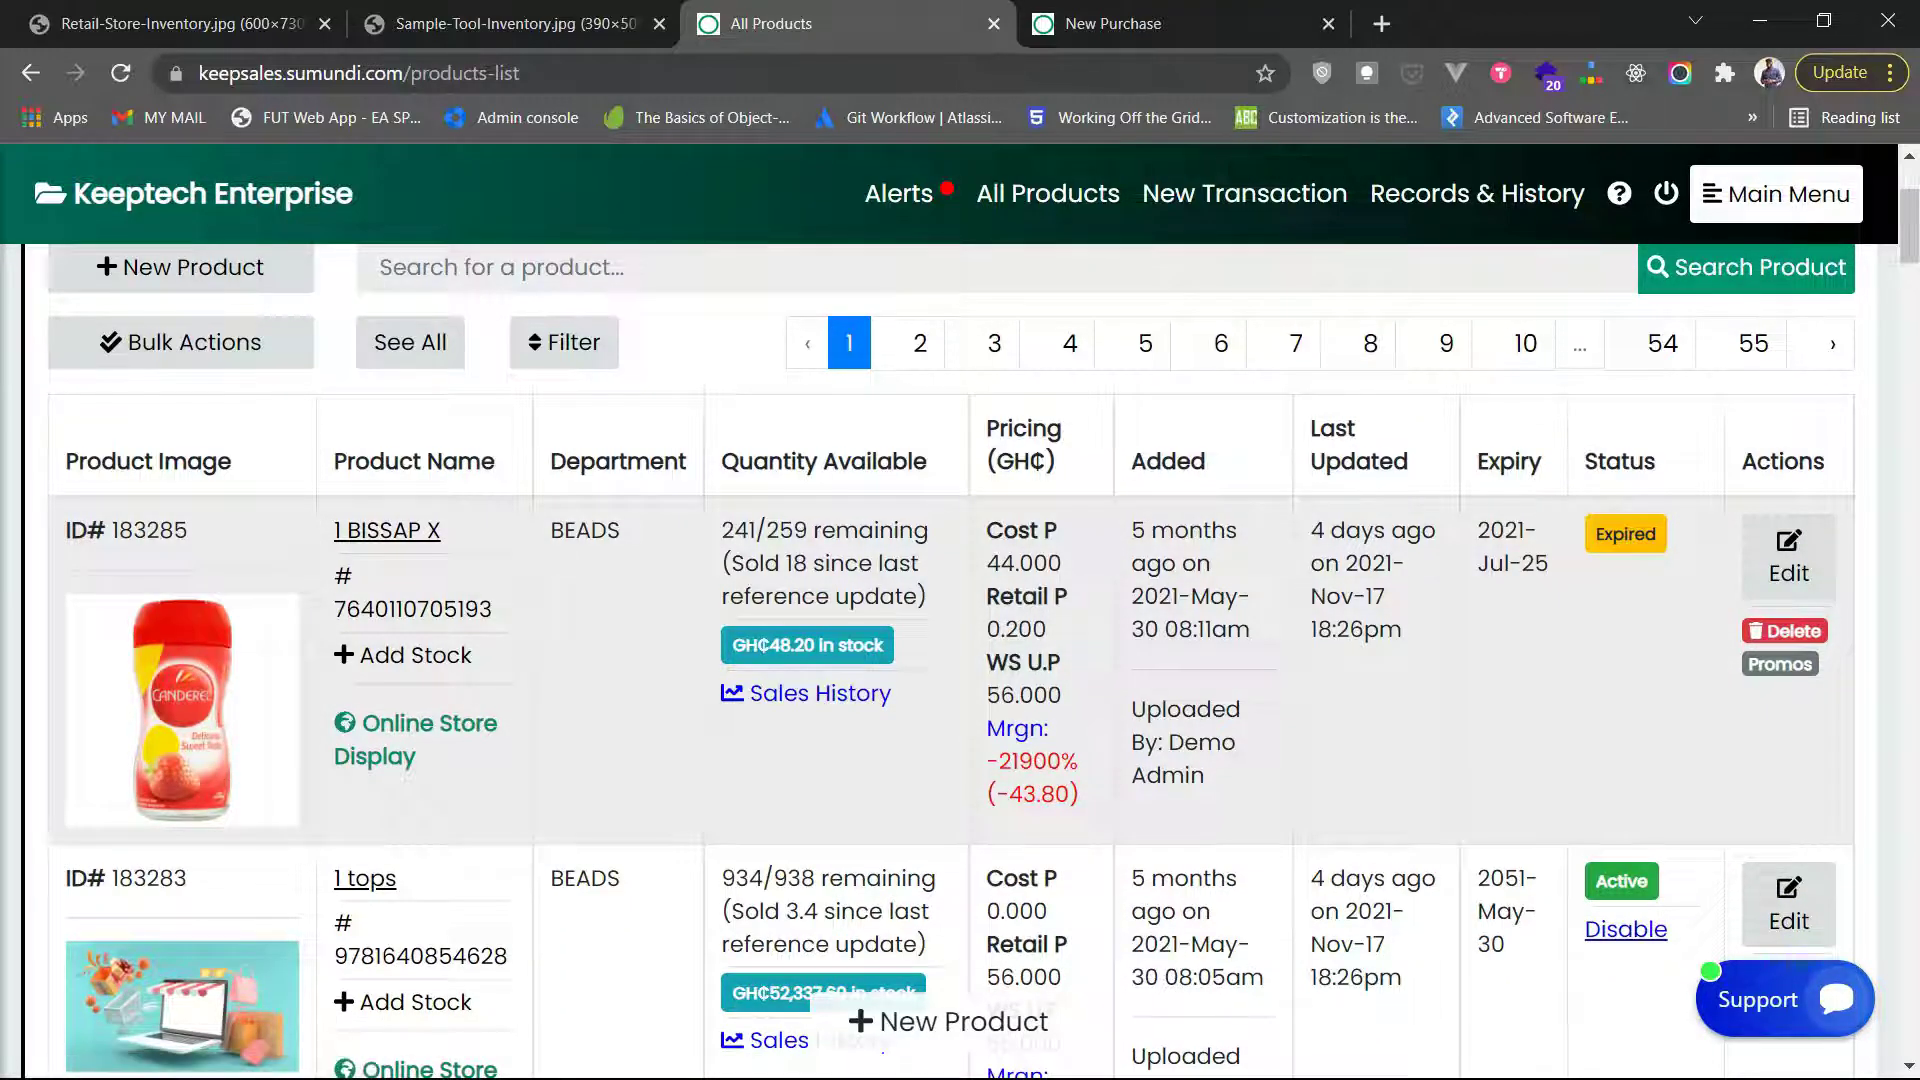
scroll(960, 620, "up", 3)
scroll(960, 620, "down", 3)
scroll(959, 660, "up", 2)
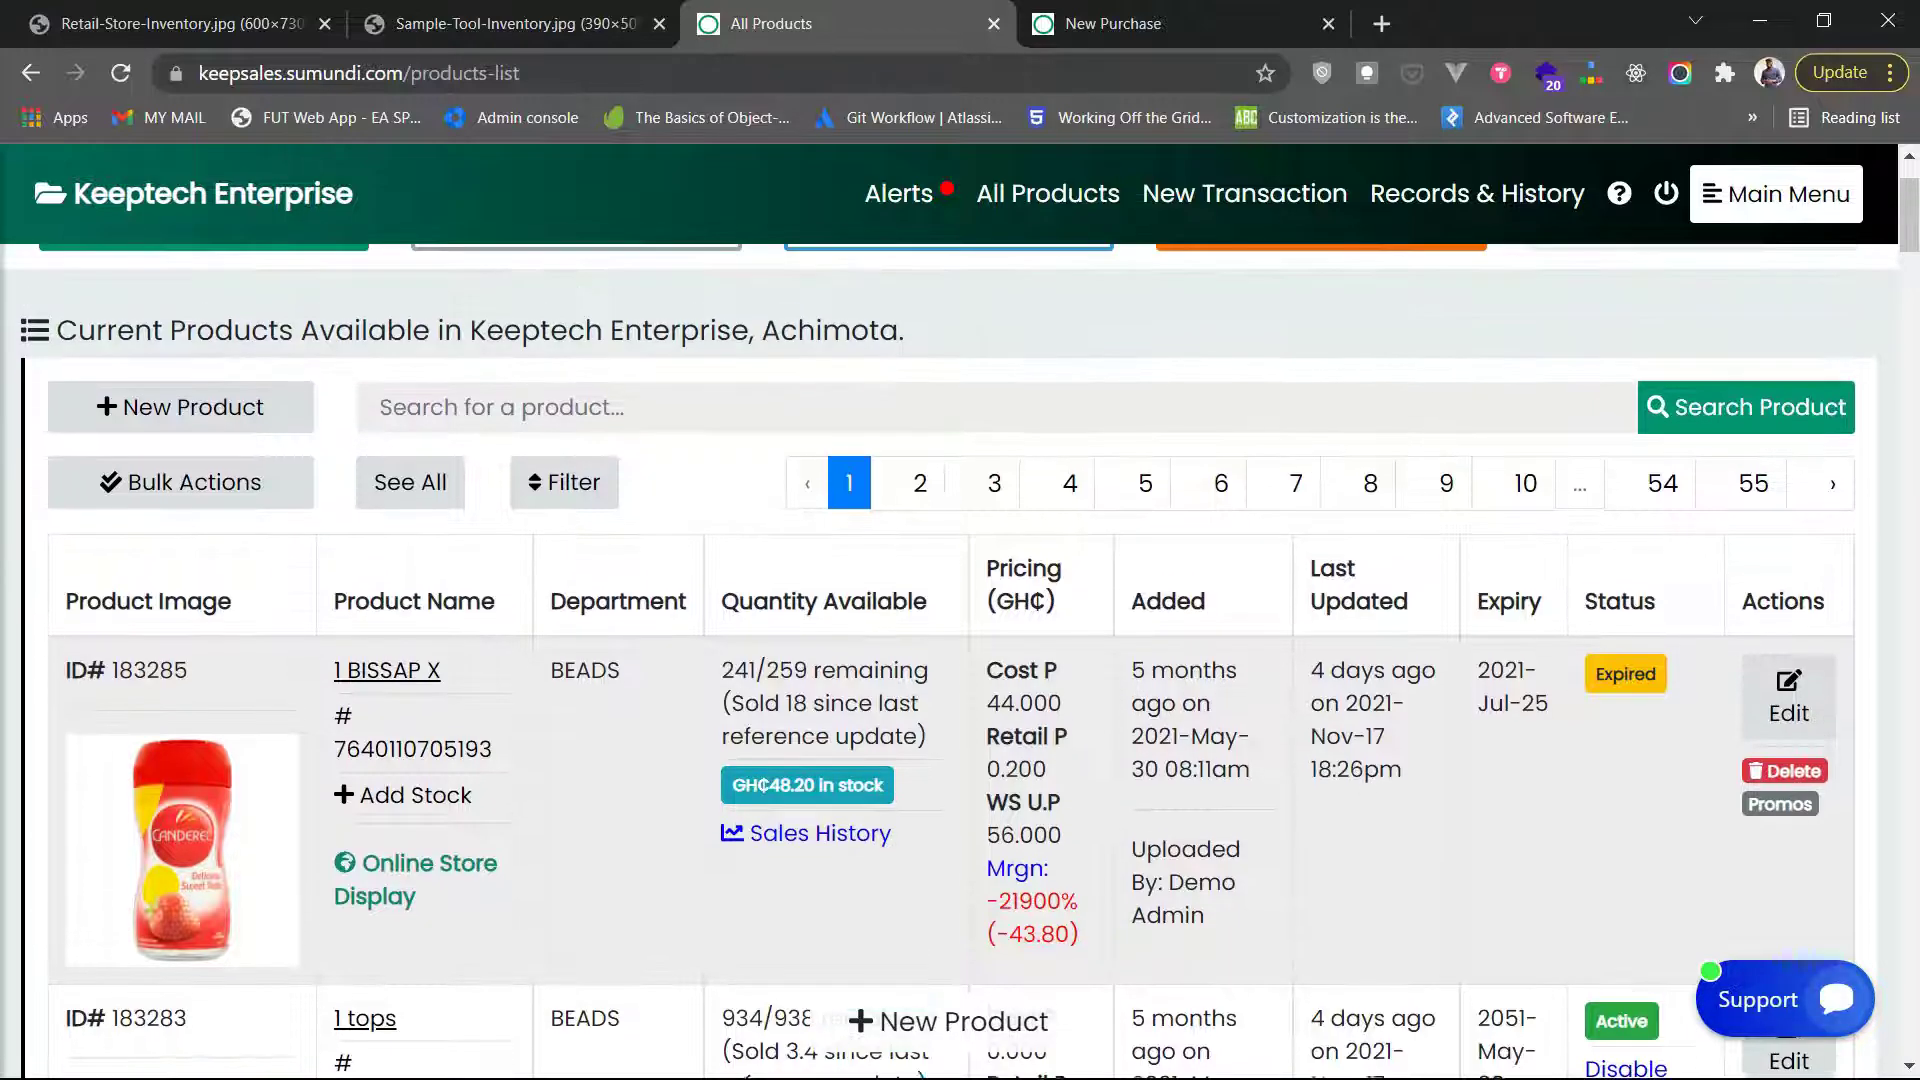
scroll(960, 660, "down", 5)
scroll(960, 660, "up", 6)
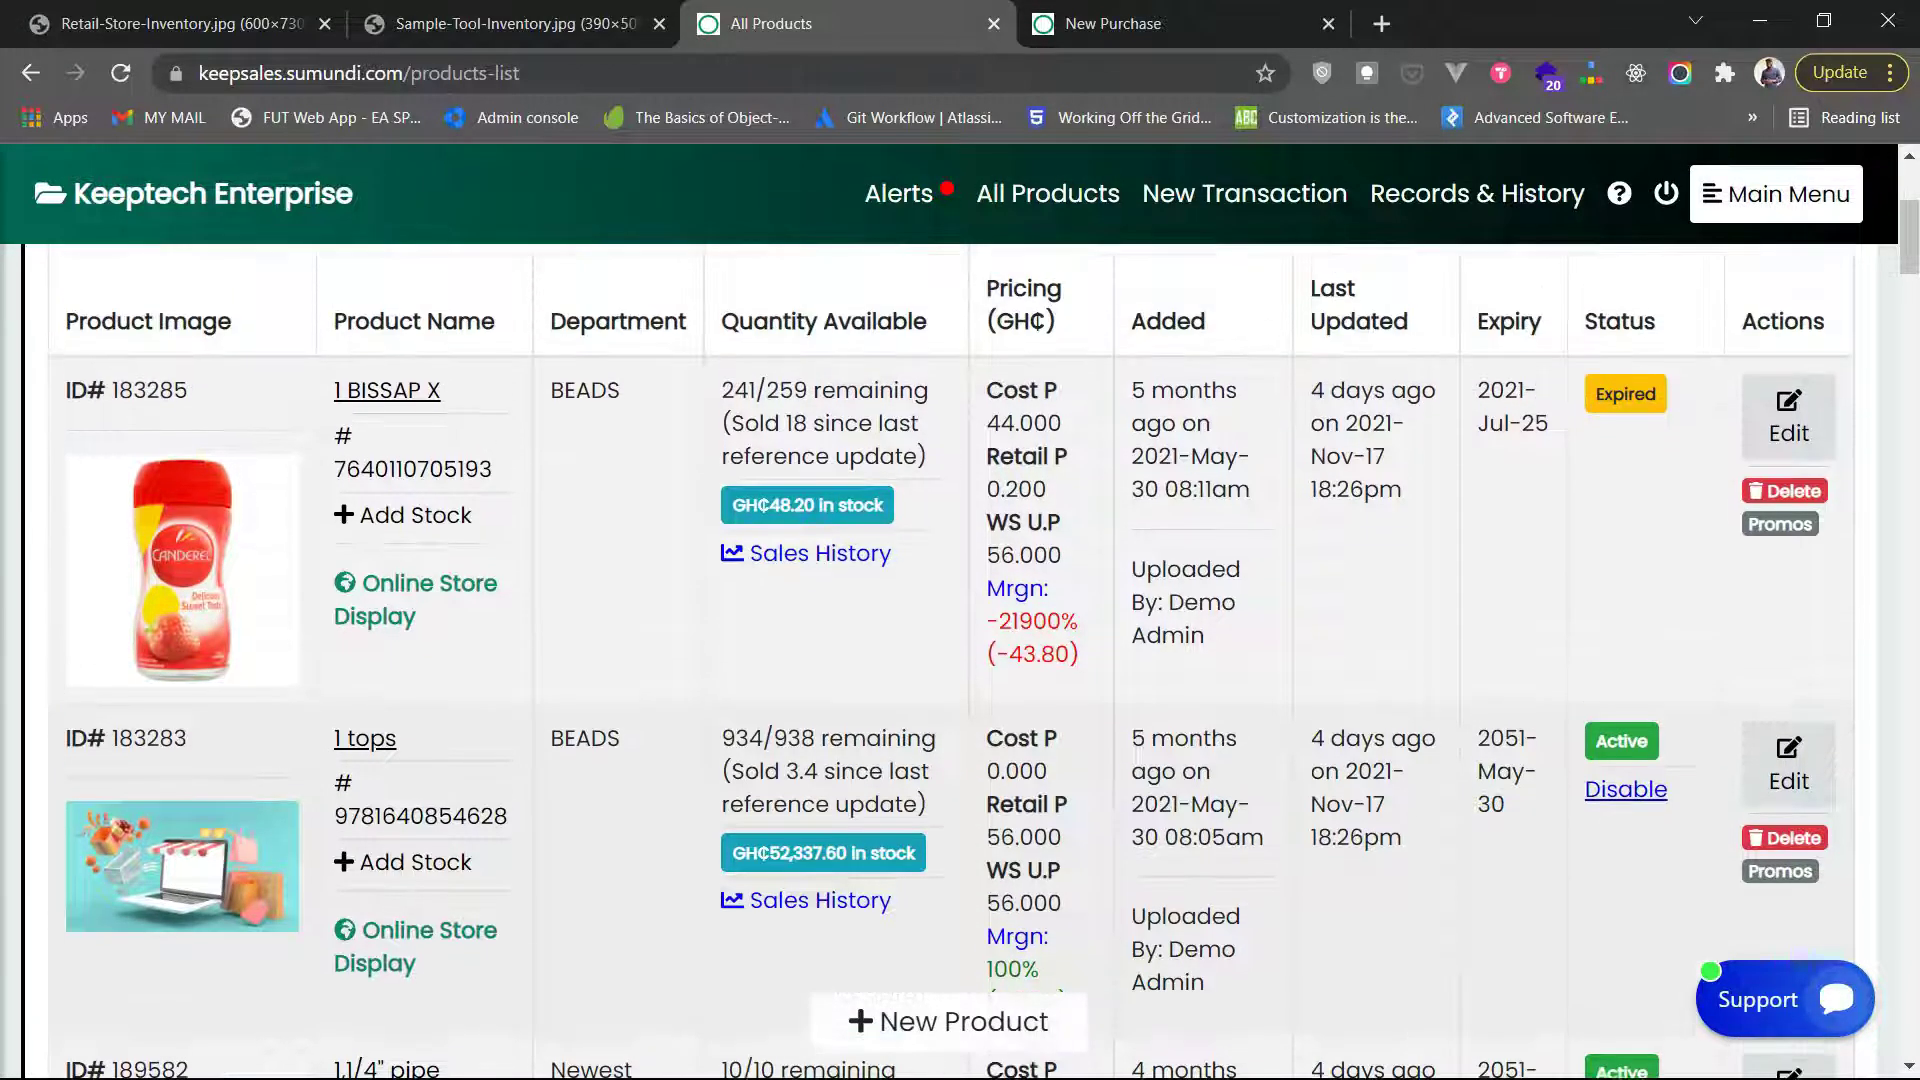
scroll(960, 660, "down", 3)
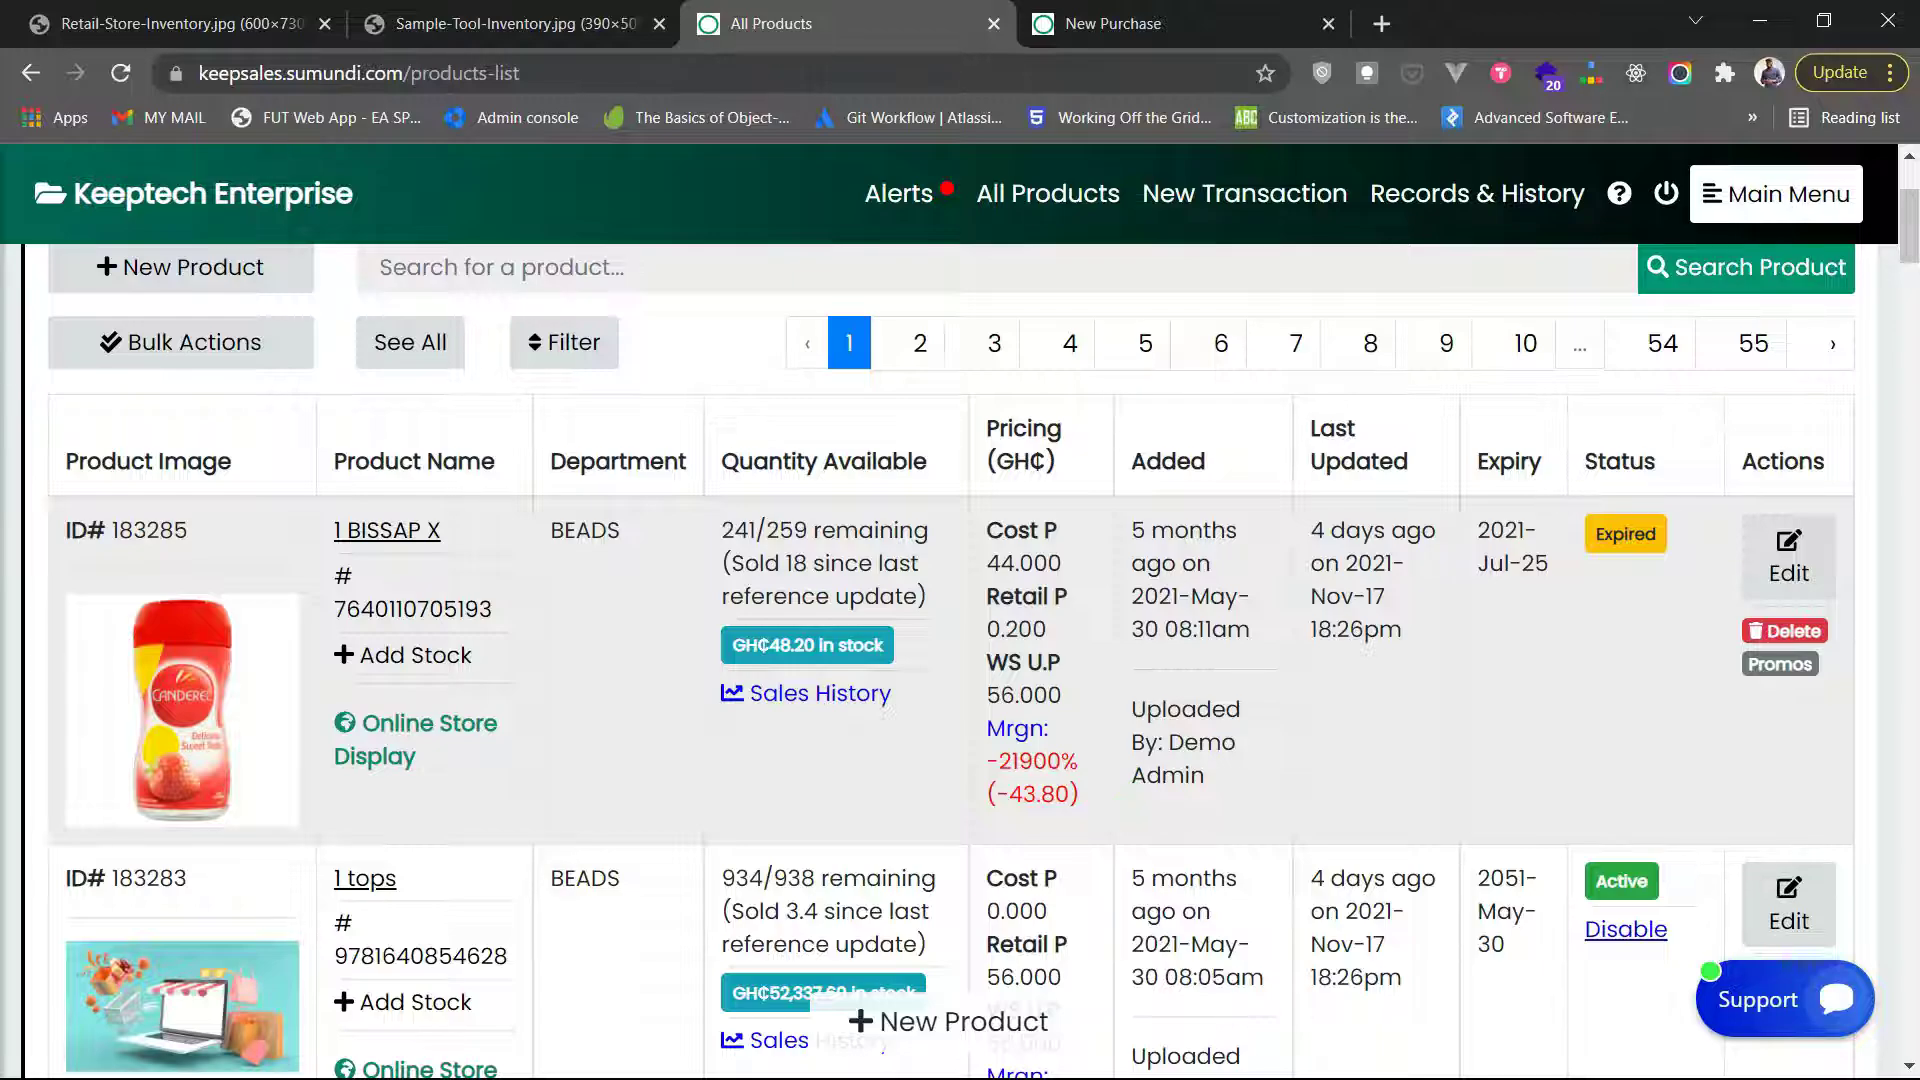
scroll(950, 700, "up", 1)
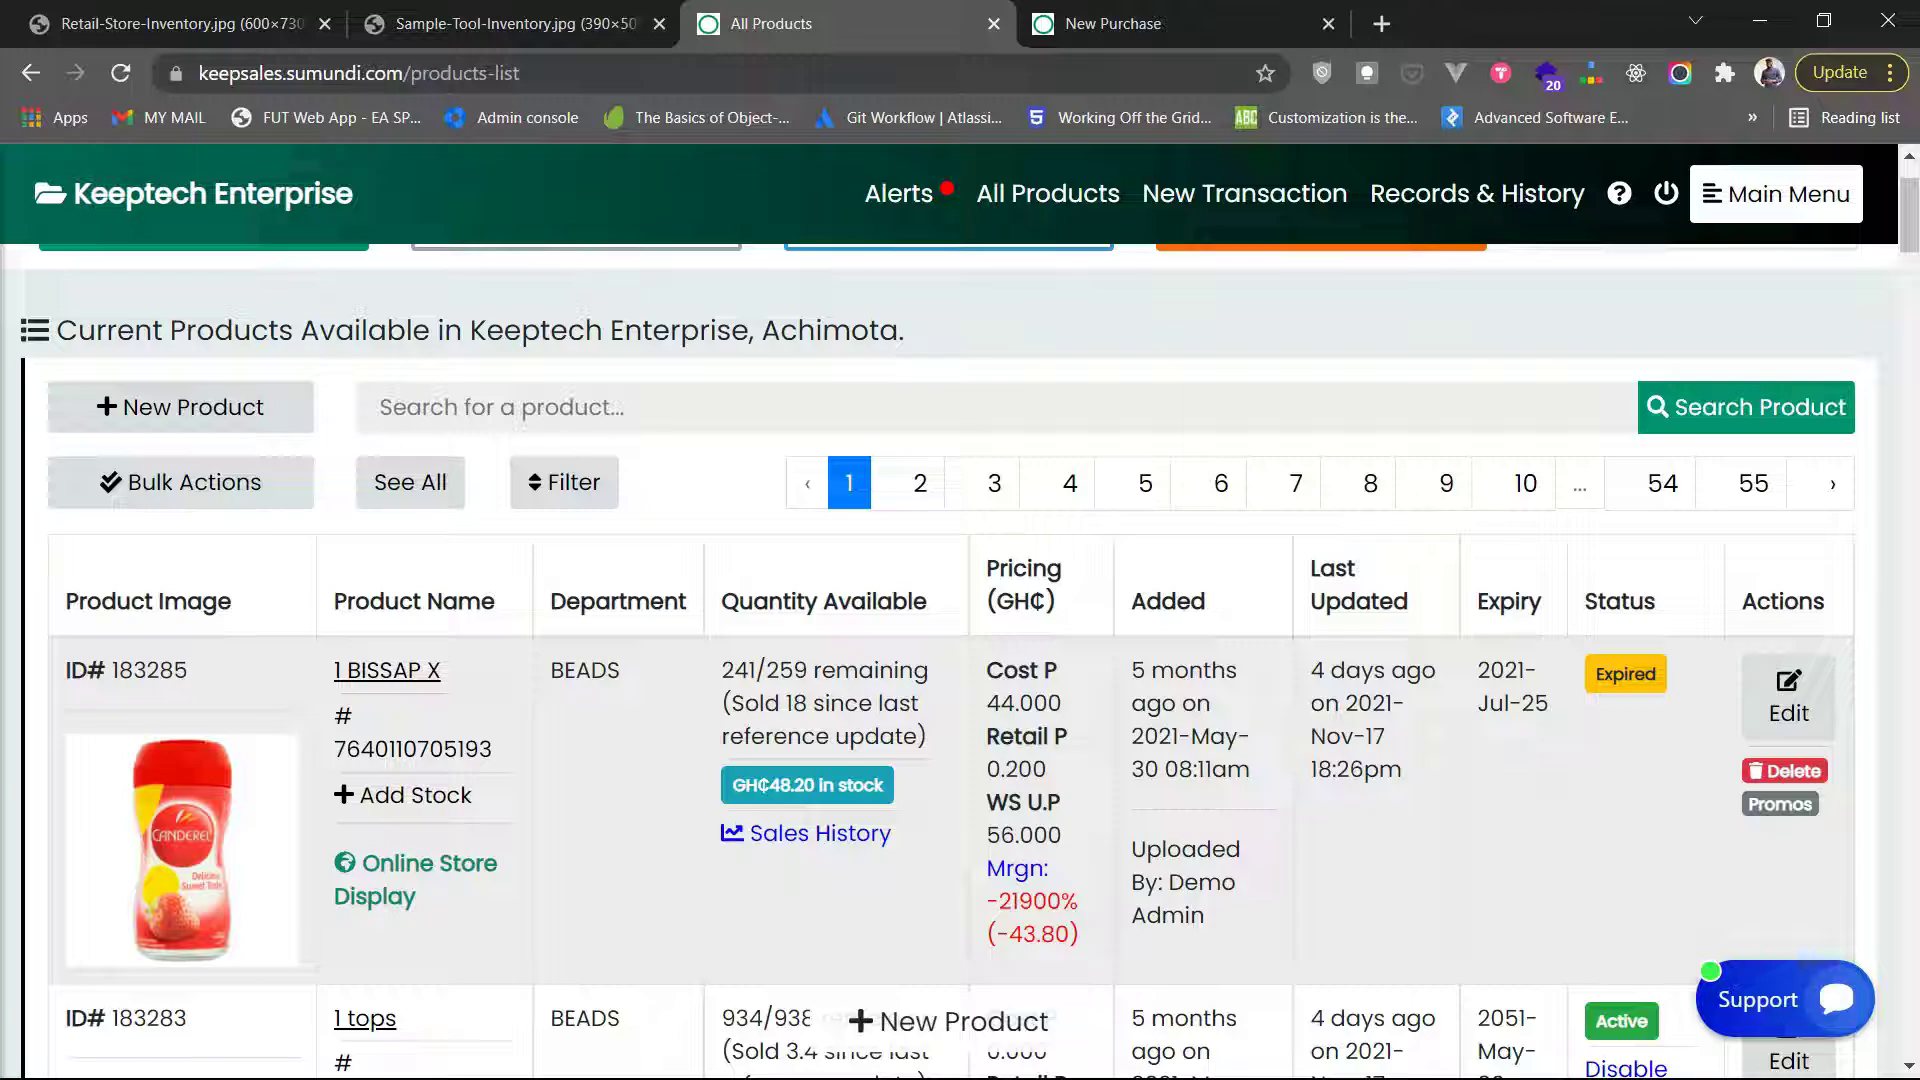
key("ctrl+1")
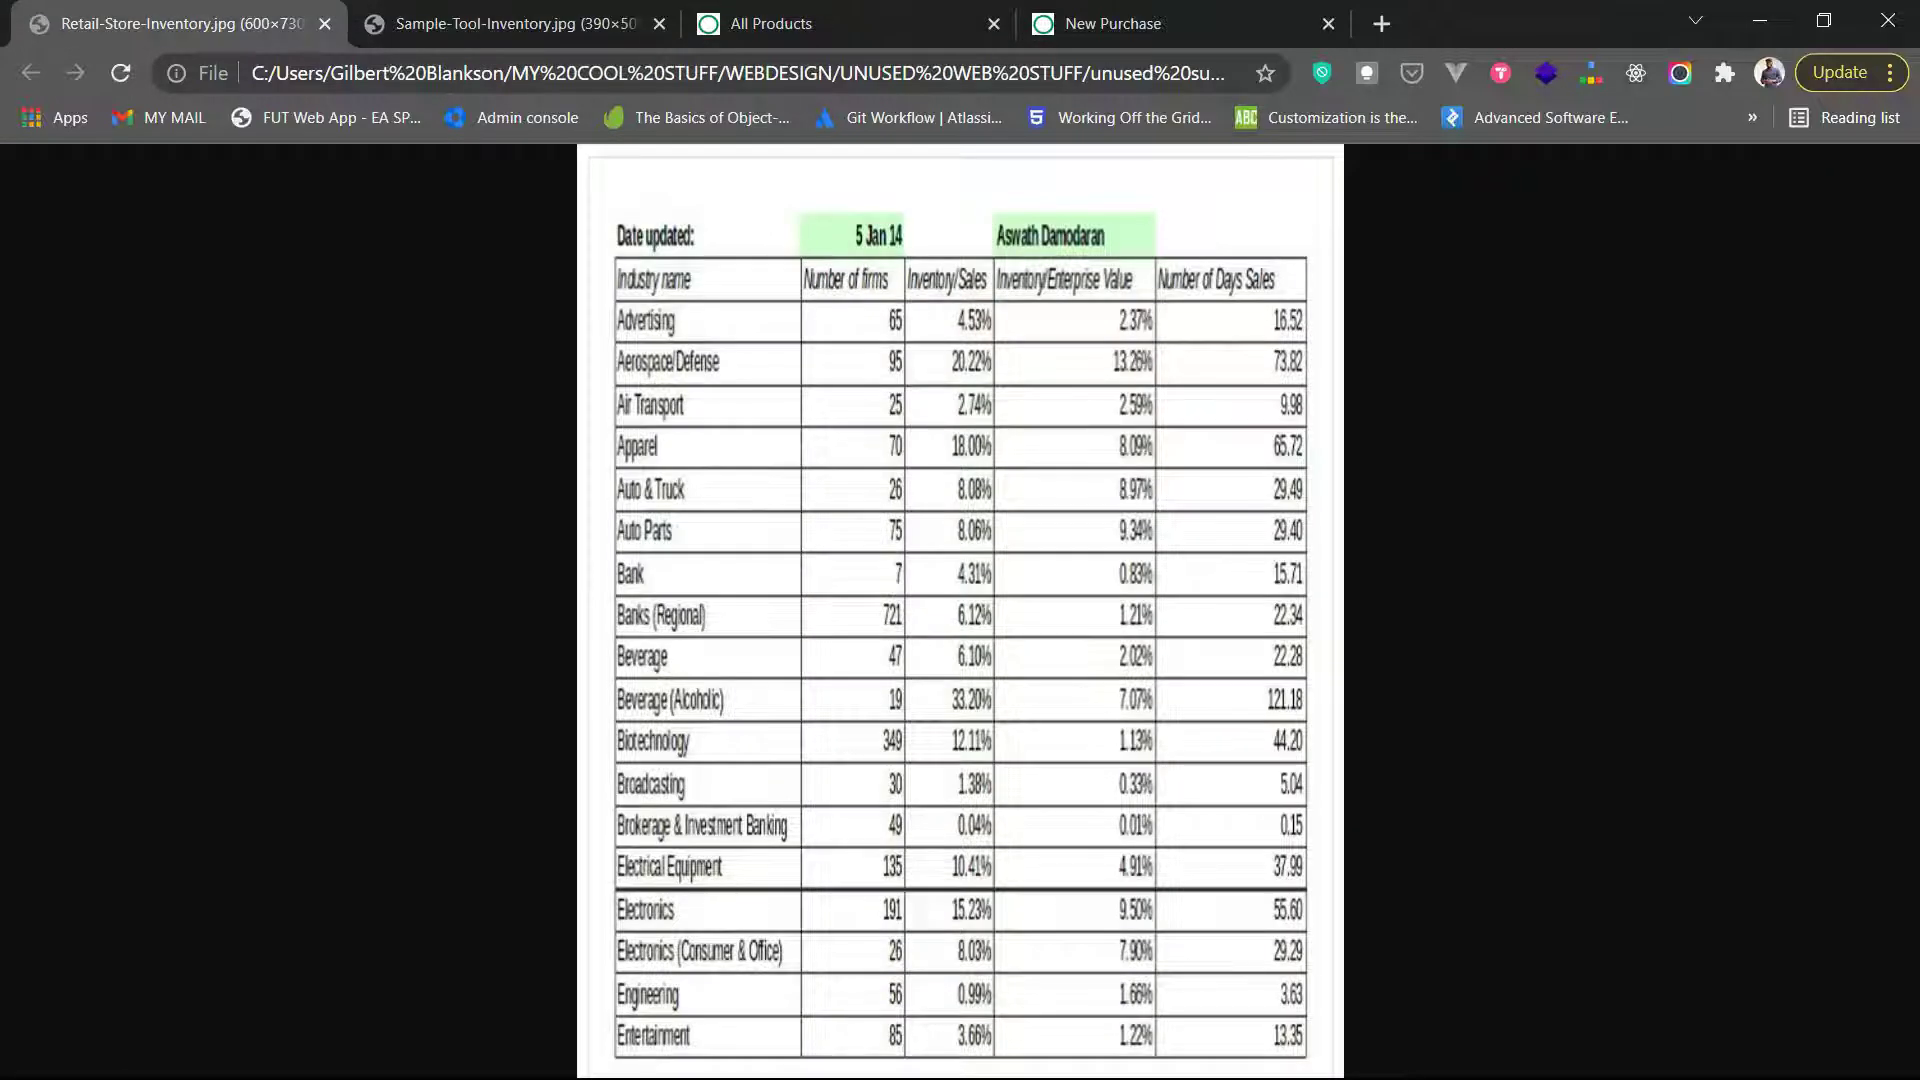
key("ctrl+3")
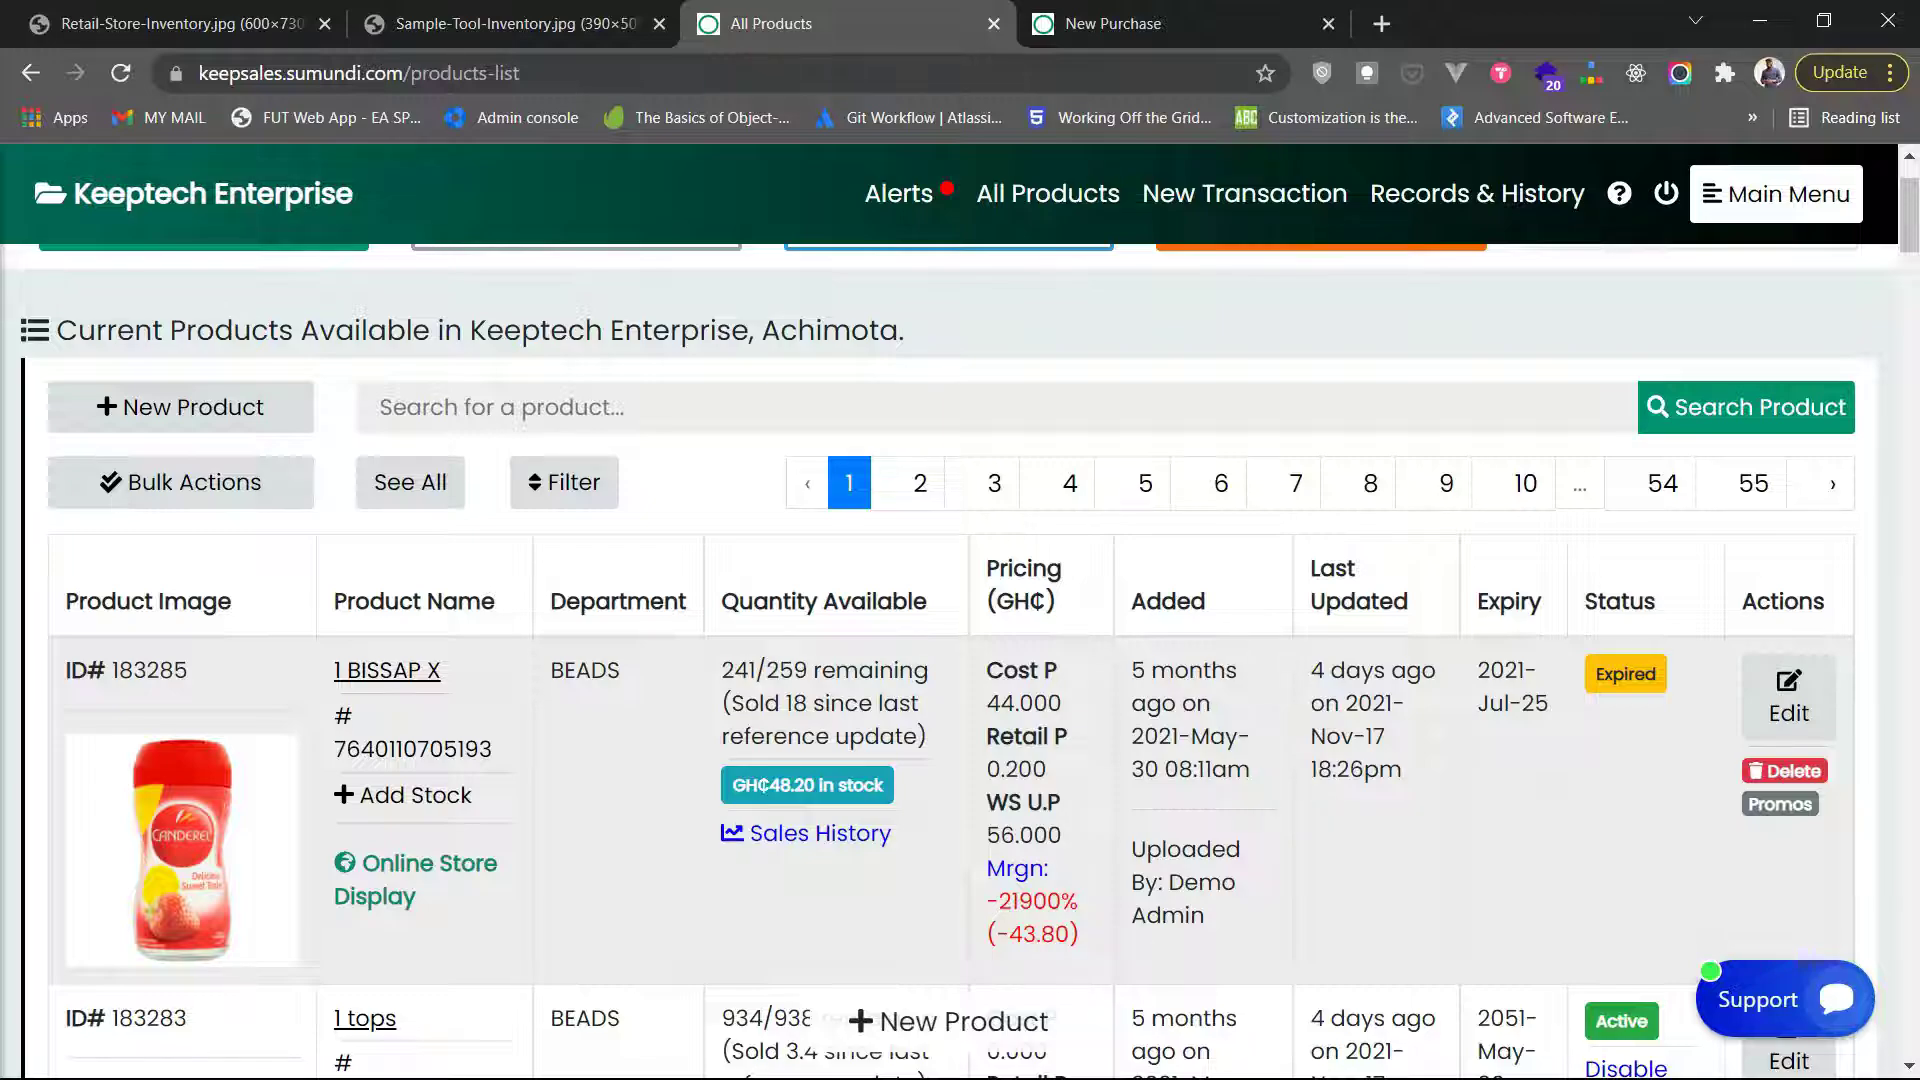
- Open the low stock and expiry alerts in a new browser tab and review the stock notices
scroll(960, 600, "up", 2)
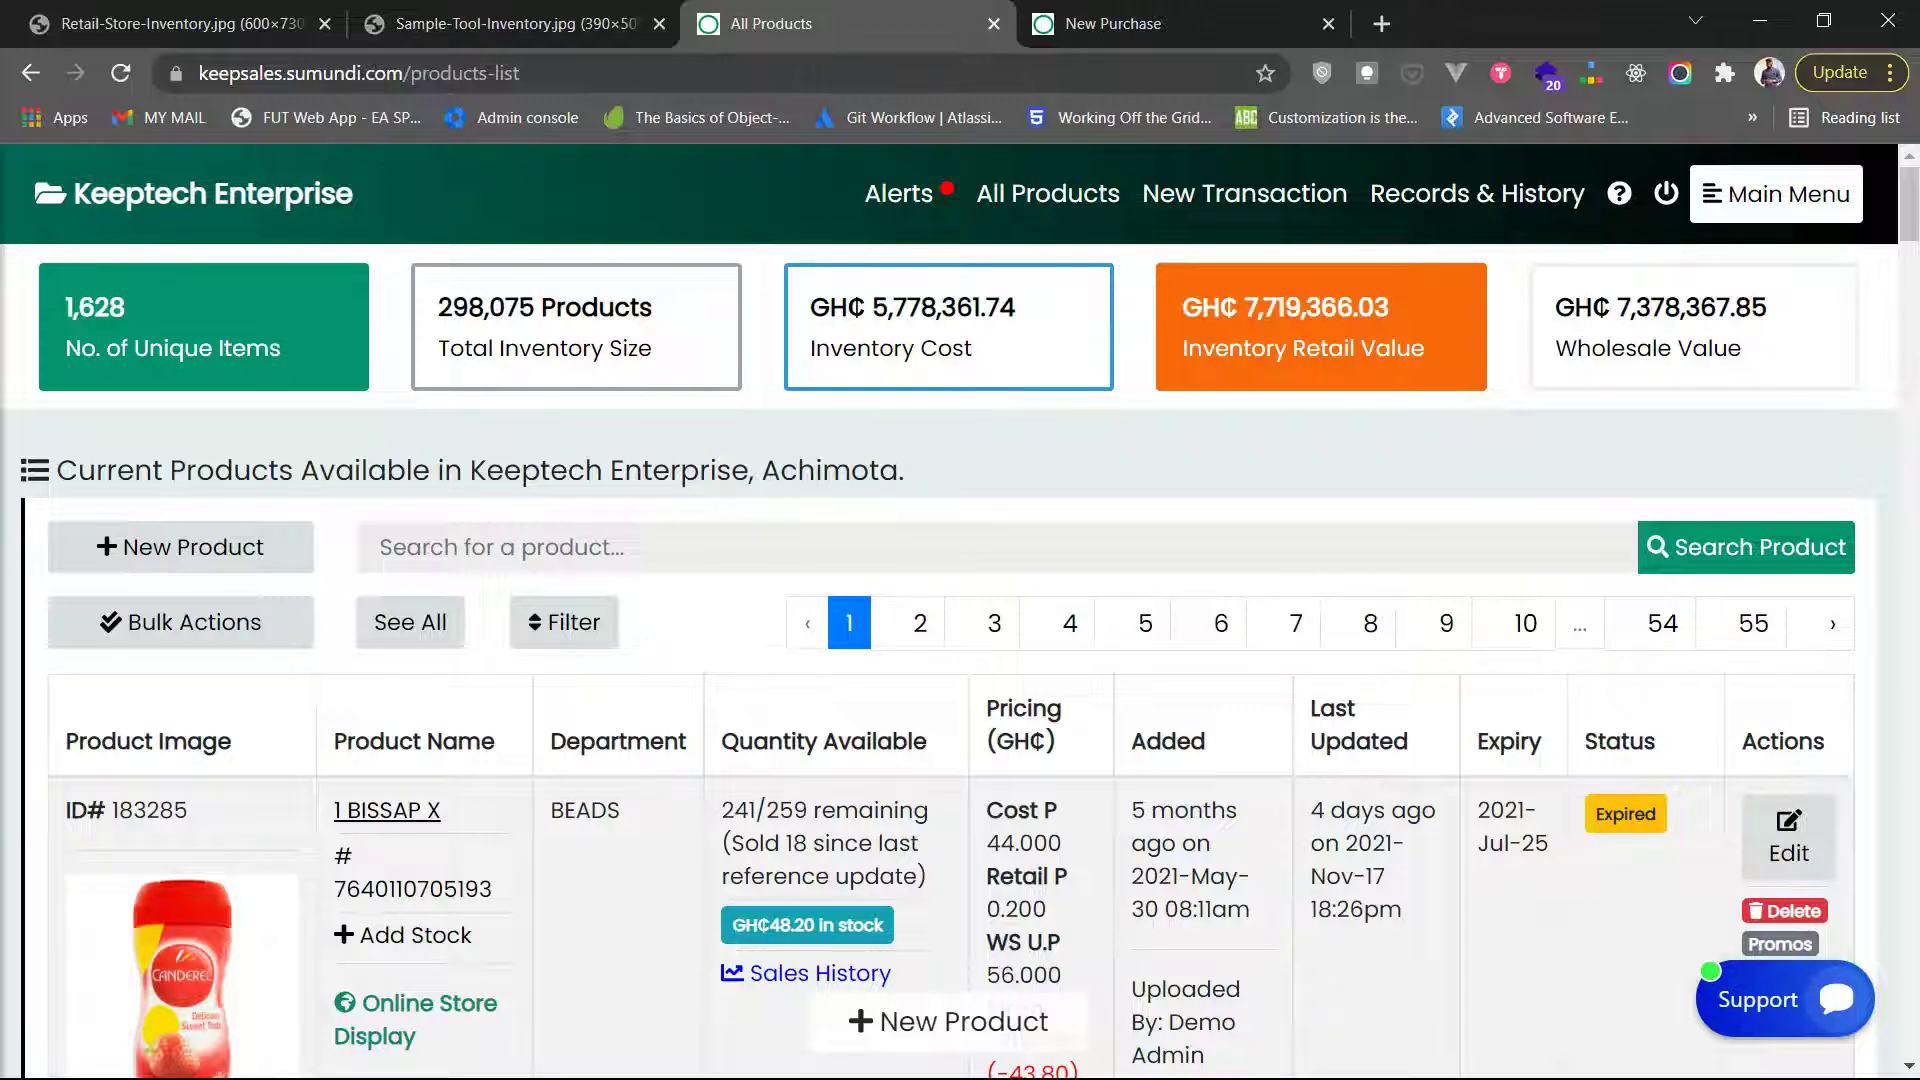
scroll(1366, 648, "down", 3)
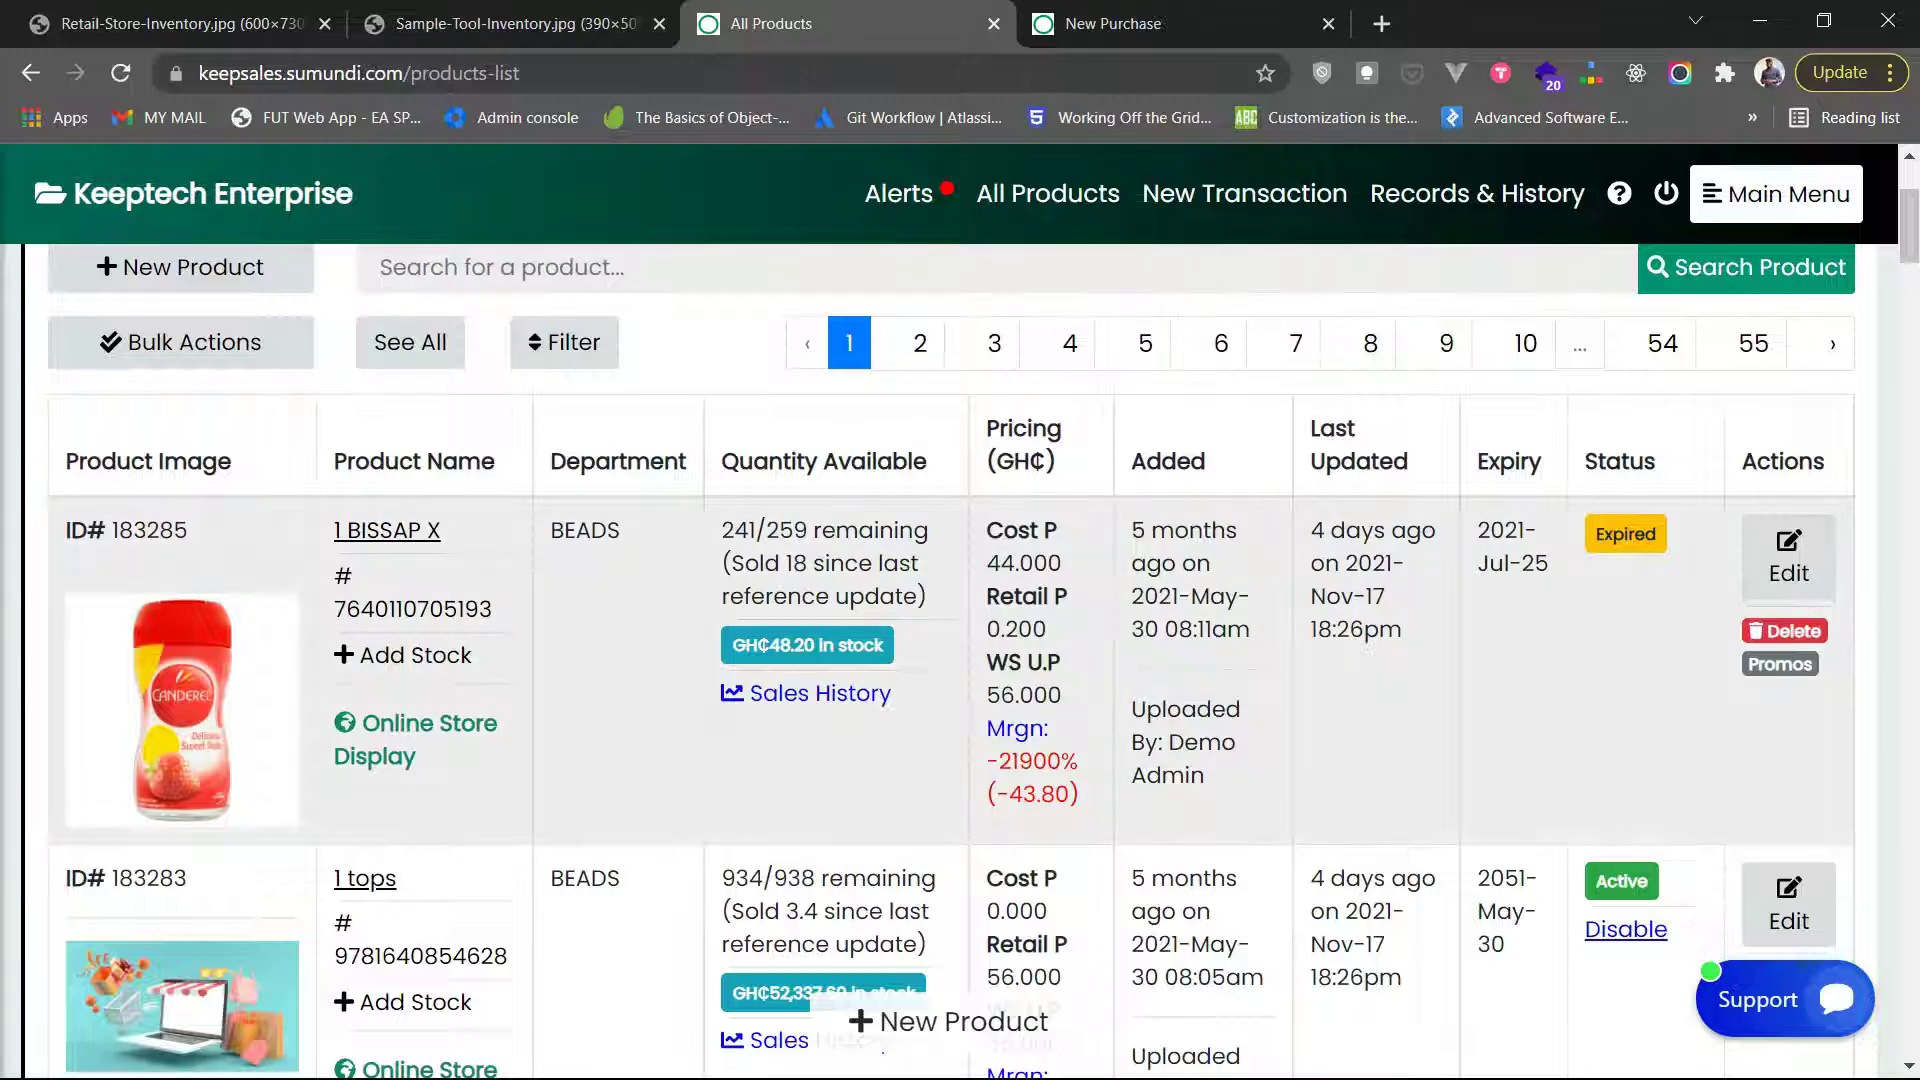
scroll(1366, 648, "up", 3)
left_click(899, 193)
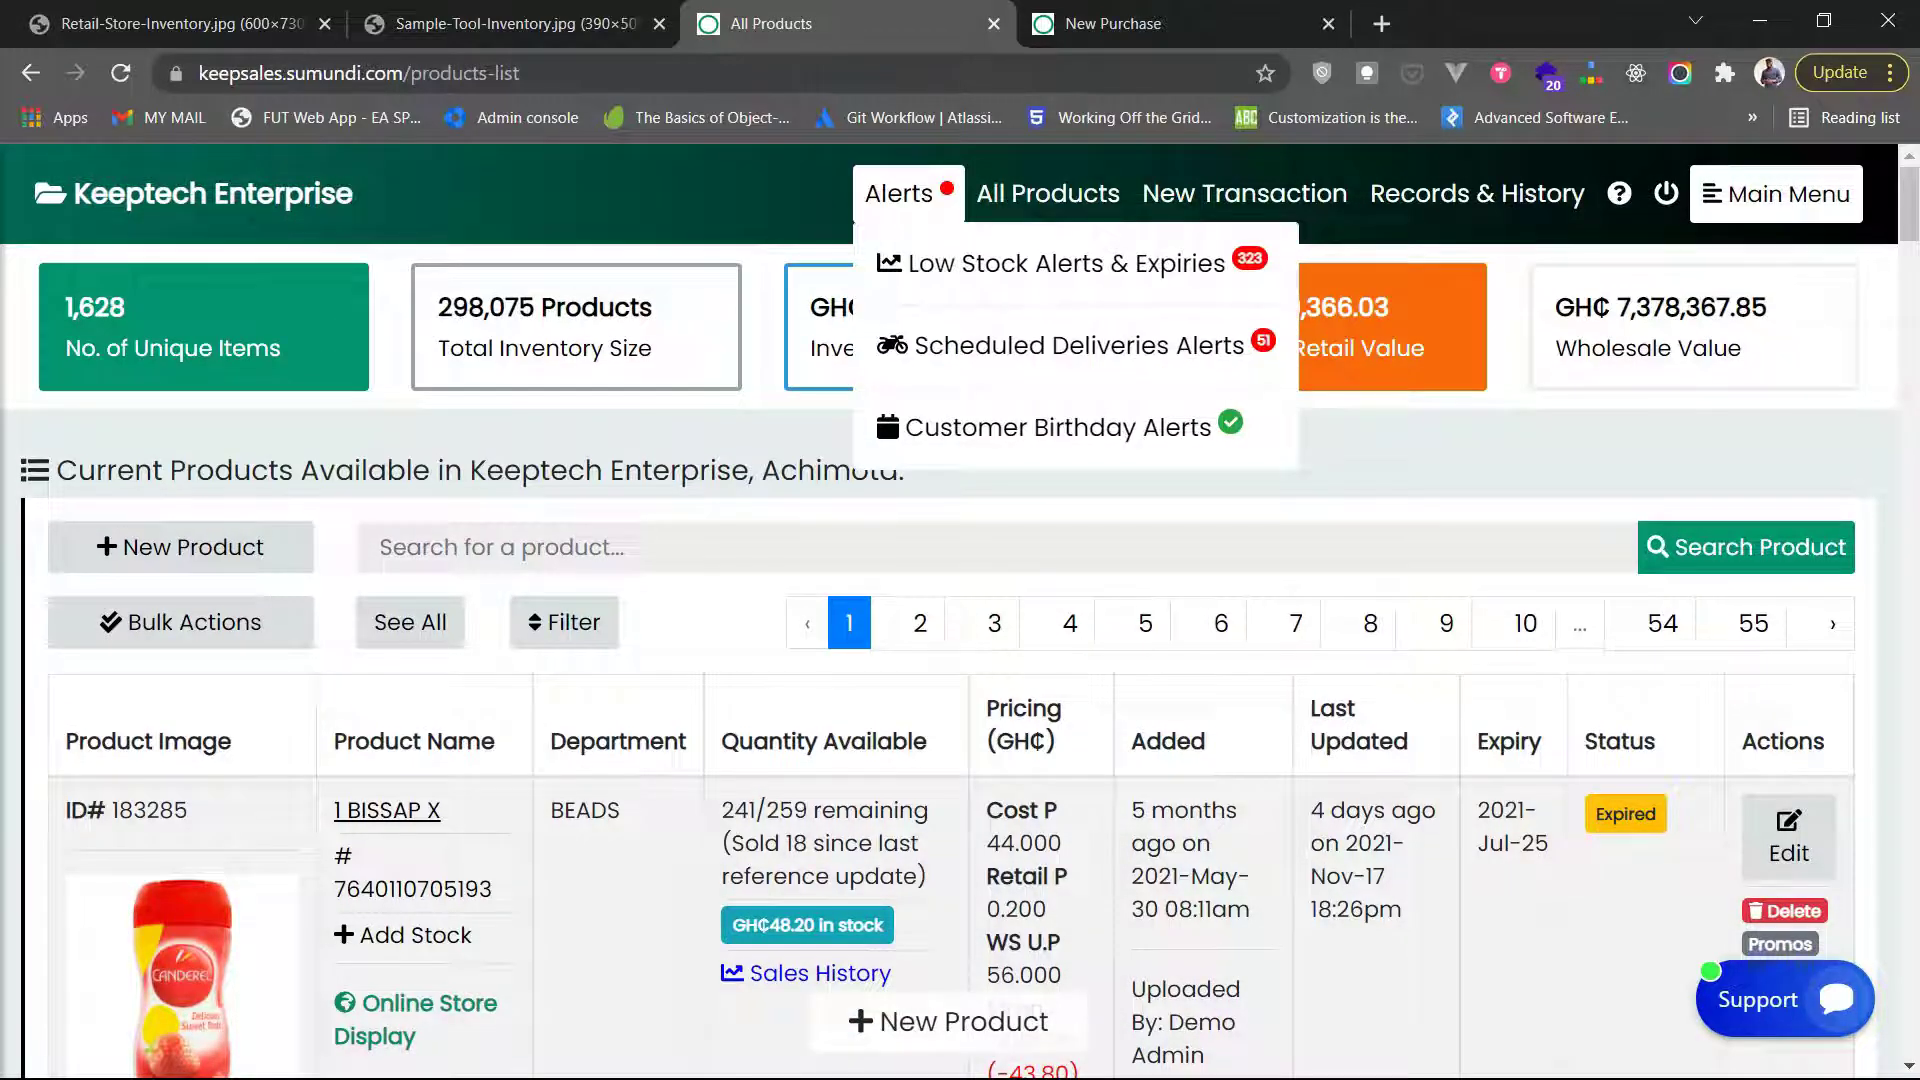
right_click(976, 280)
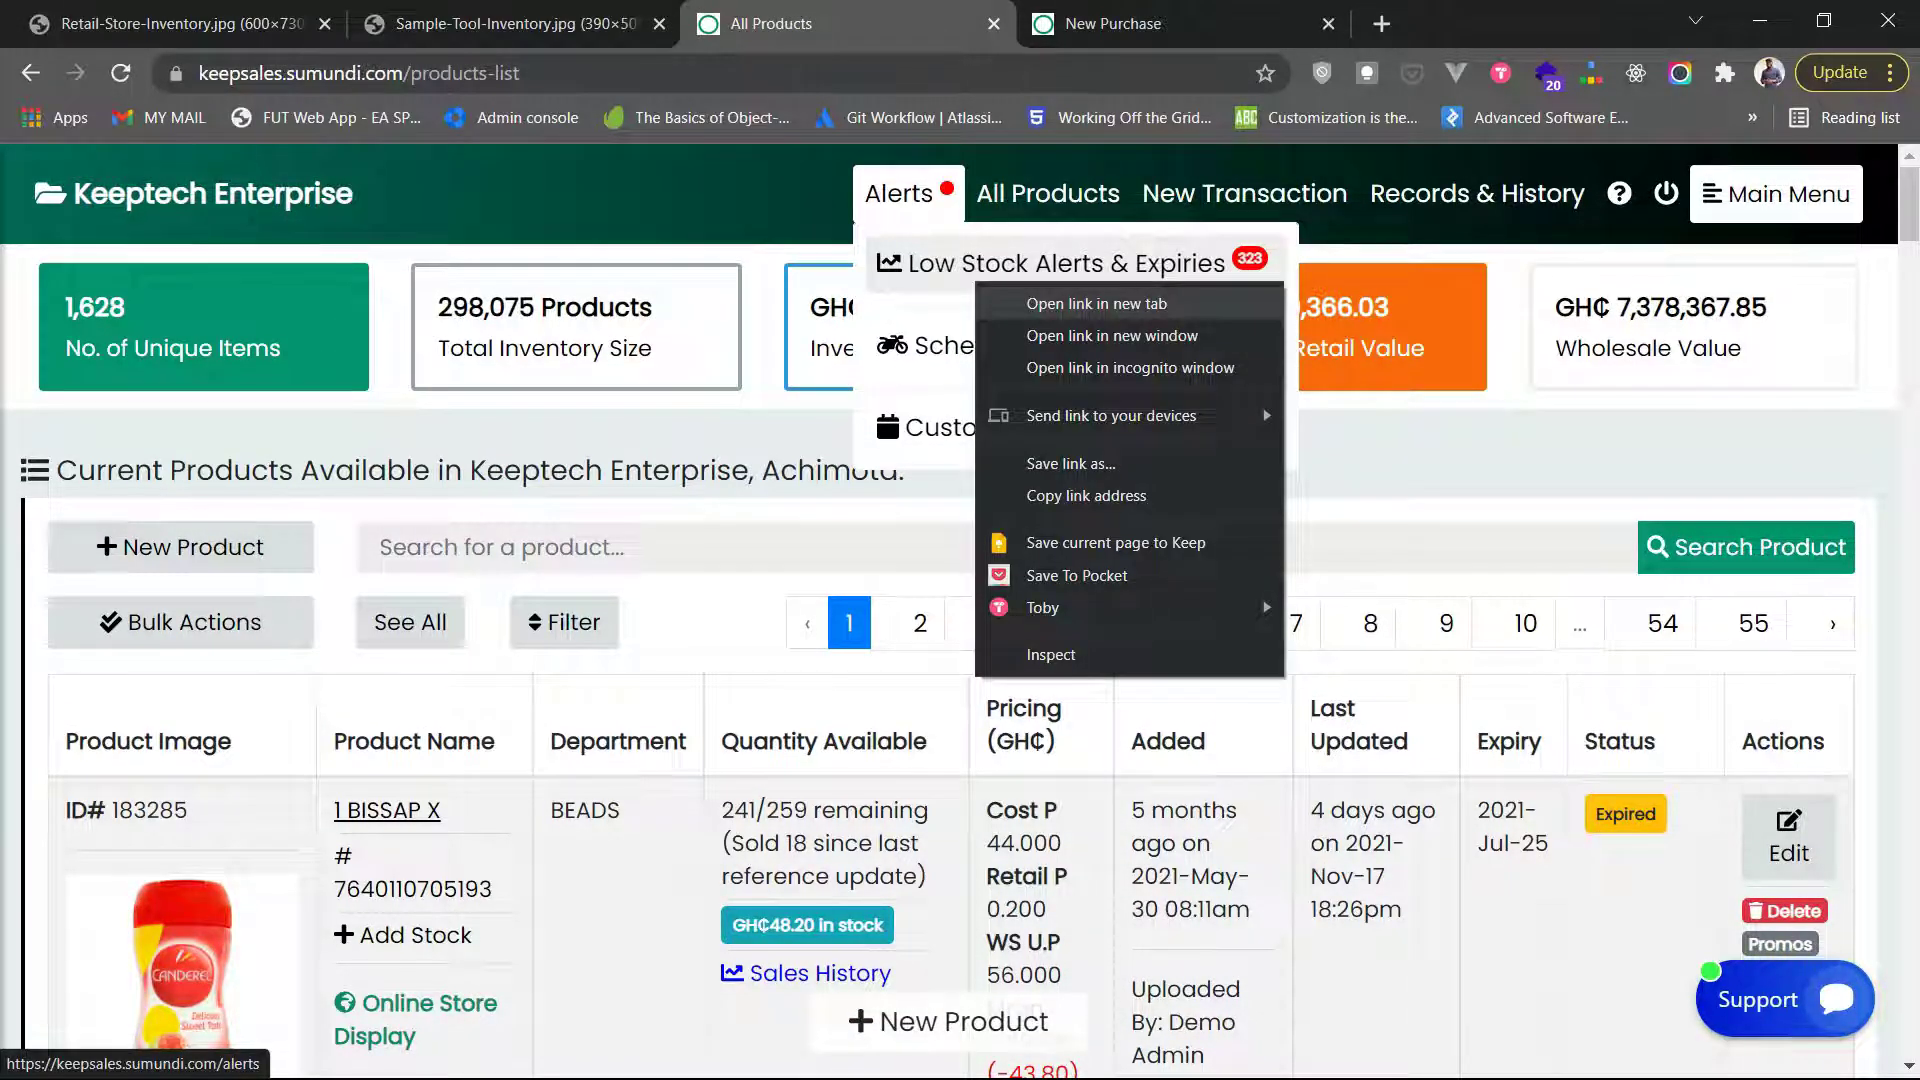
left_click(1030, 297)
key("ctrl+Tab")
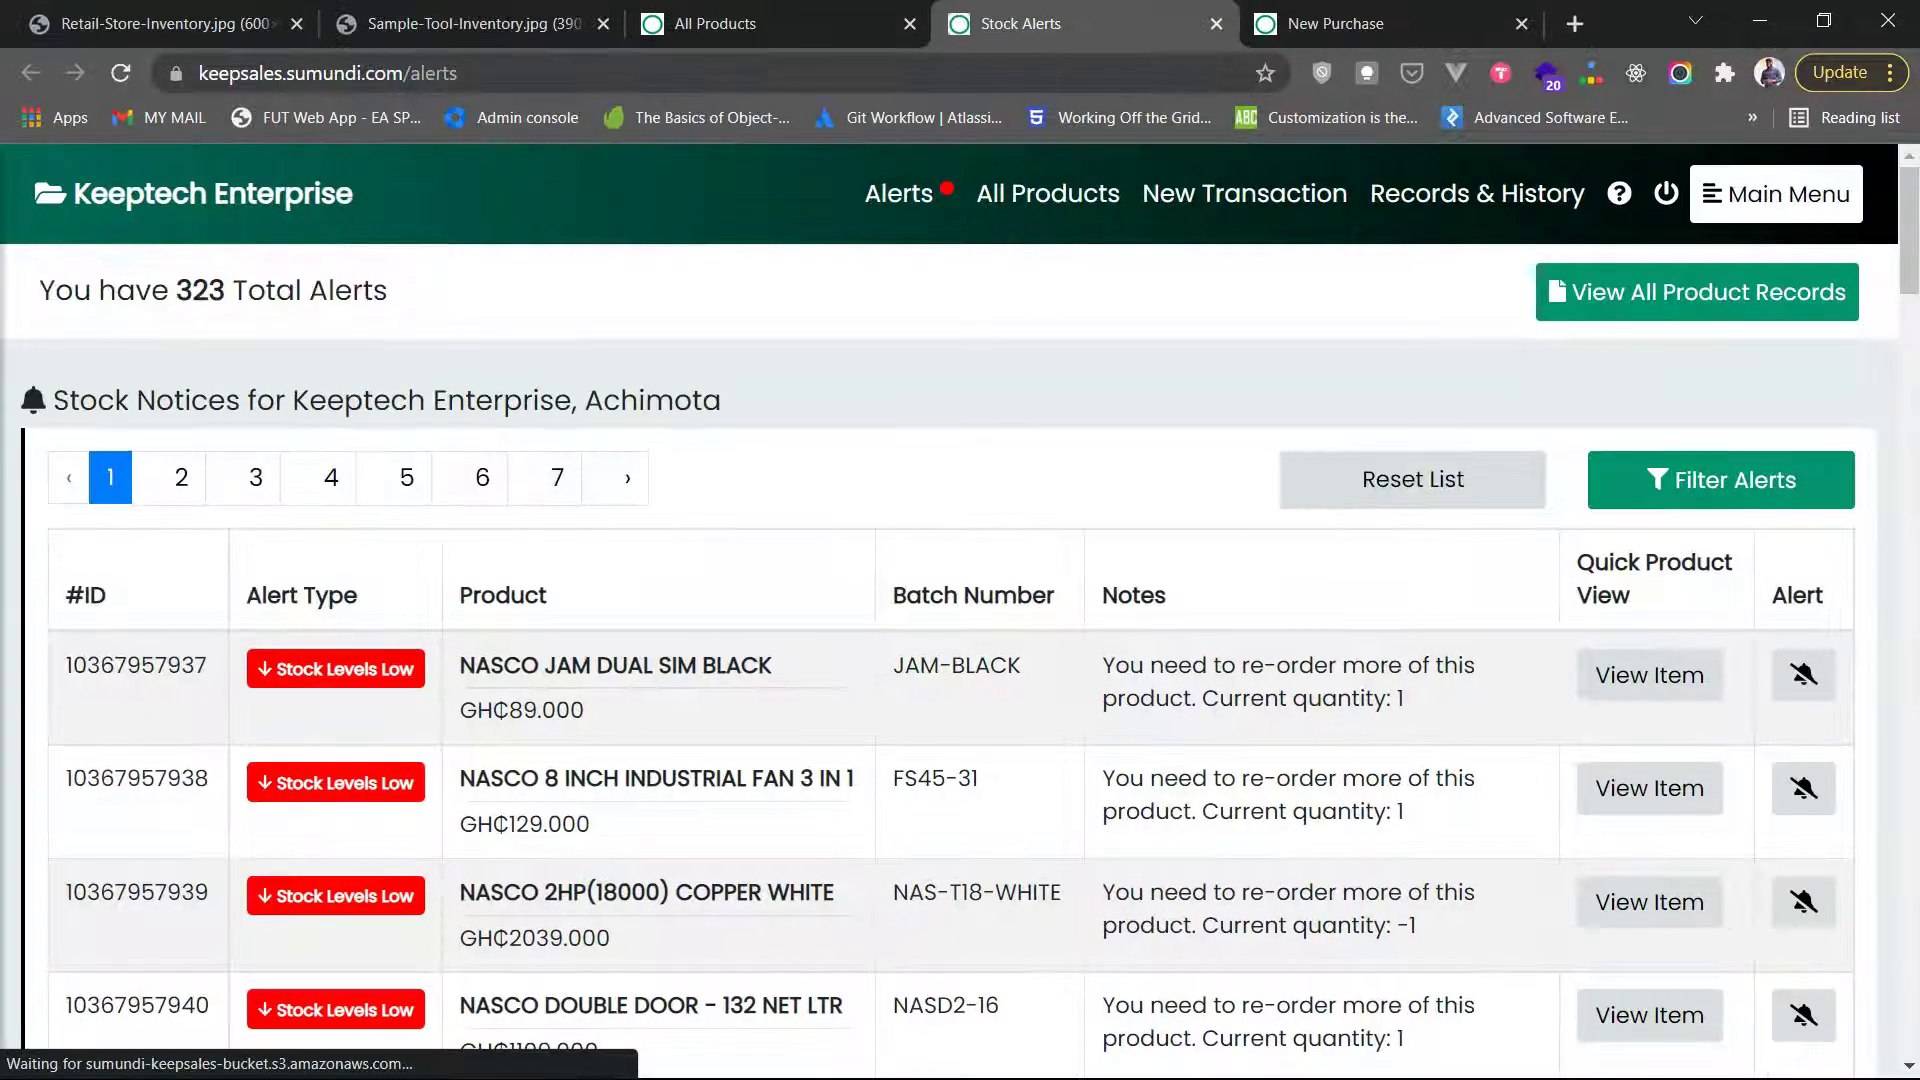
scroll(960, 660, "down", 2)
scroll(960, 660, "up", 2)
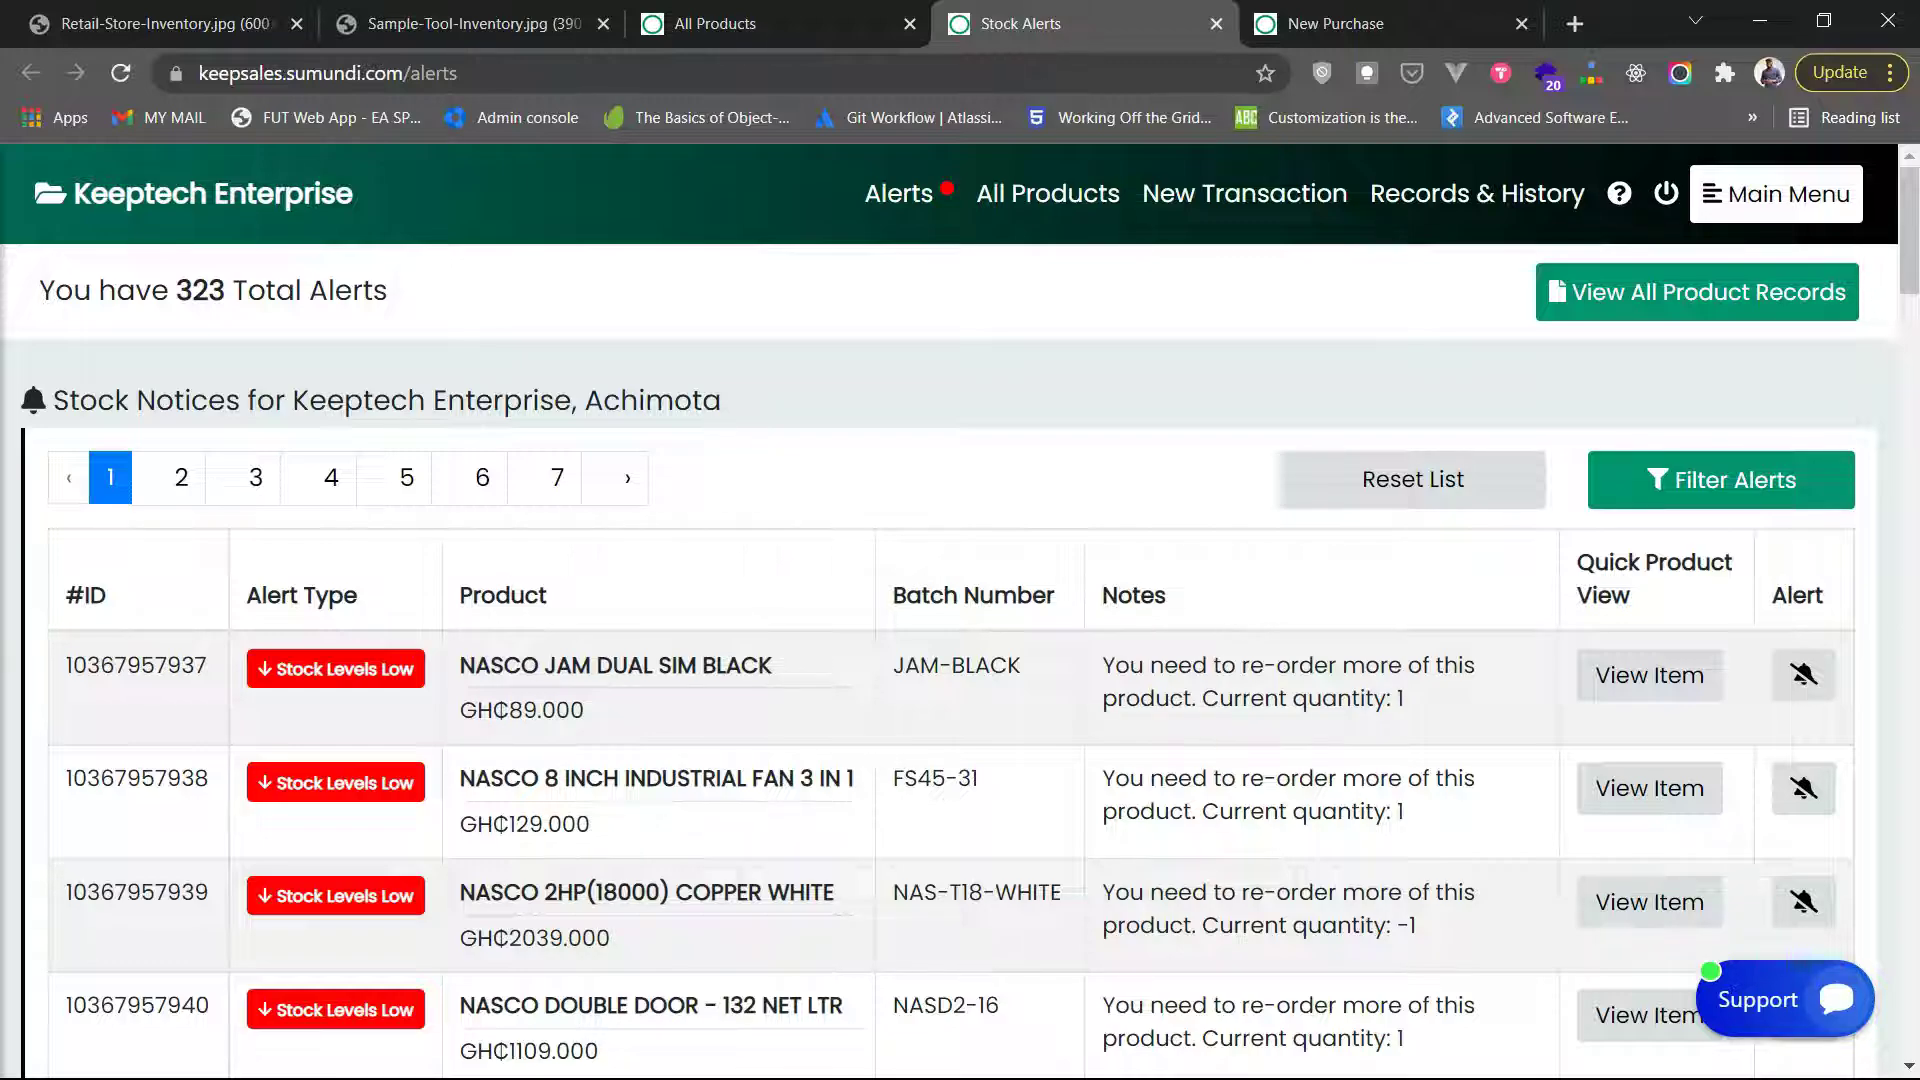
- Return to the product list and review the available product quantities and the overall inventory totals
key("ctrl+shift+Tab")
scroll(950, 660, "down", 2)
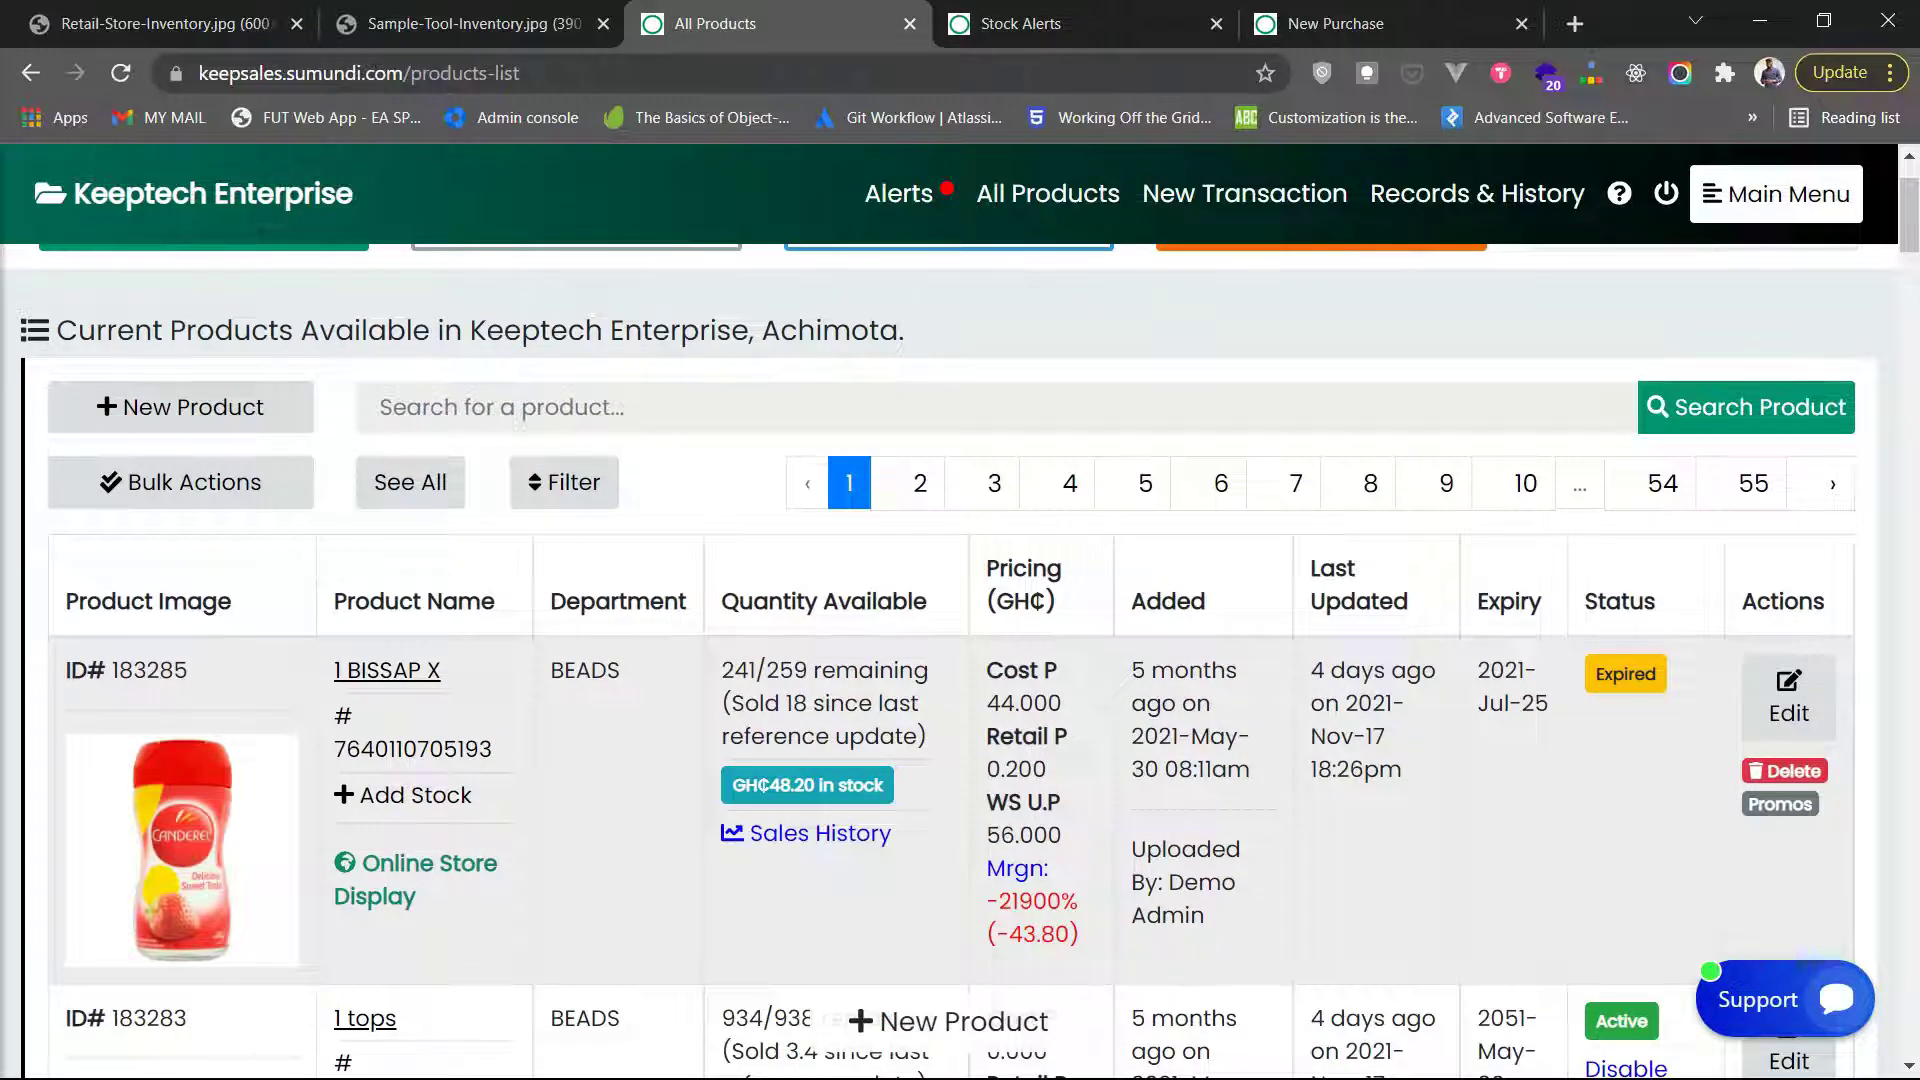
scroll(960, 660, "down", 5)
scroll(960, 660, "up", 5)
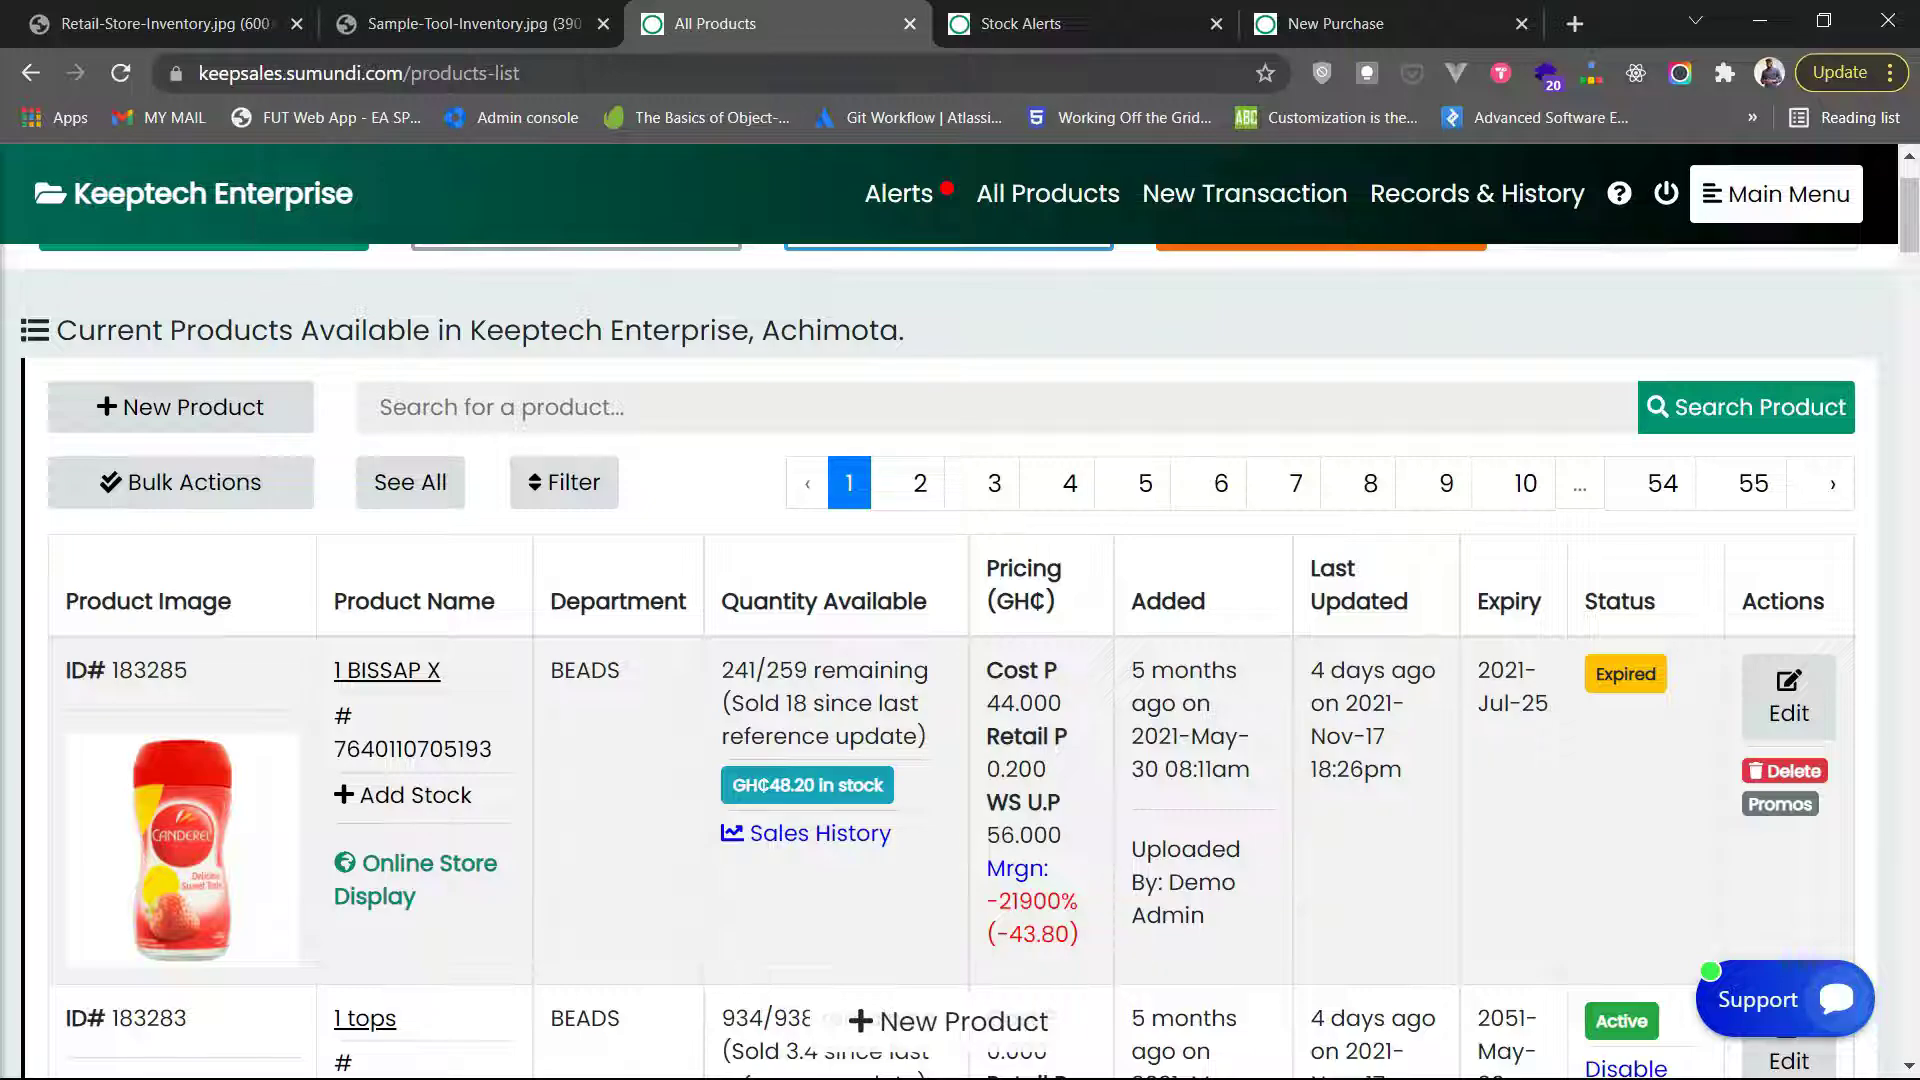
scroll(1145, 622, "up", 2)
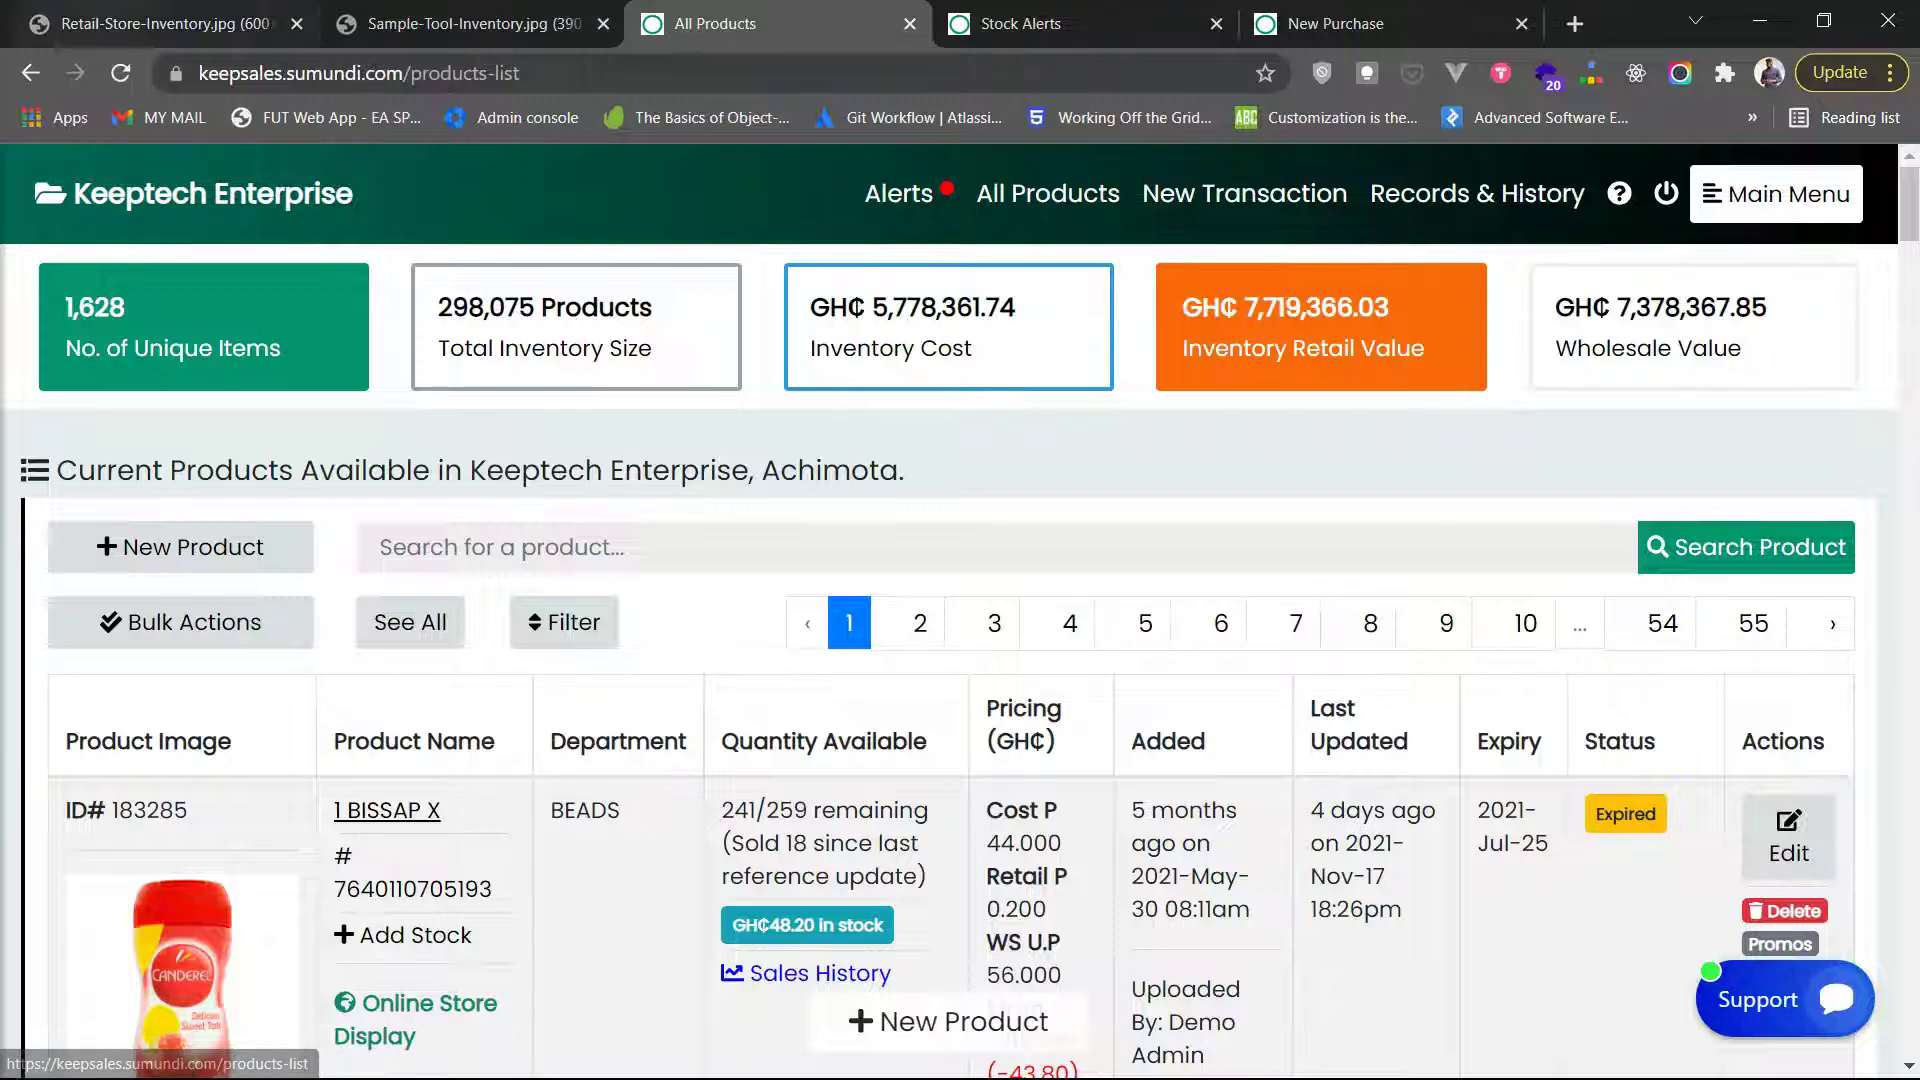
- Compare the static retail store inventory sheet with the inventory totals and per-product stock details in the product list
left_click(150, 23)
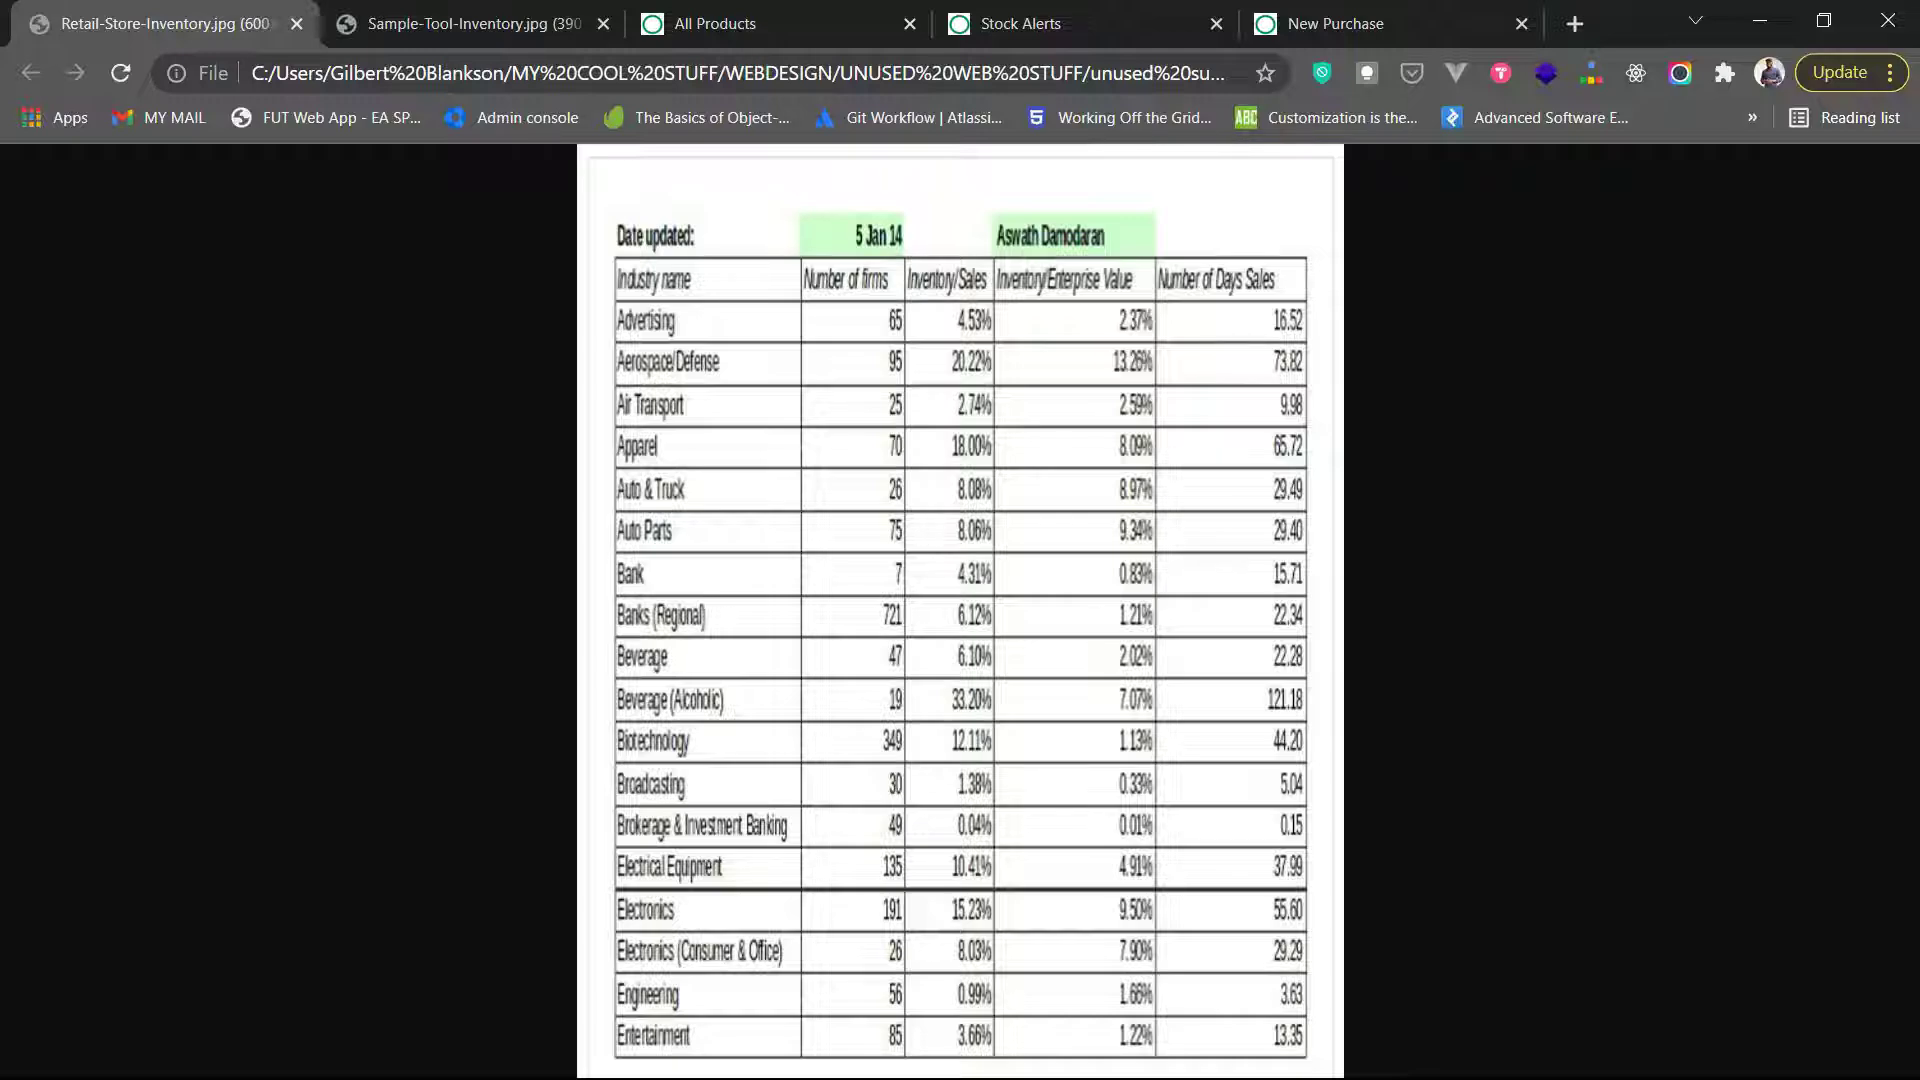
left_click(1020, 23)
left_click(715, 23)
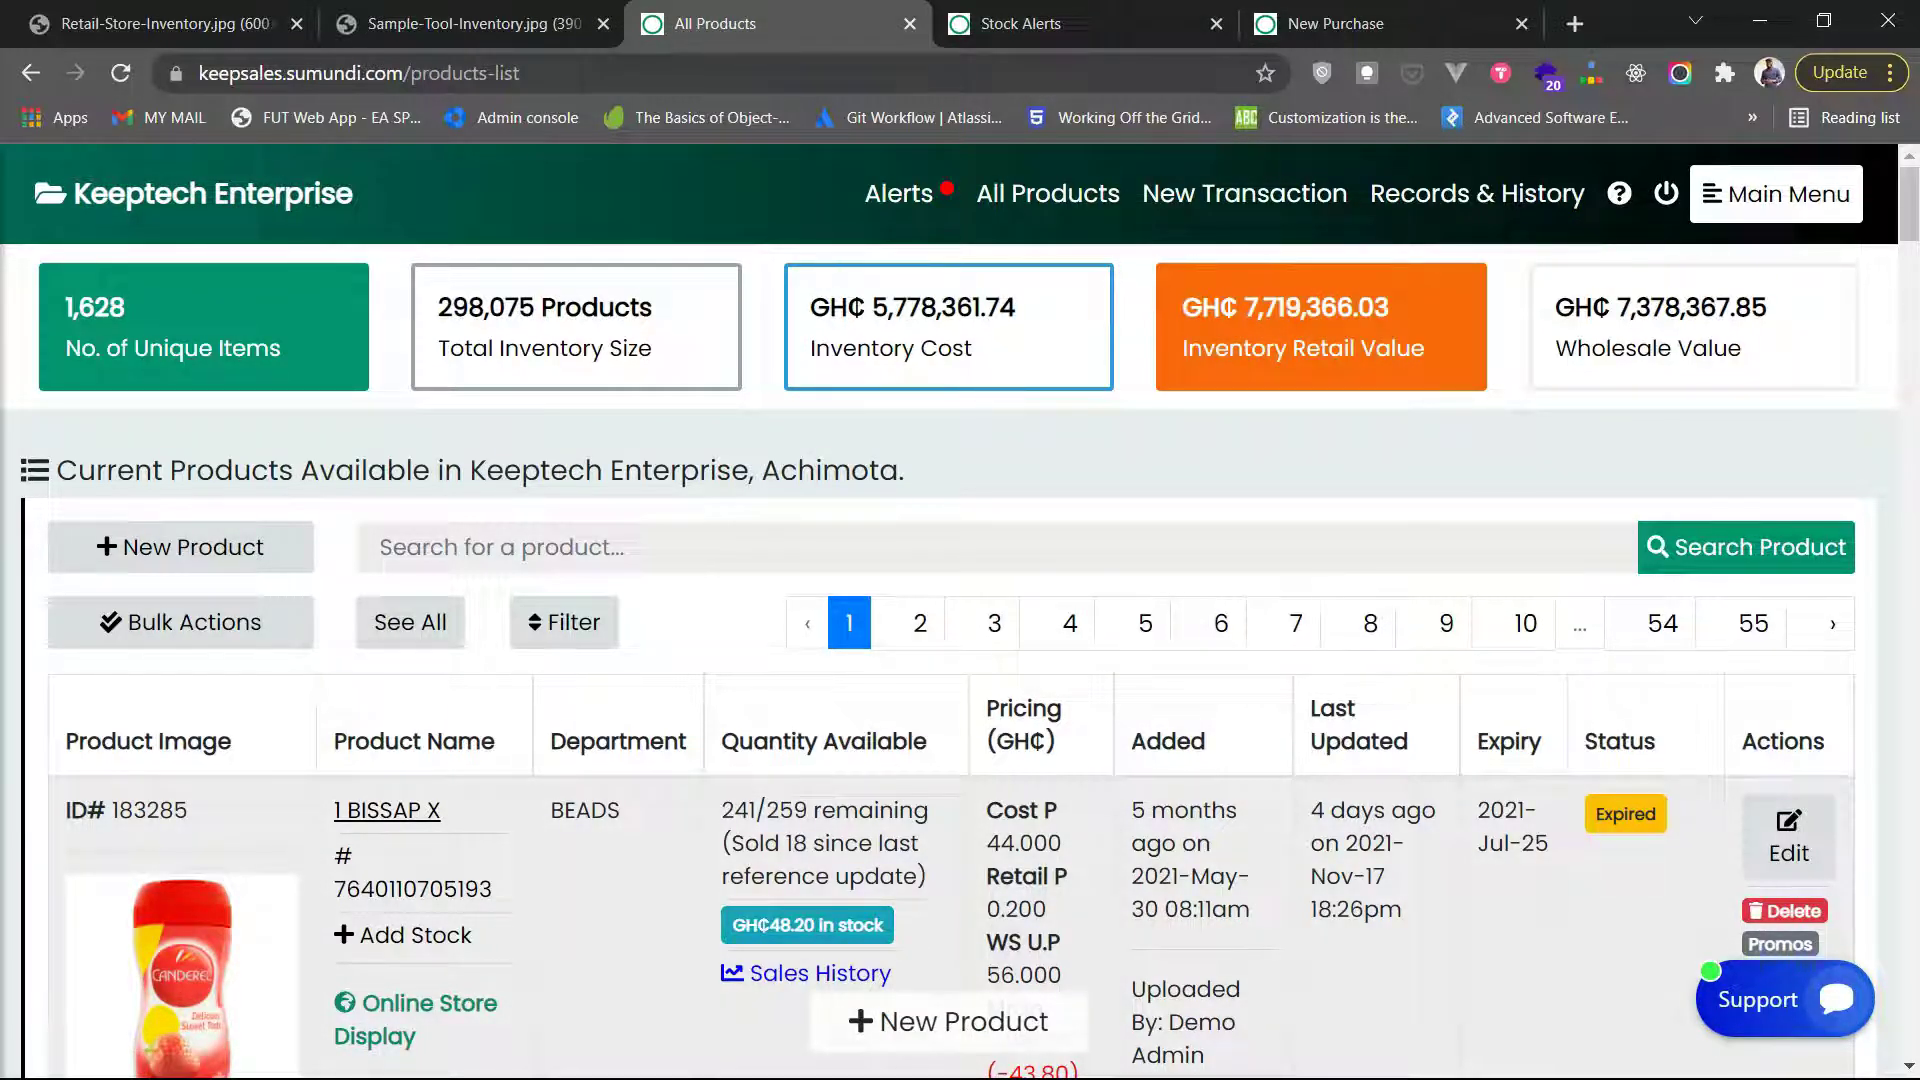
scroll(960, 660, "down", 3)
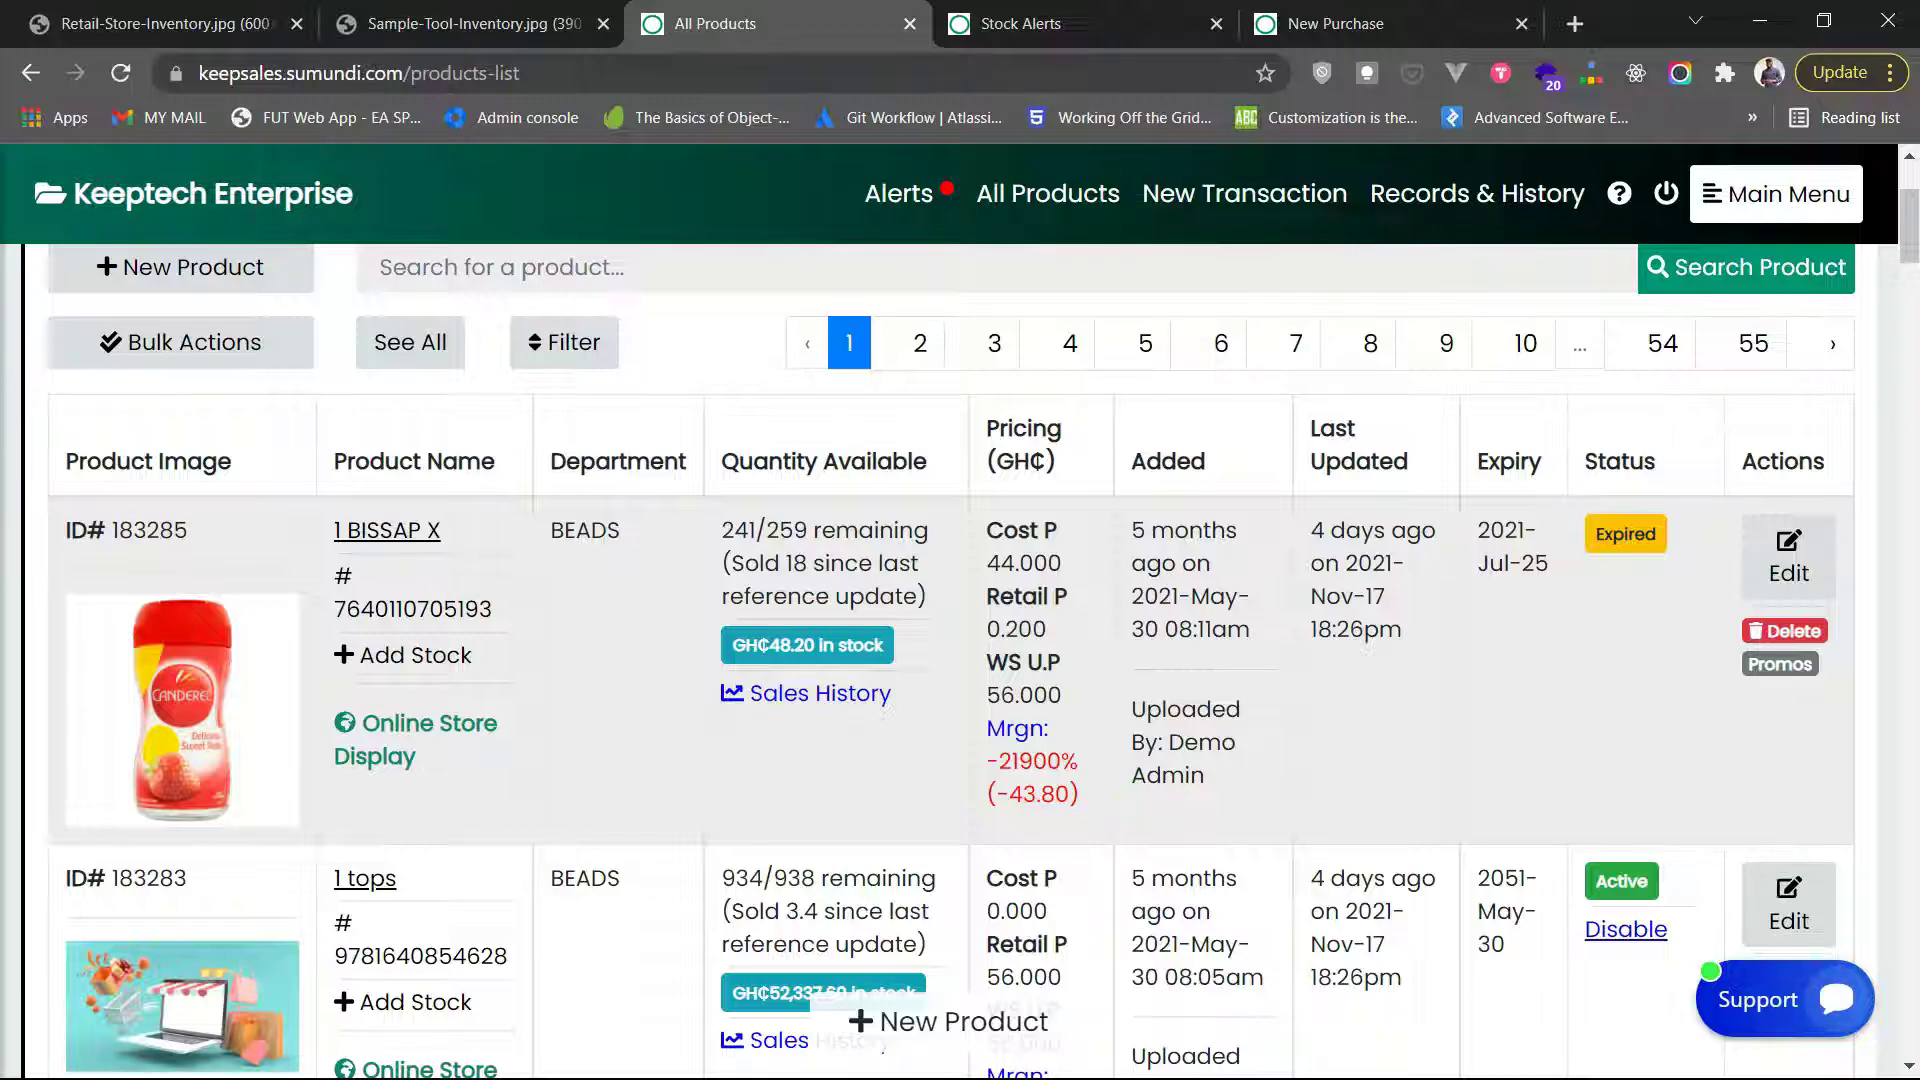
scroll(960, 600, "up", 3)
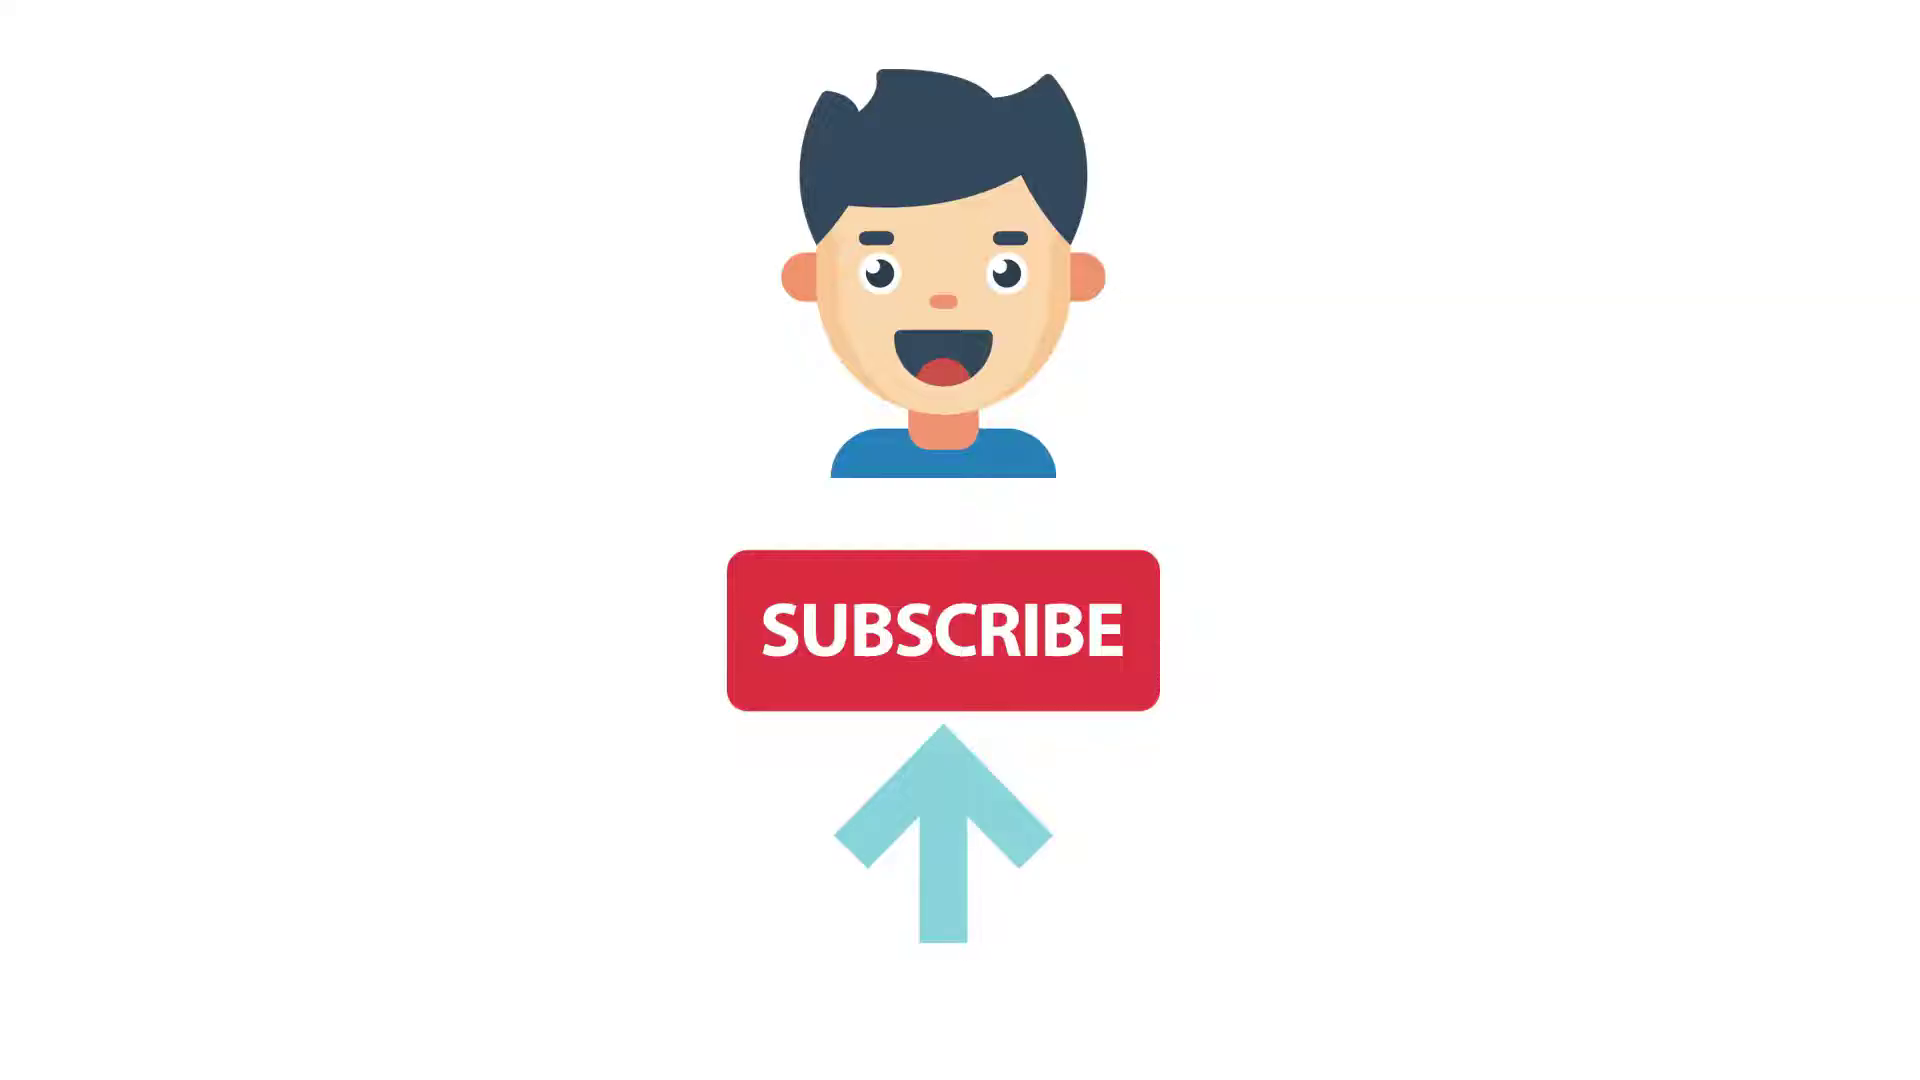